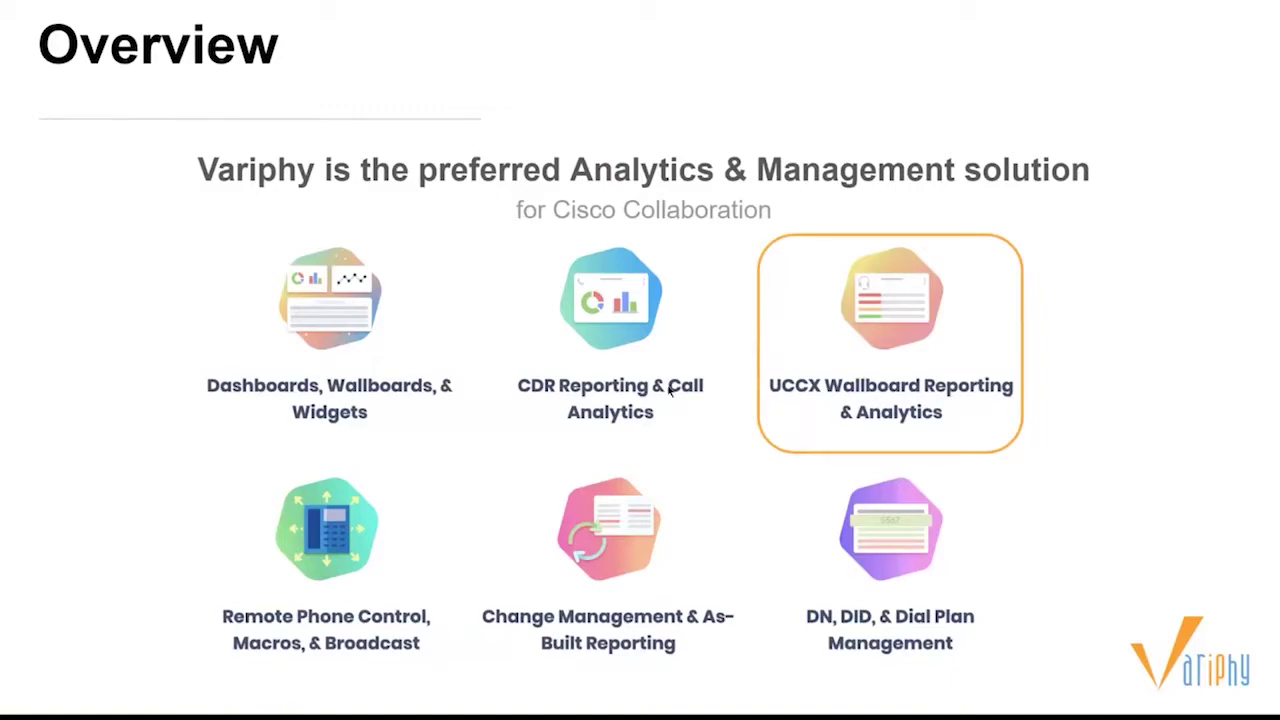
left_click(570, 400)
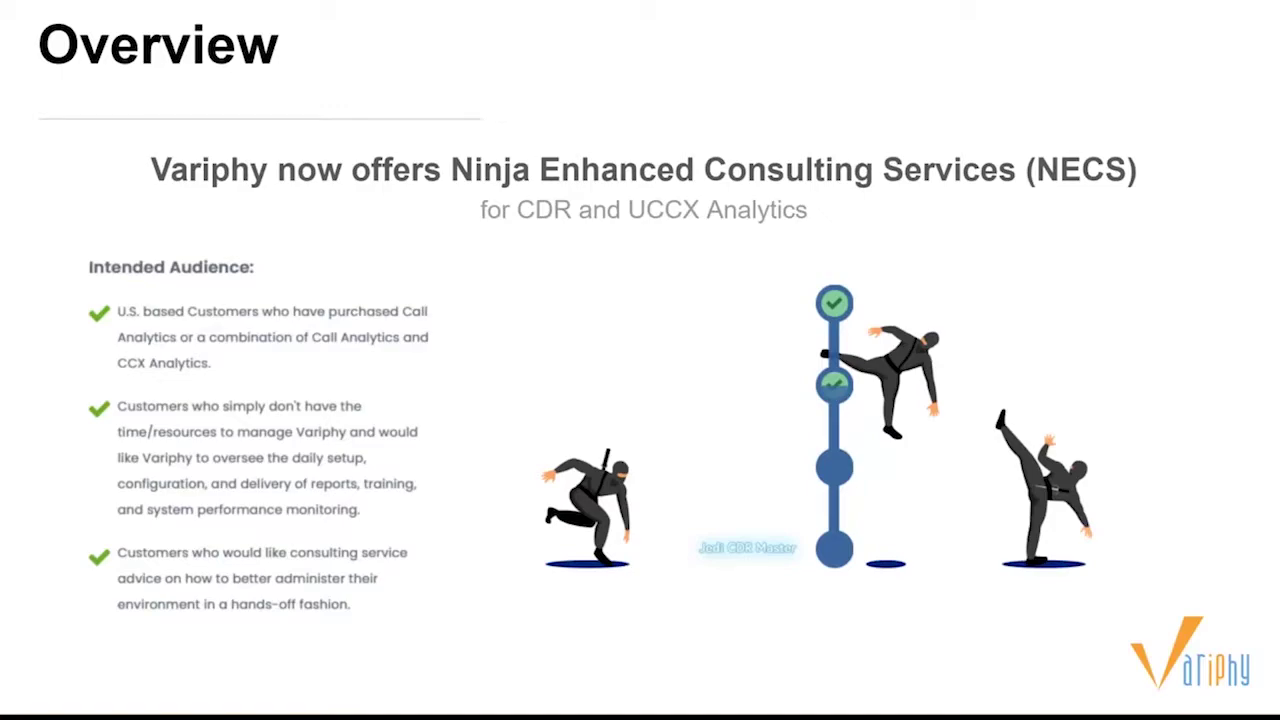
left_click(594, 386)
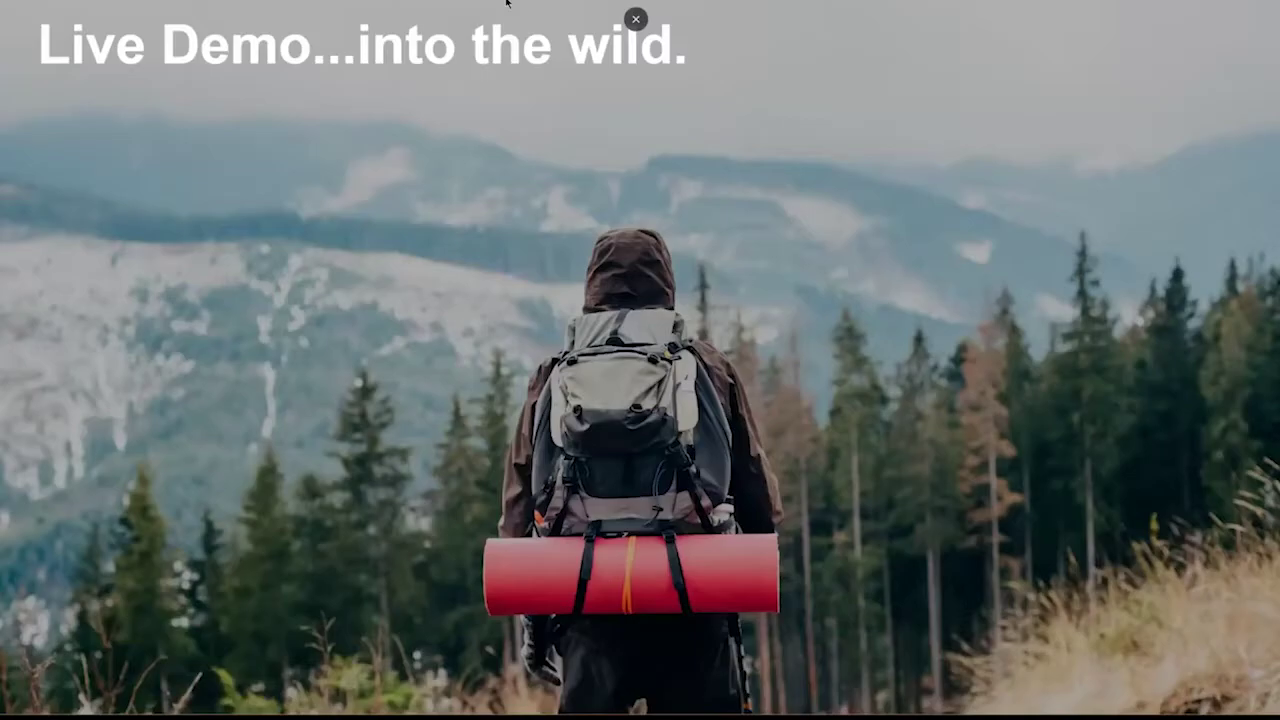
left_click(636, 19)
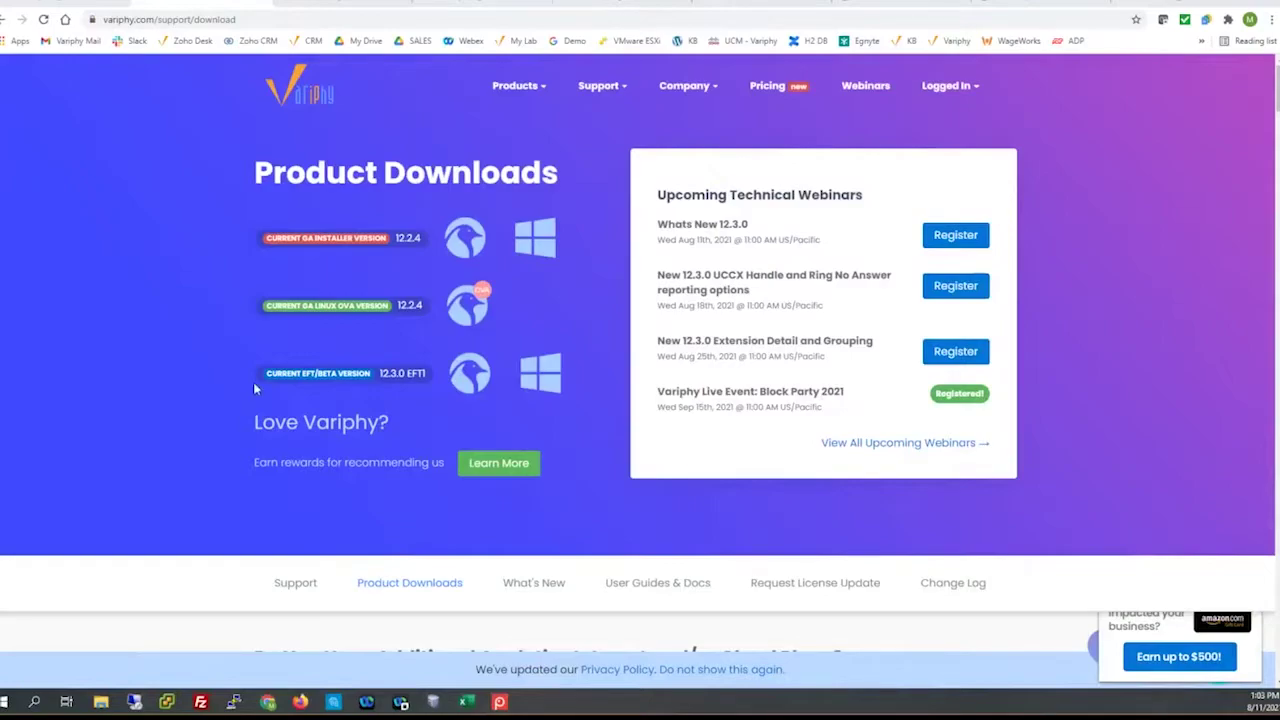
Open the What's New page of the Variphy website.
left_click(371, 388)
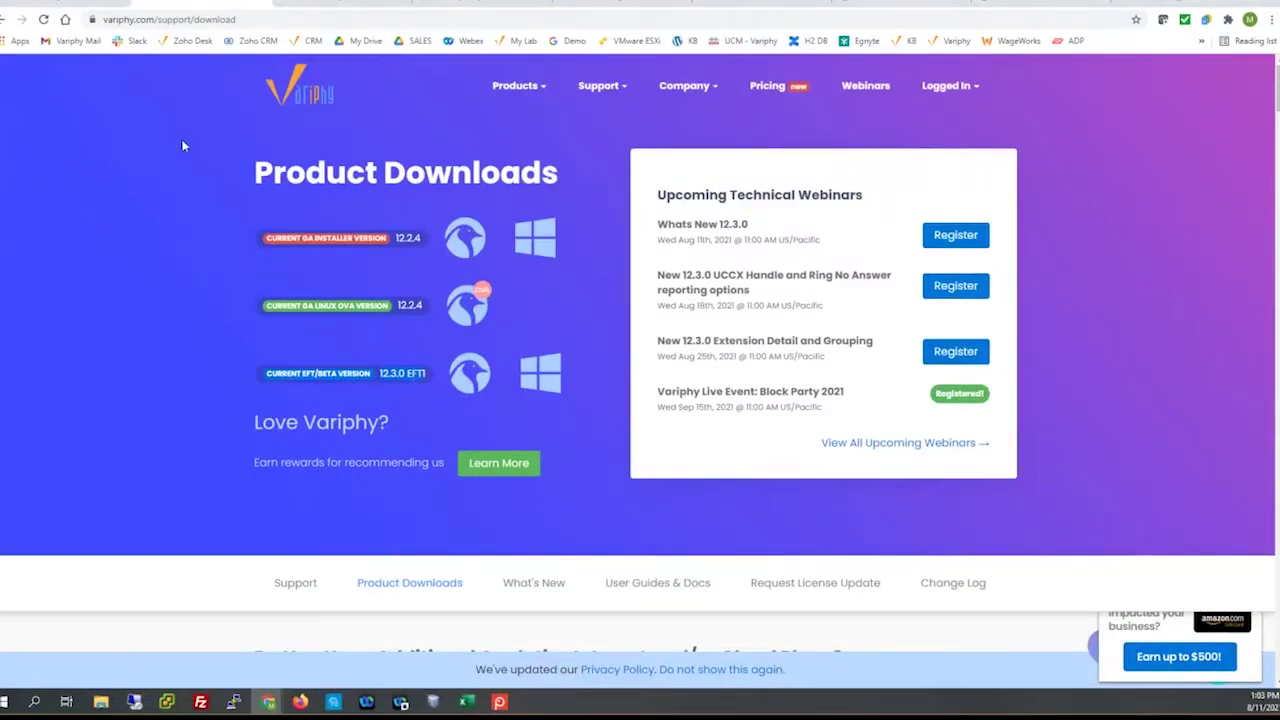
left_click(72, 3)
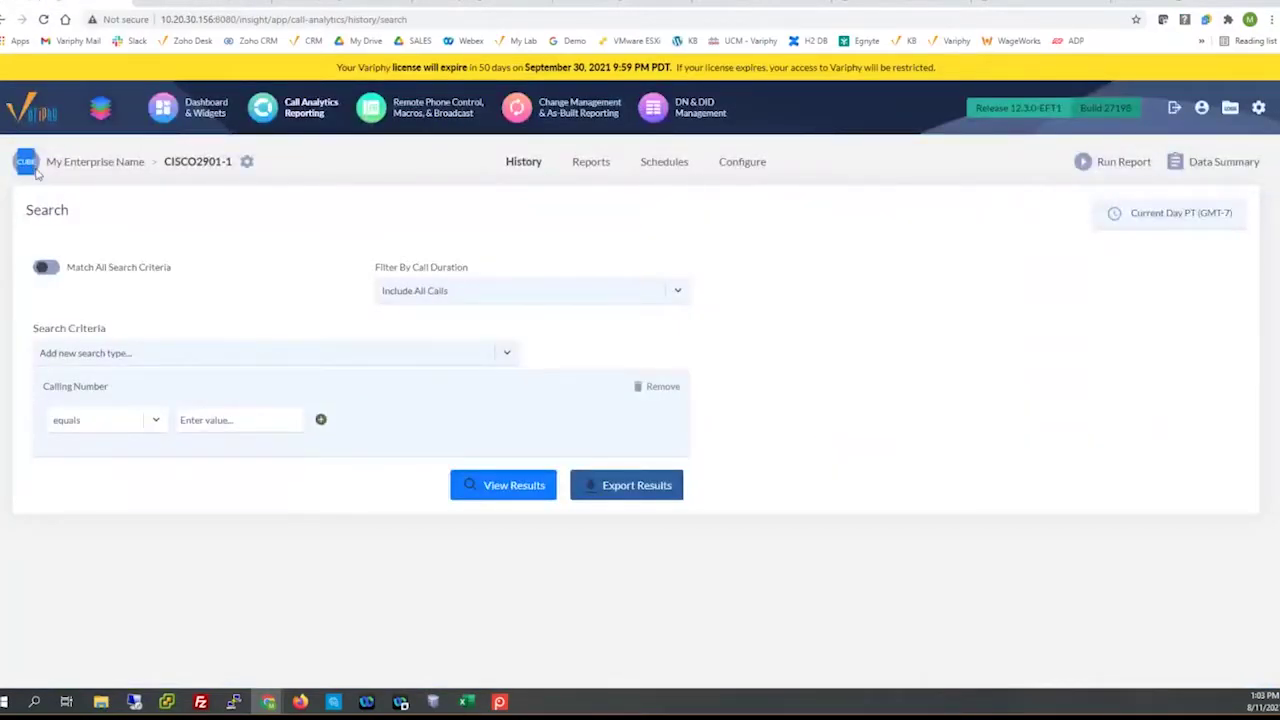
left_click(205, 4)
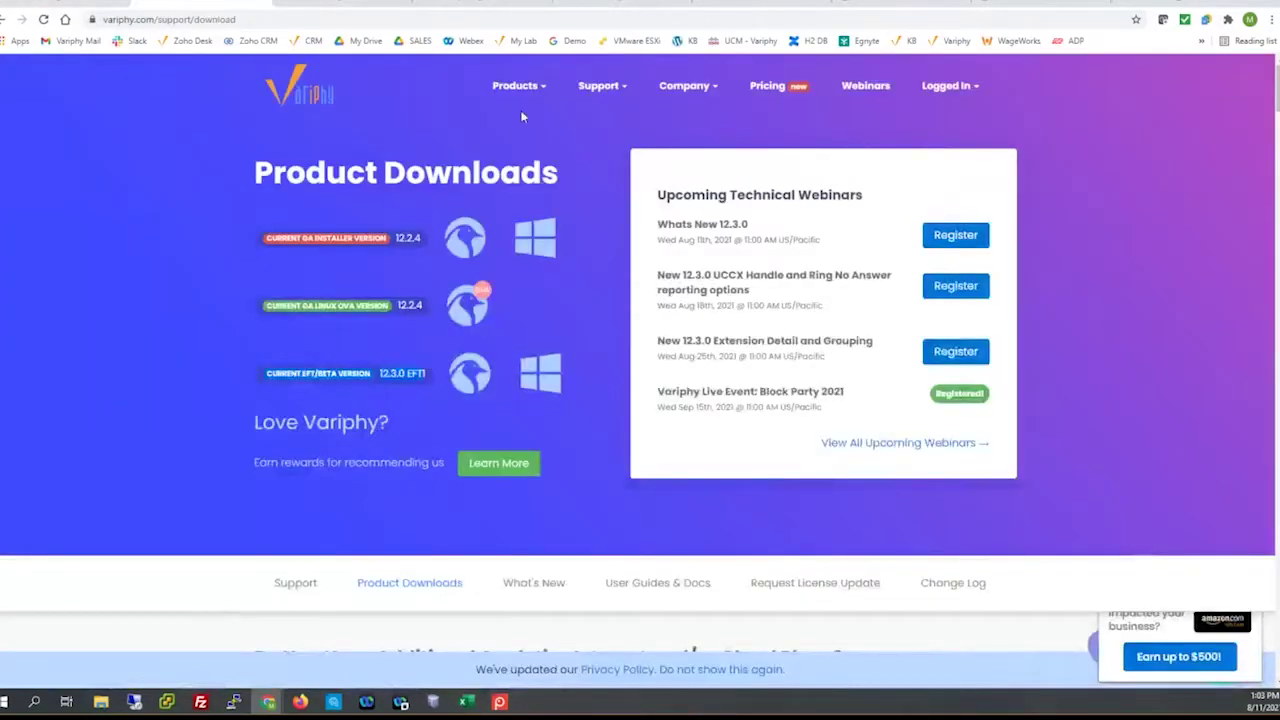
mouse_move(539, 92)
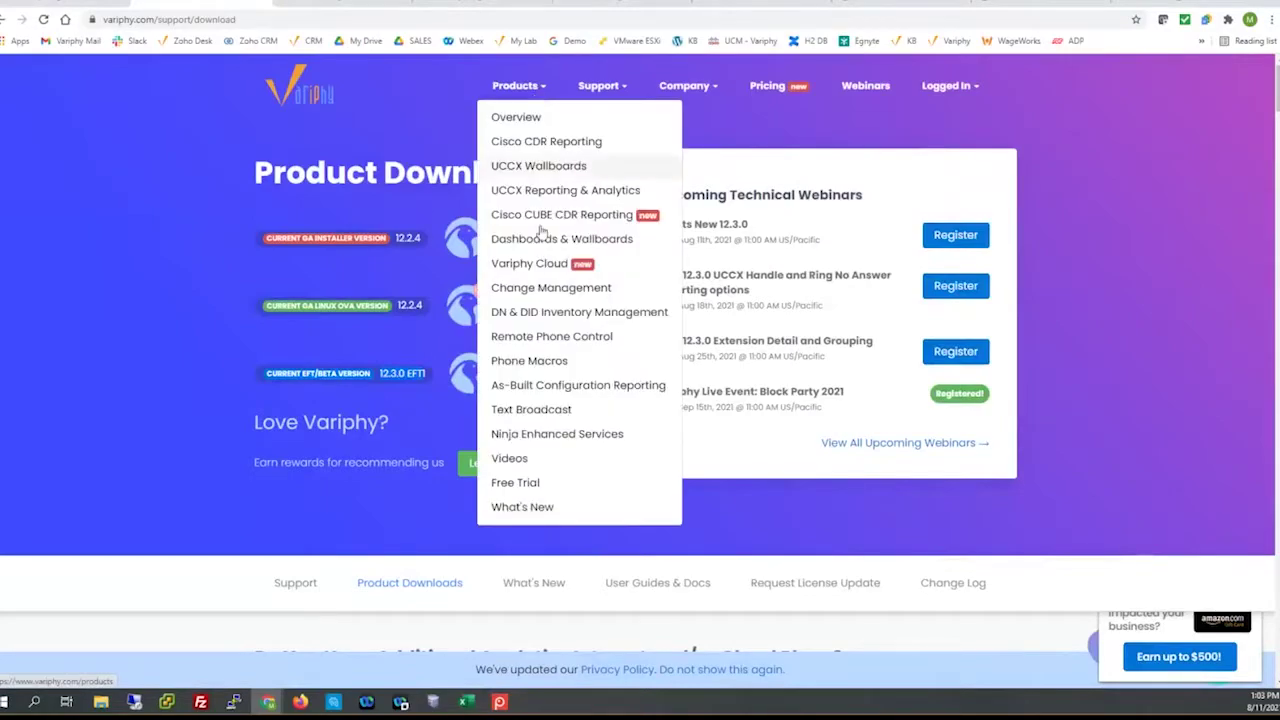
left_click(522, 508)
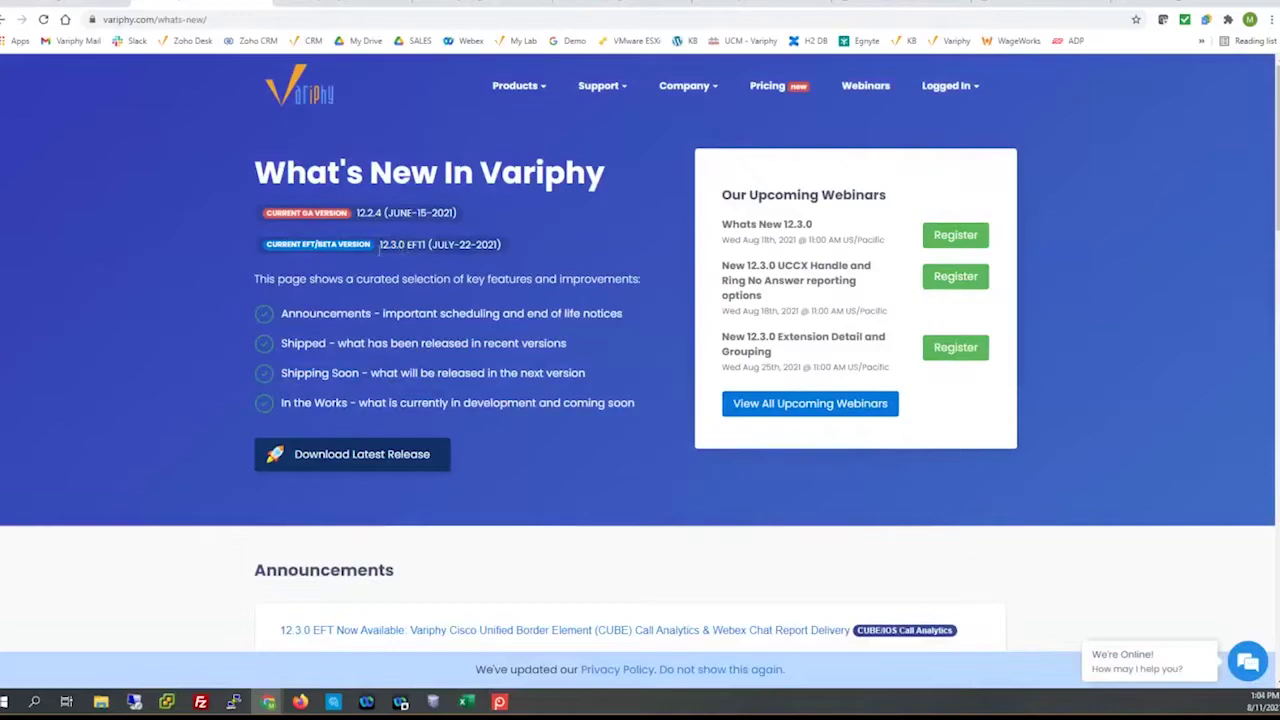
Expand the shipped feature on CDR Call Analytics support for Cisco Unified Border Element (CUBE)/IOS and read its description.
scroll(57, 319, "down", 5)
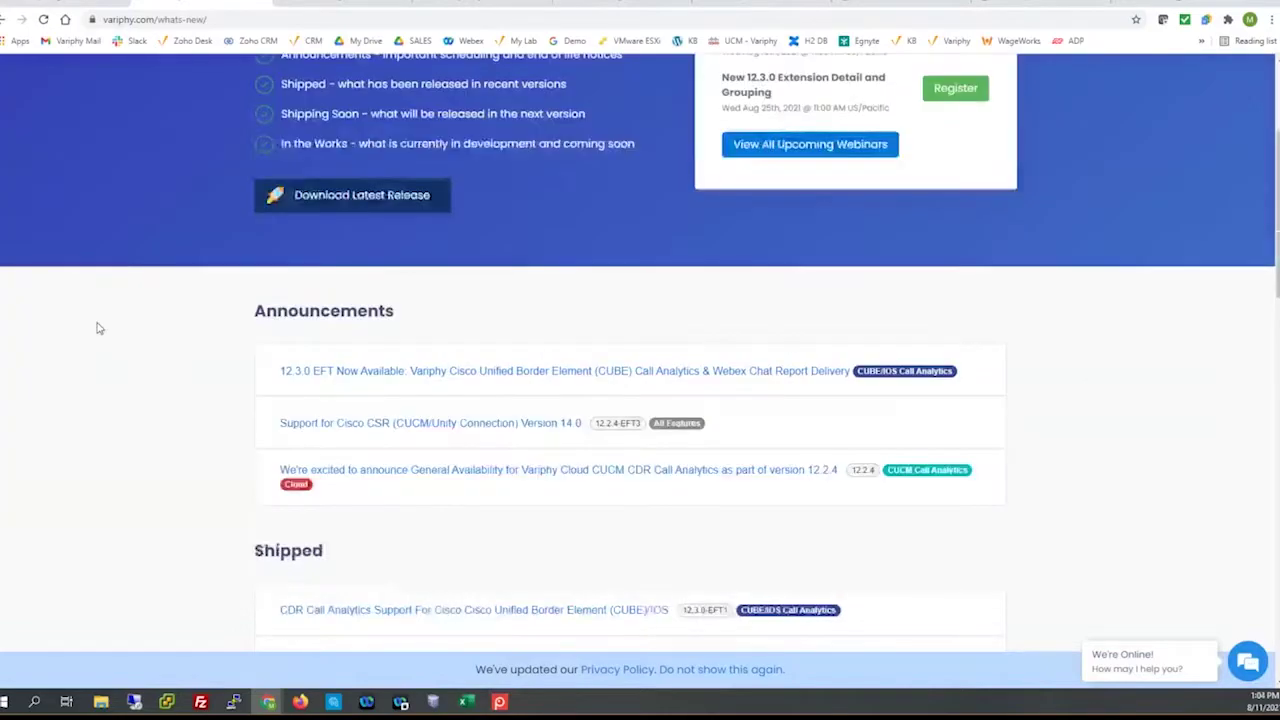
scroll(98, 328, "down", 1)
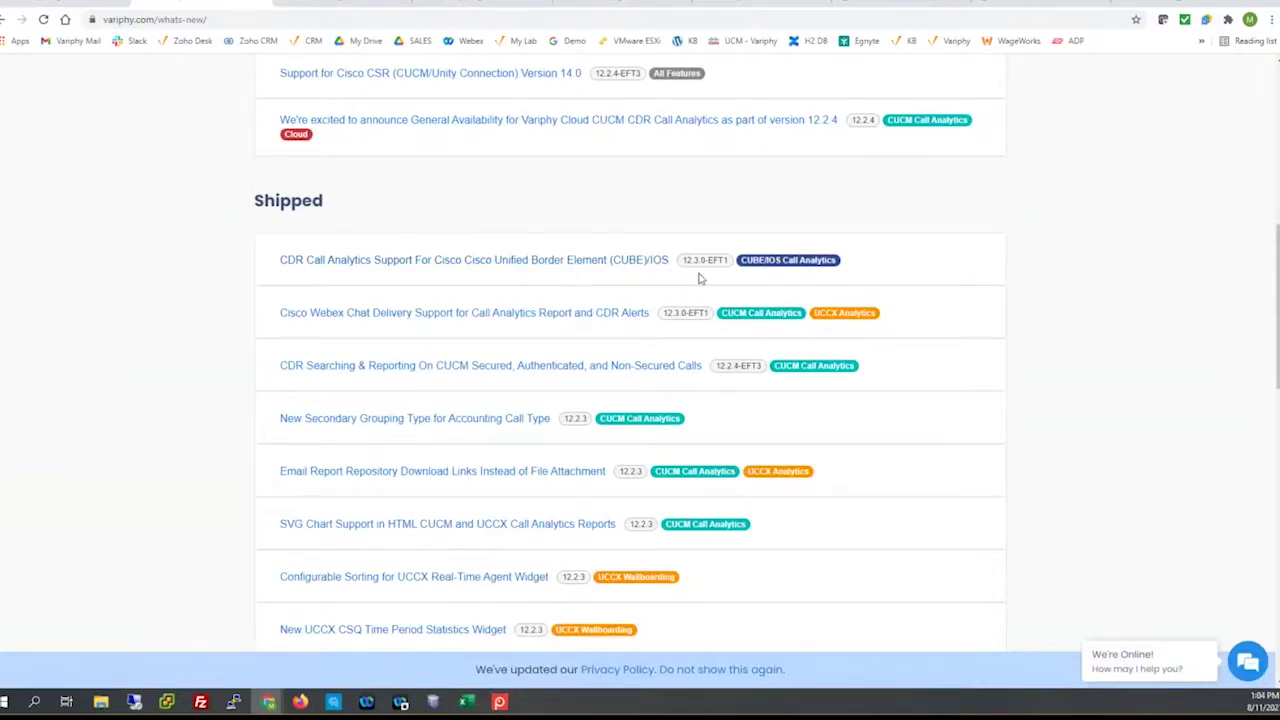
left_click(486, 262)
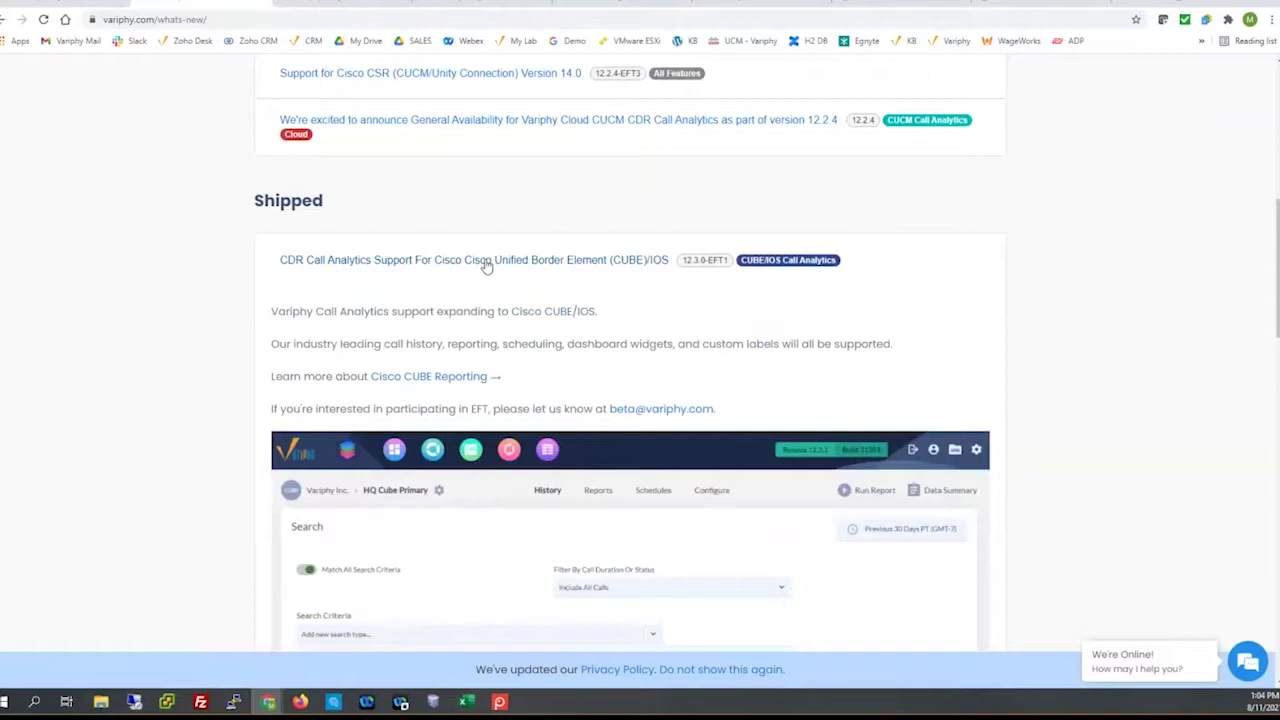
scroll(486, 265, "down", 1)
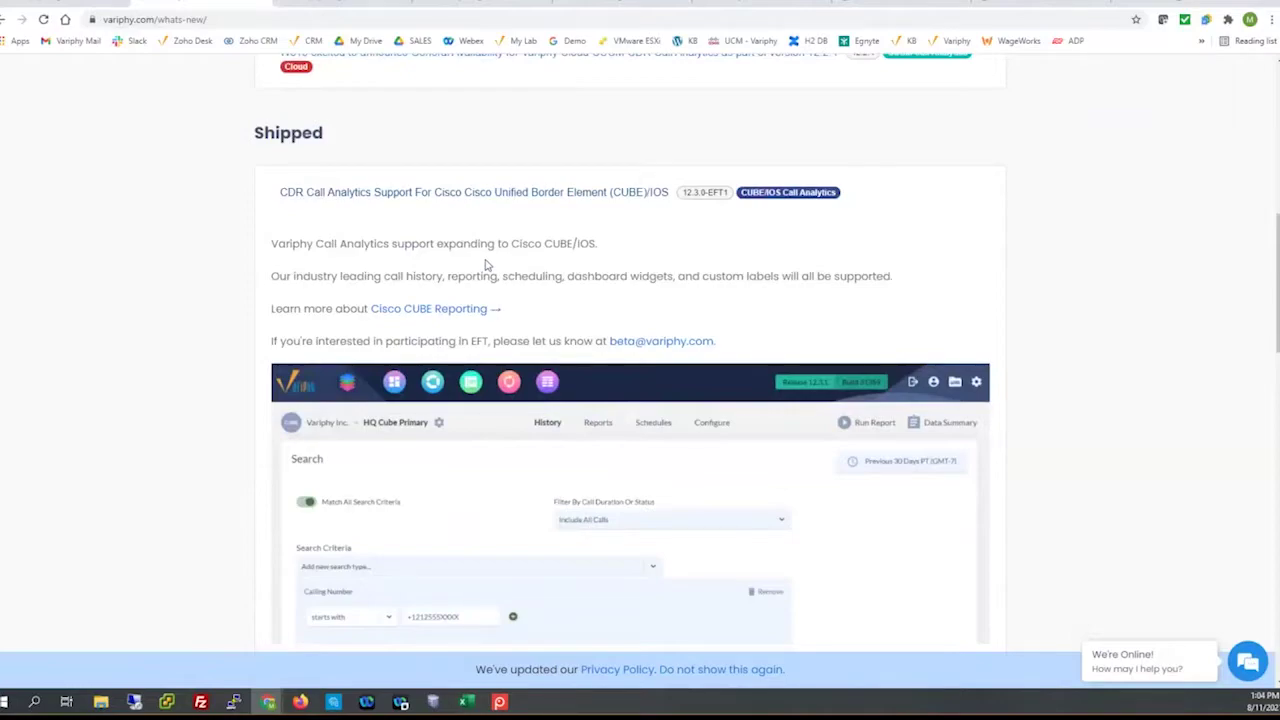
scroll(486, 265, "down", 2)
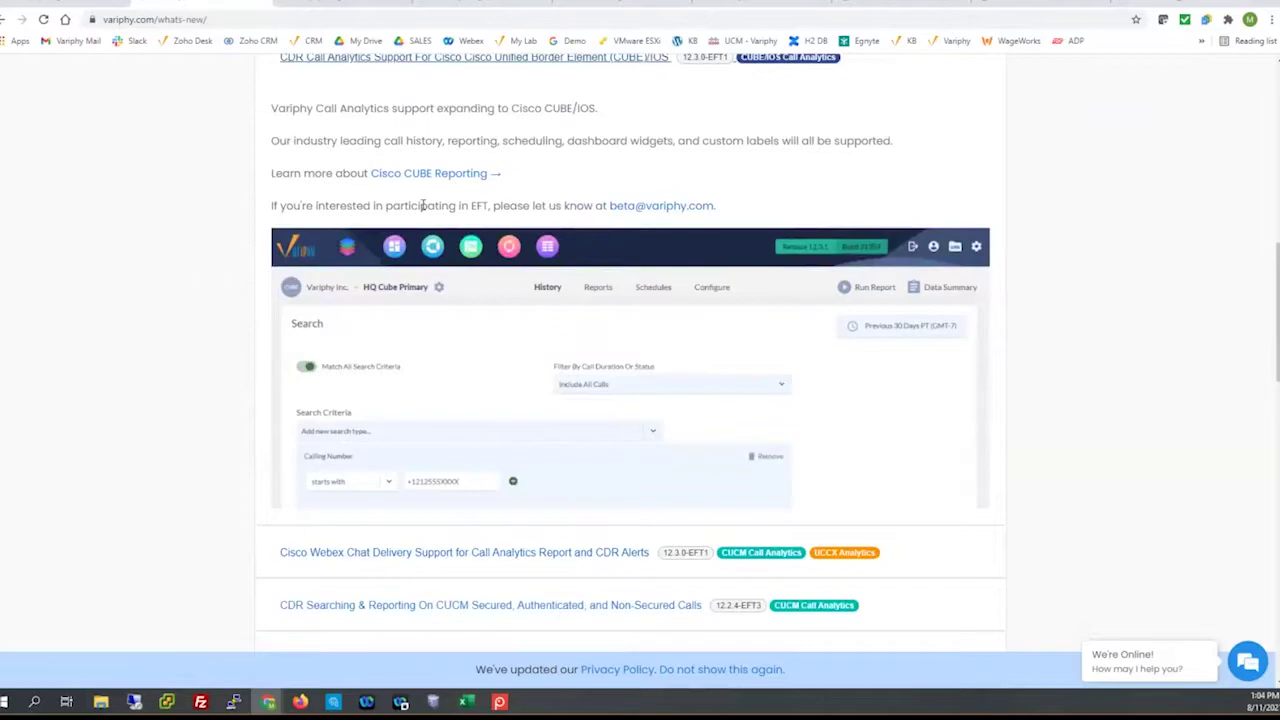
scroll(422, 205, "up", 3)
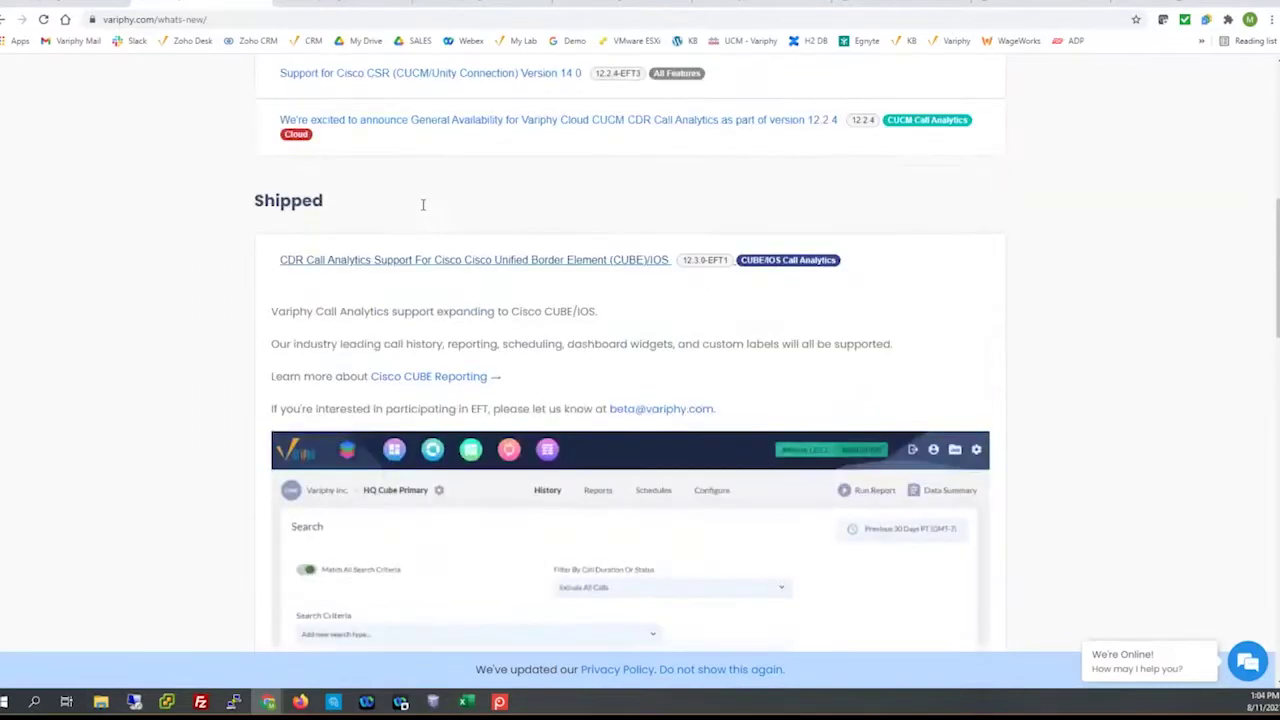
Open the Cisco CUBE Reporting page and examine its sections on call history search, analytics reporting, call event details and dashboard widgets.
left_click(418, 378)
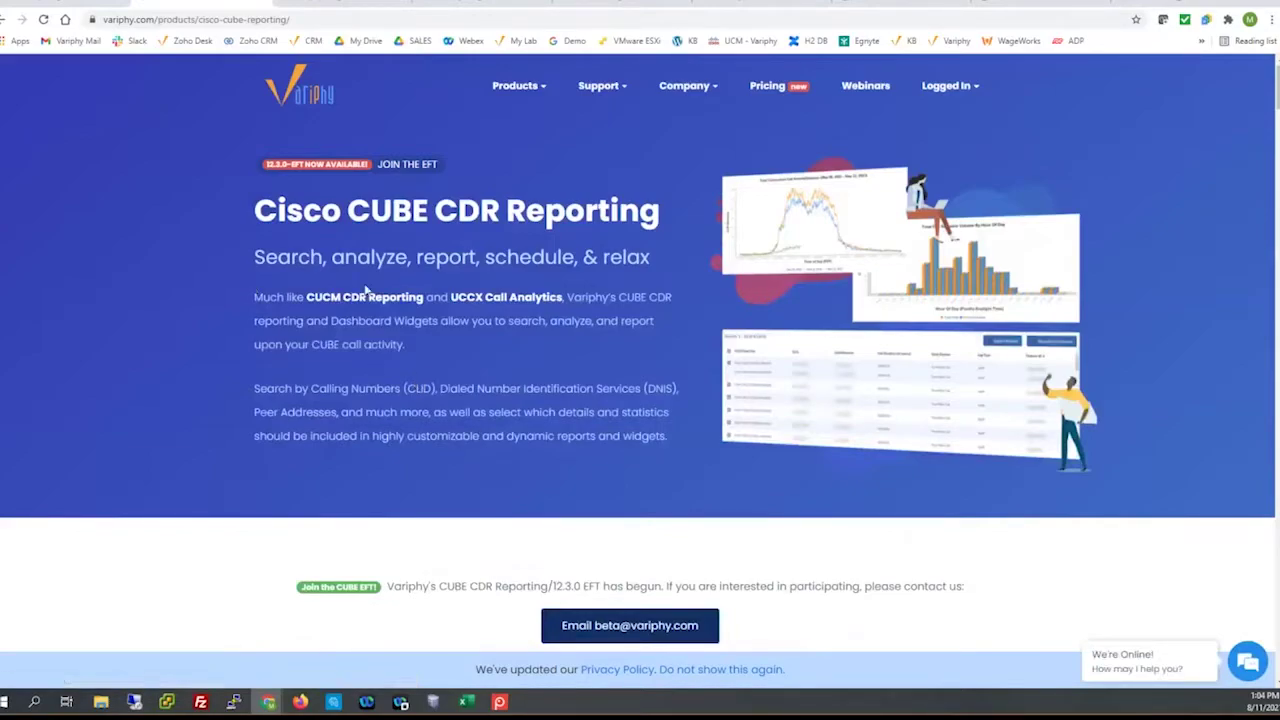
scroll(366, 289, "down", 1)
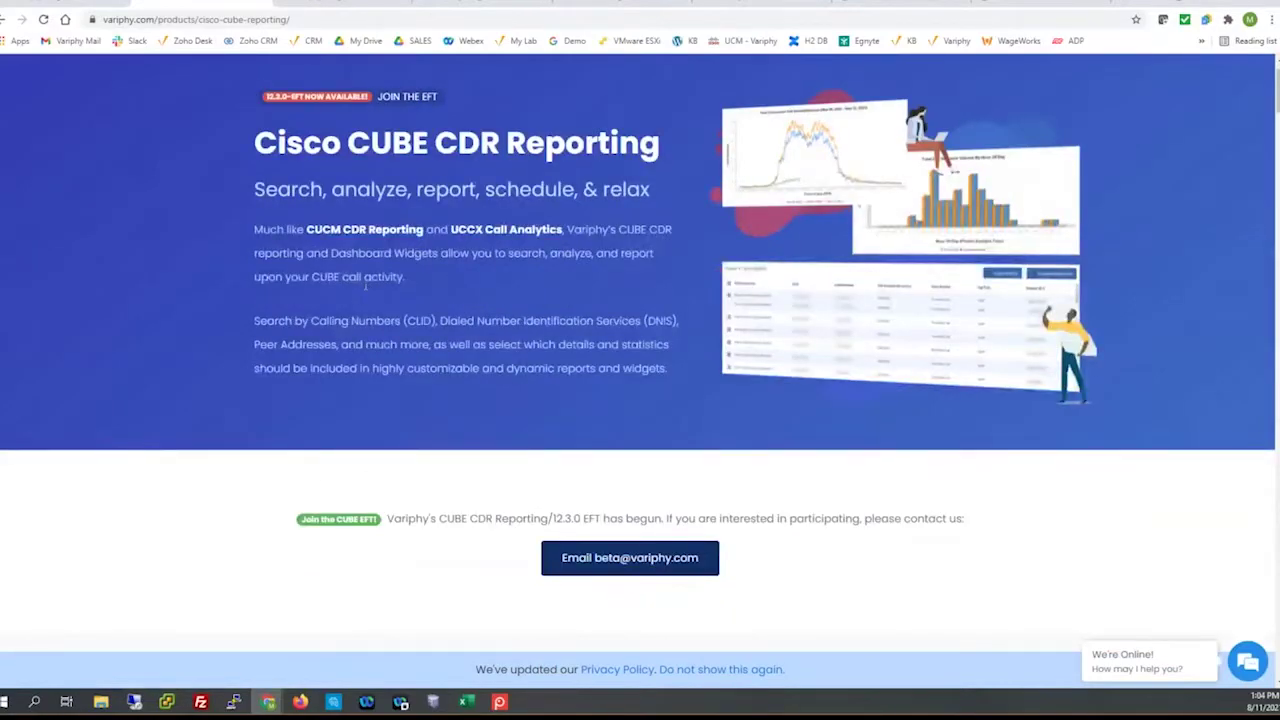
scroll(366, 287, "down", 3)
scroll(366, 287, "down", 5)
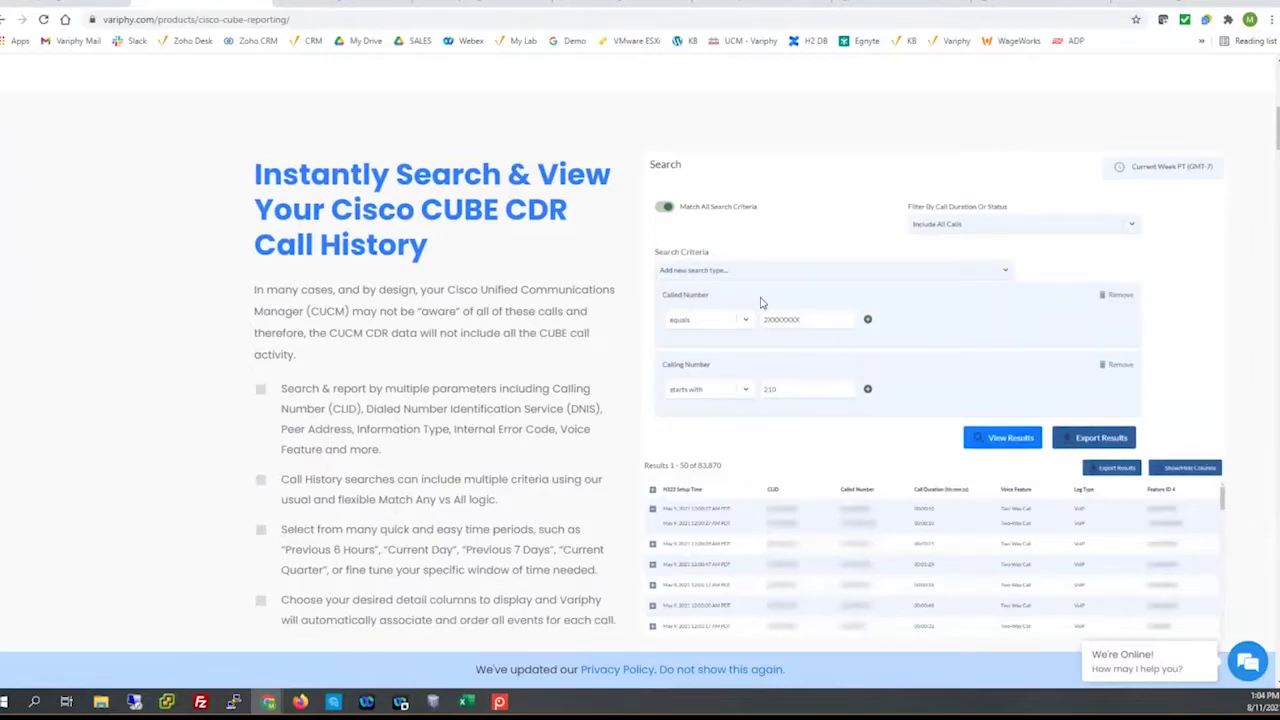
scroll(872, 329, "down", 1)
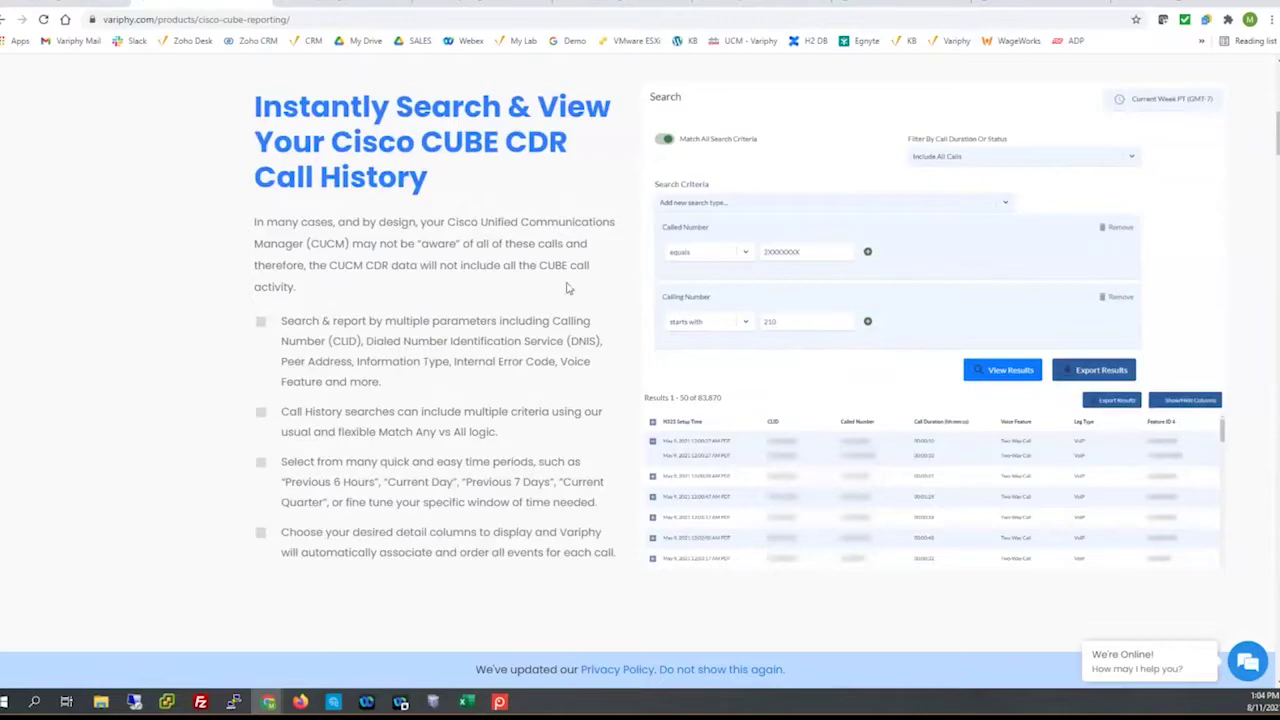
scroll(519, 271, "down", 6)
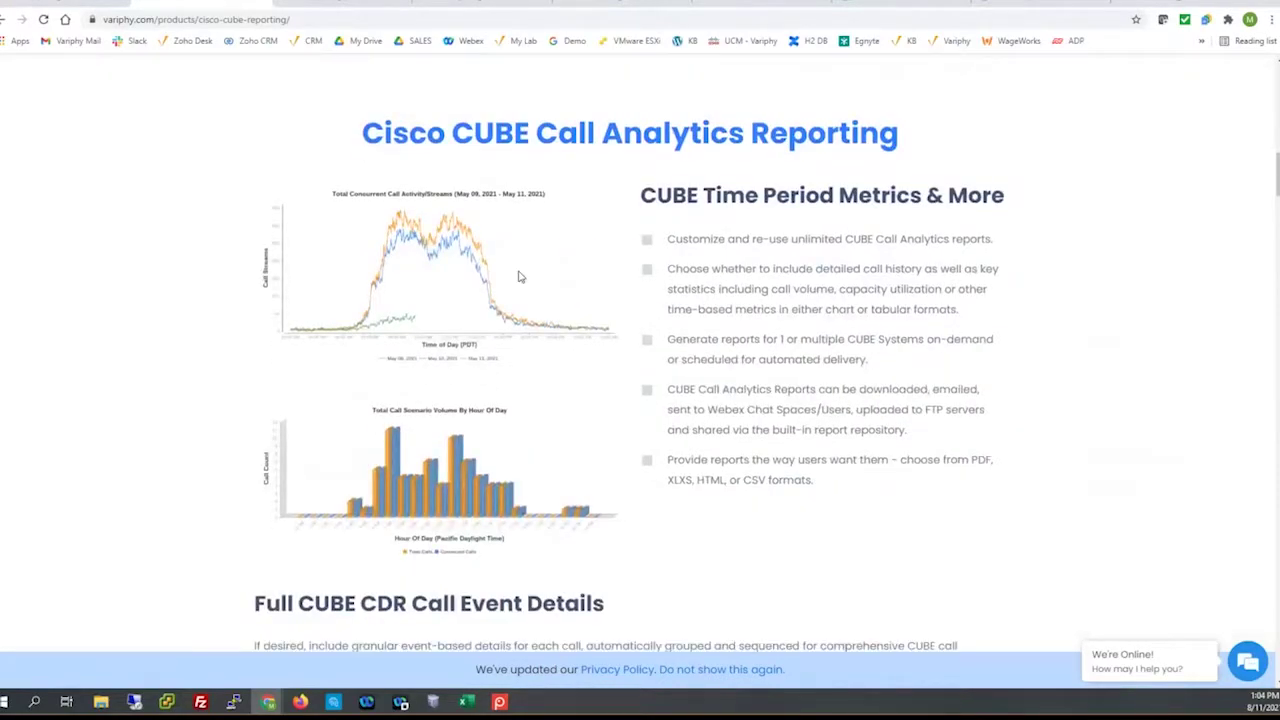
scroll(687, 426, "down", 5)
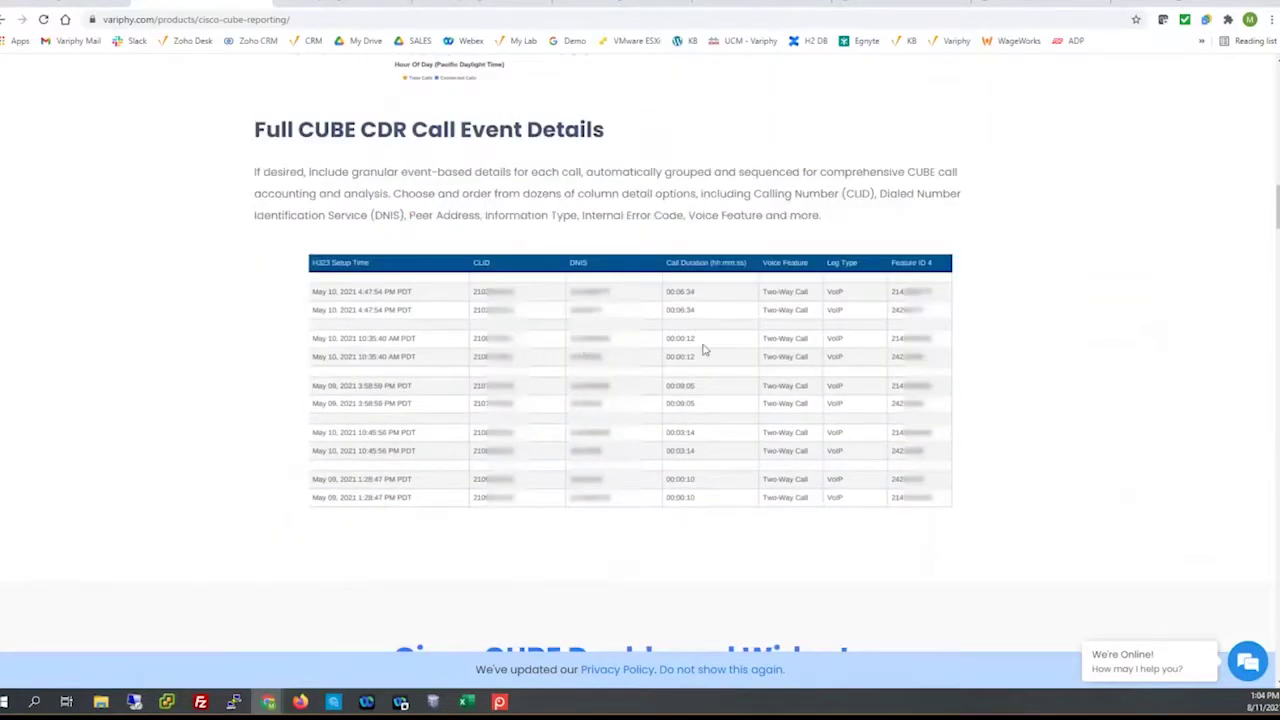
scroll(704, 348, "down", 1)
scroll(704, 348, "down", 3)
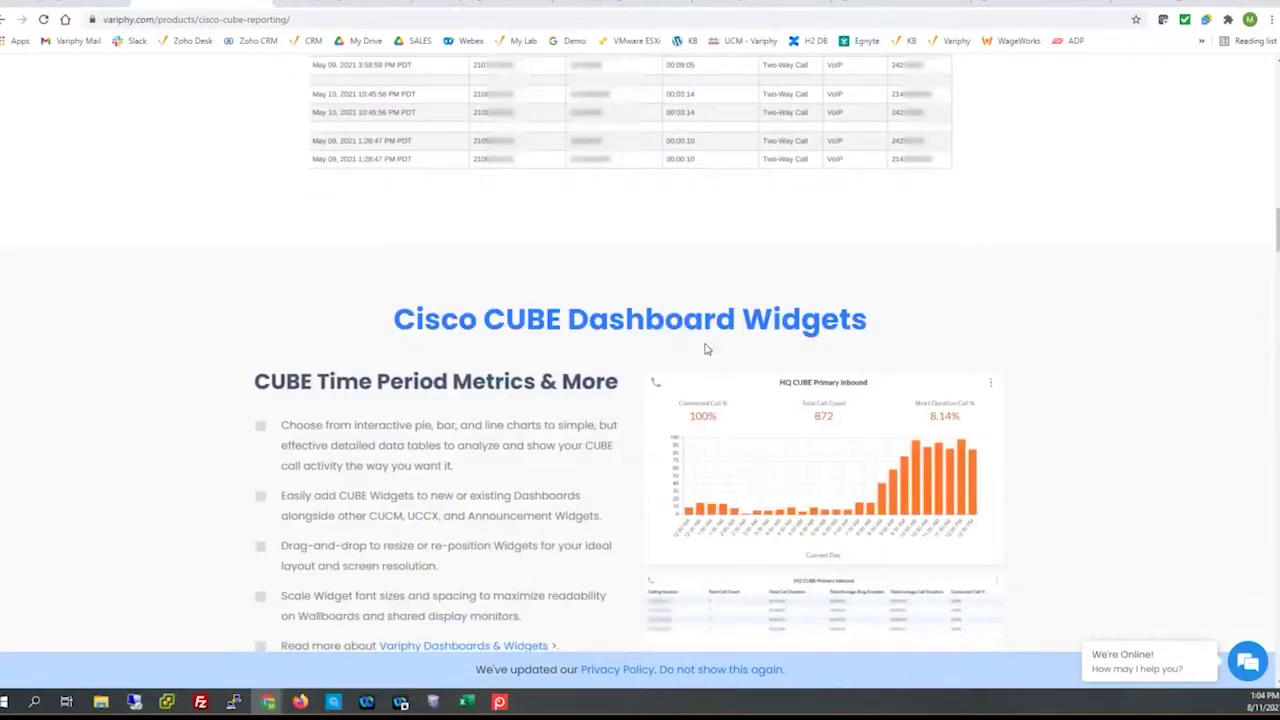
scroll(708, 390, "down", 1)
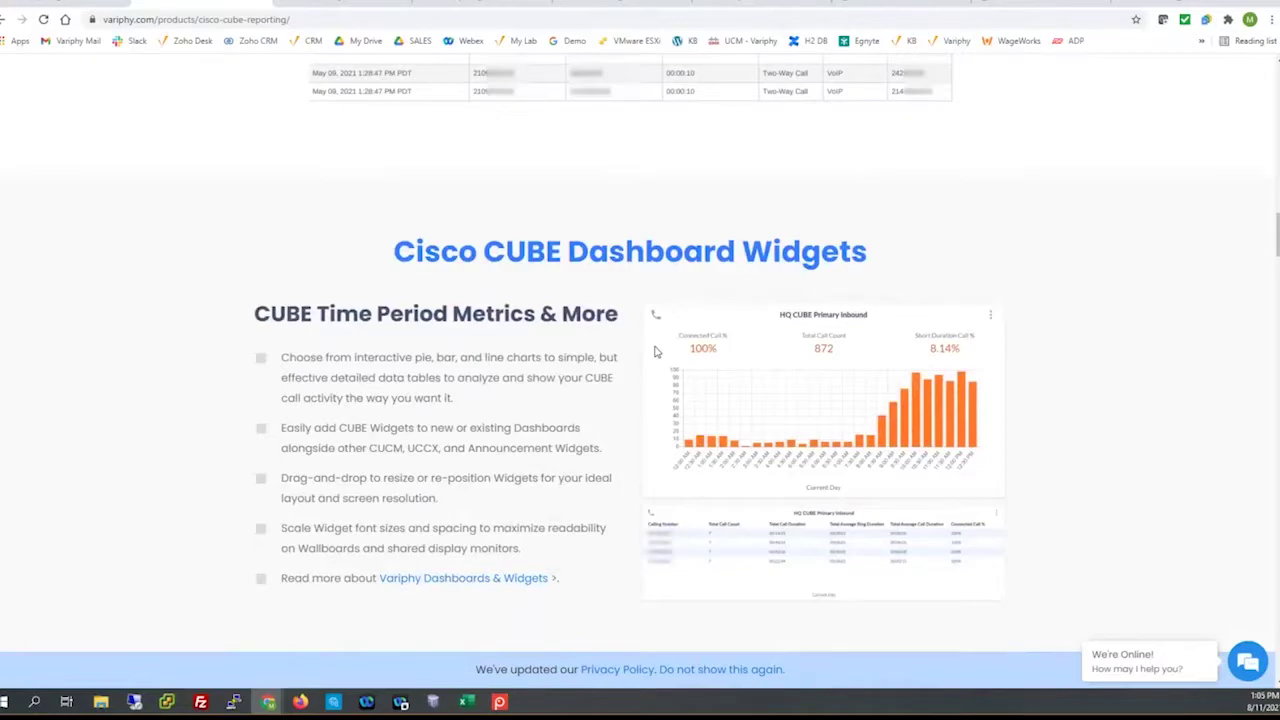
scroll(648, 395, "down", 2)
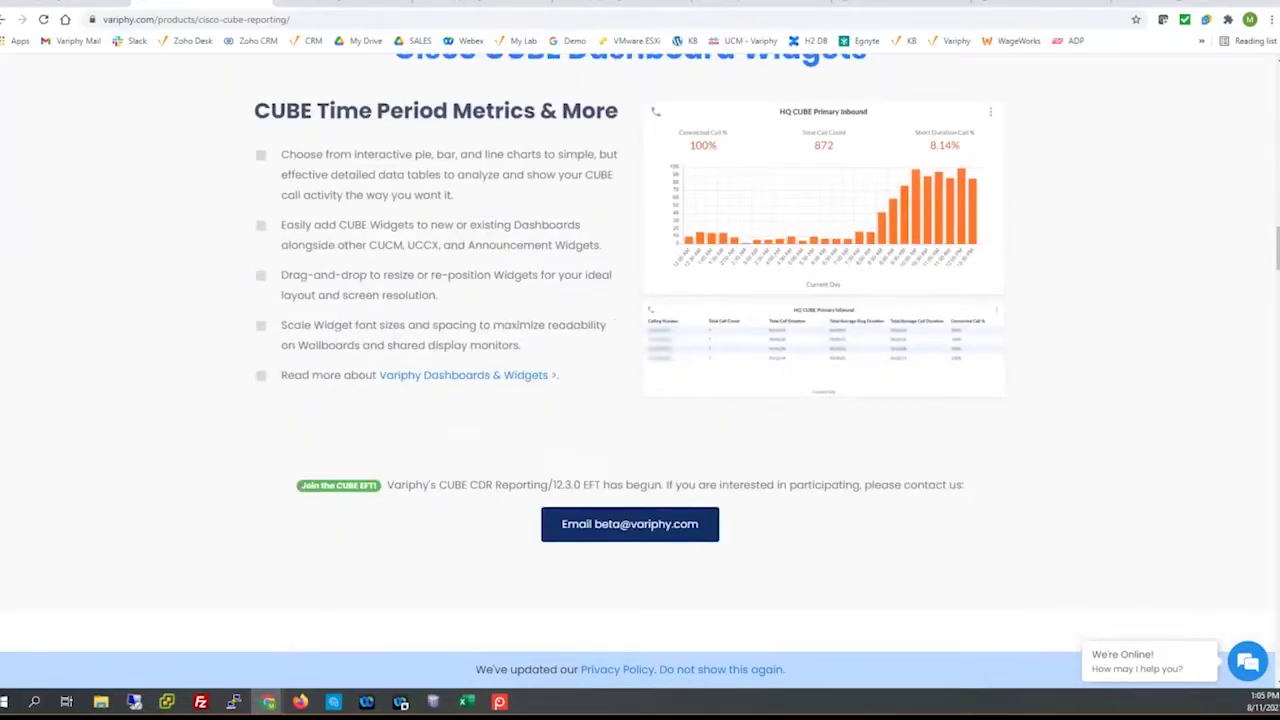
Return to the CISCO2901-1 call history search and review the search criteria types that can be added.
left_click(72, 2)
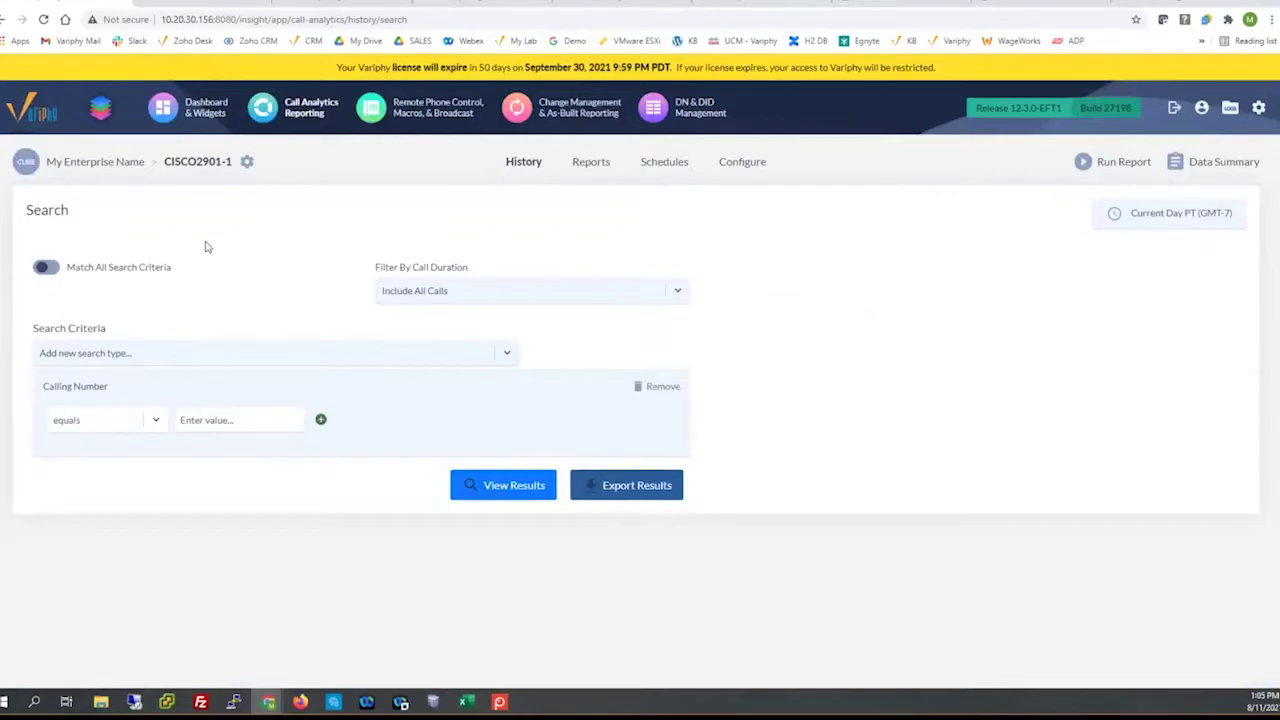
left_click(197, 358)
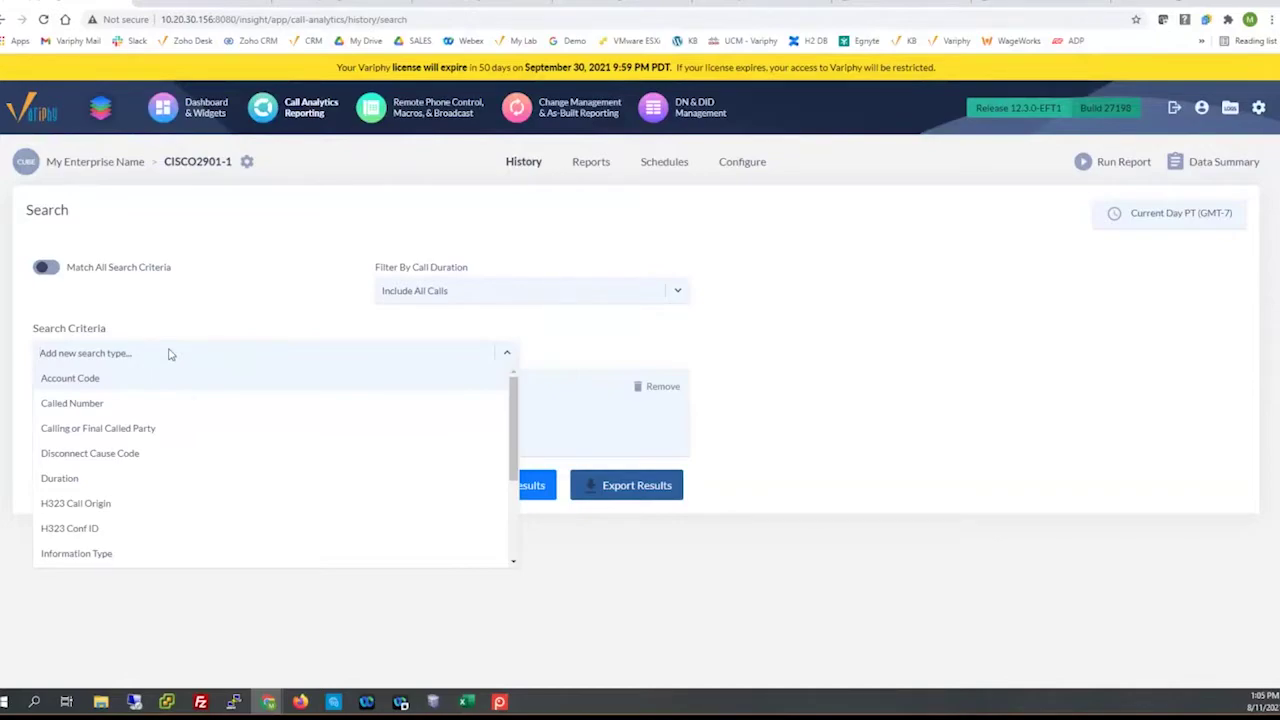
left_click_drag(511, 405, 513, 487)
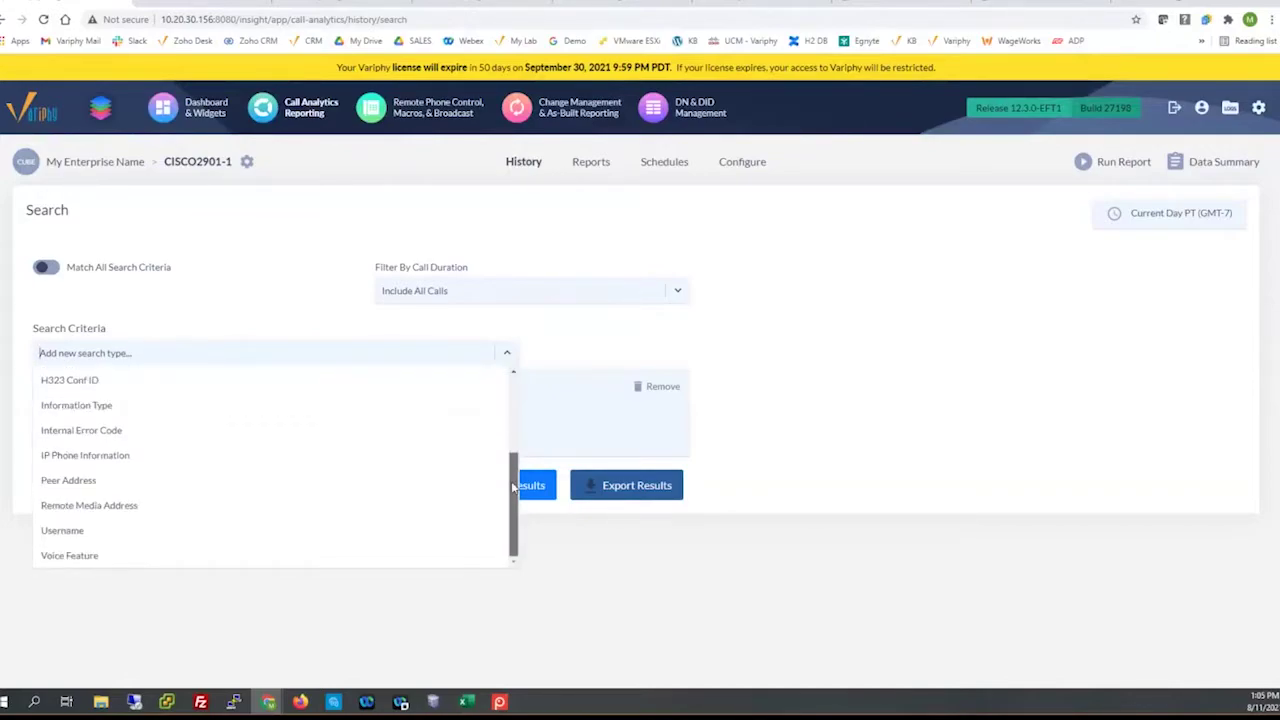
left_click(299, 297)
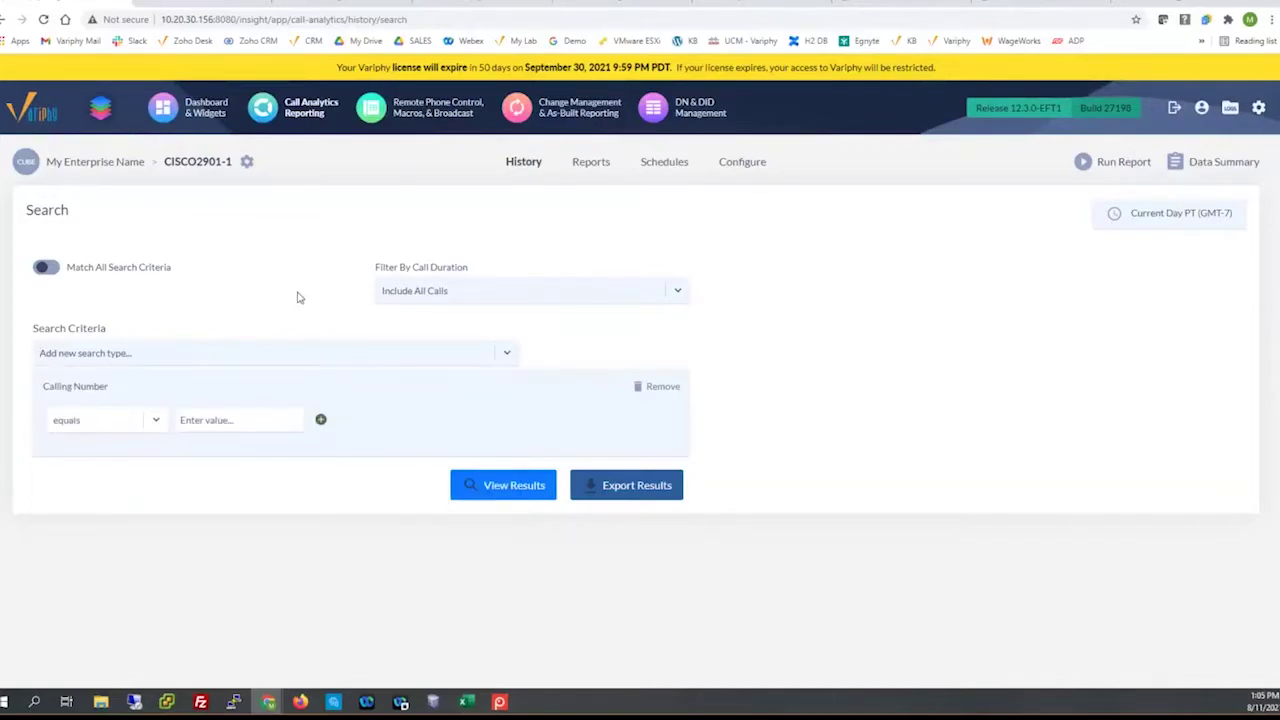
Set the Calling Number criterion to "starts with" and enter X as its value.
left_click(96, 424)
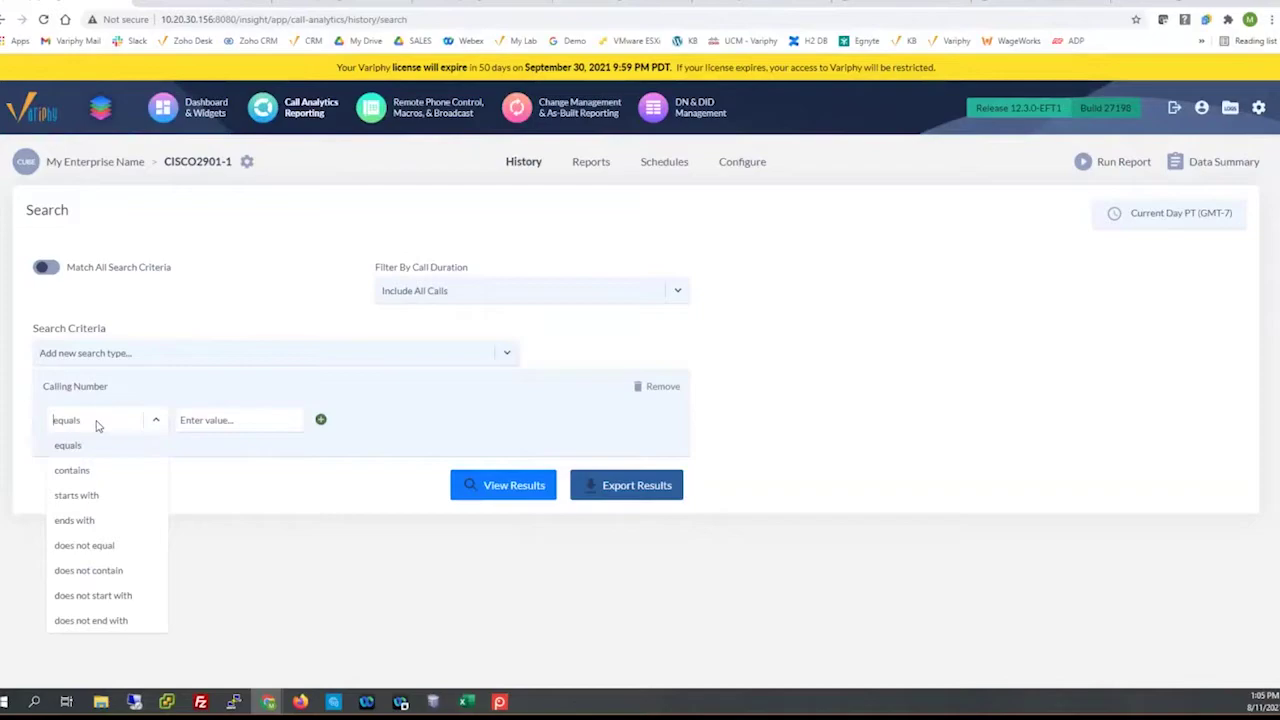
left_click(94, 494)
left_click(99, 429)
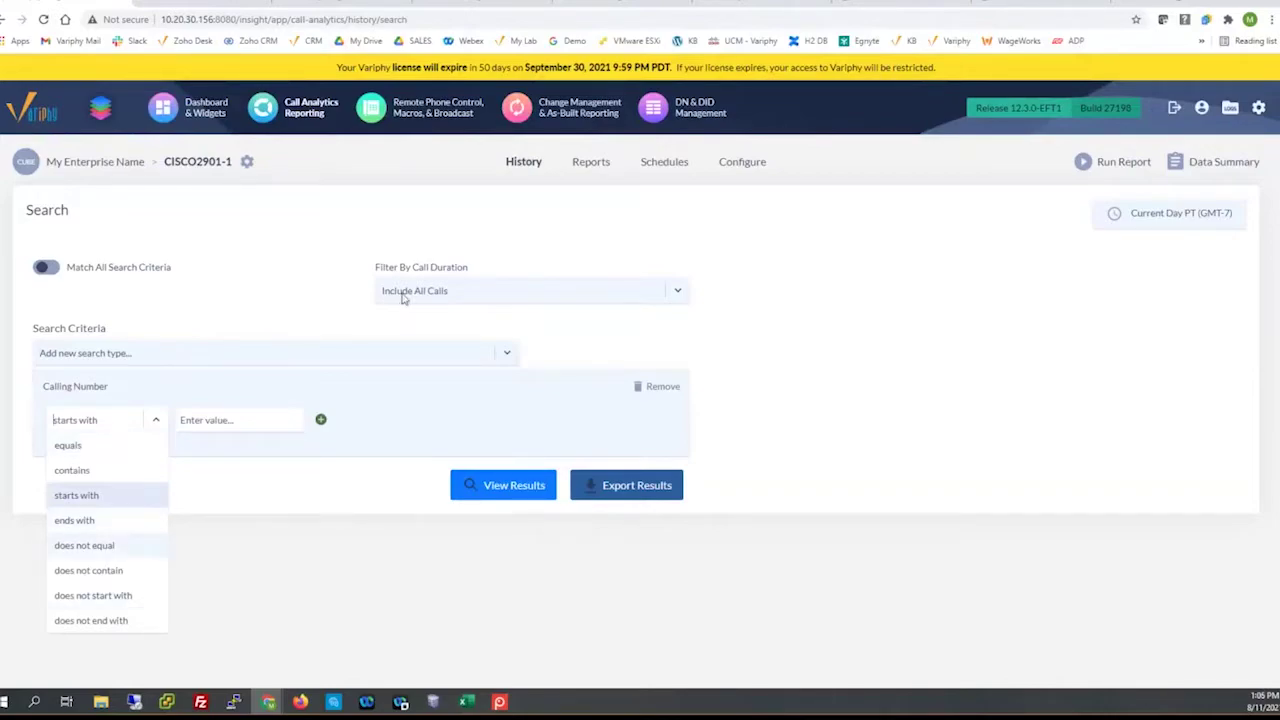
left_click(401, 294)
left_click(401, 294)
left_click(250, 410)
left_click(242, 421)
type("X")
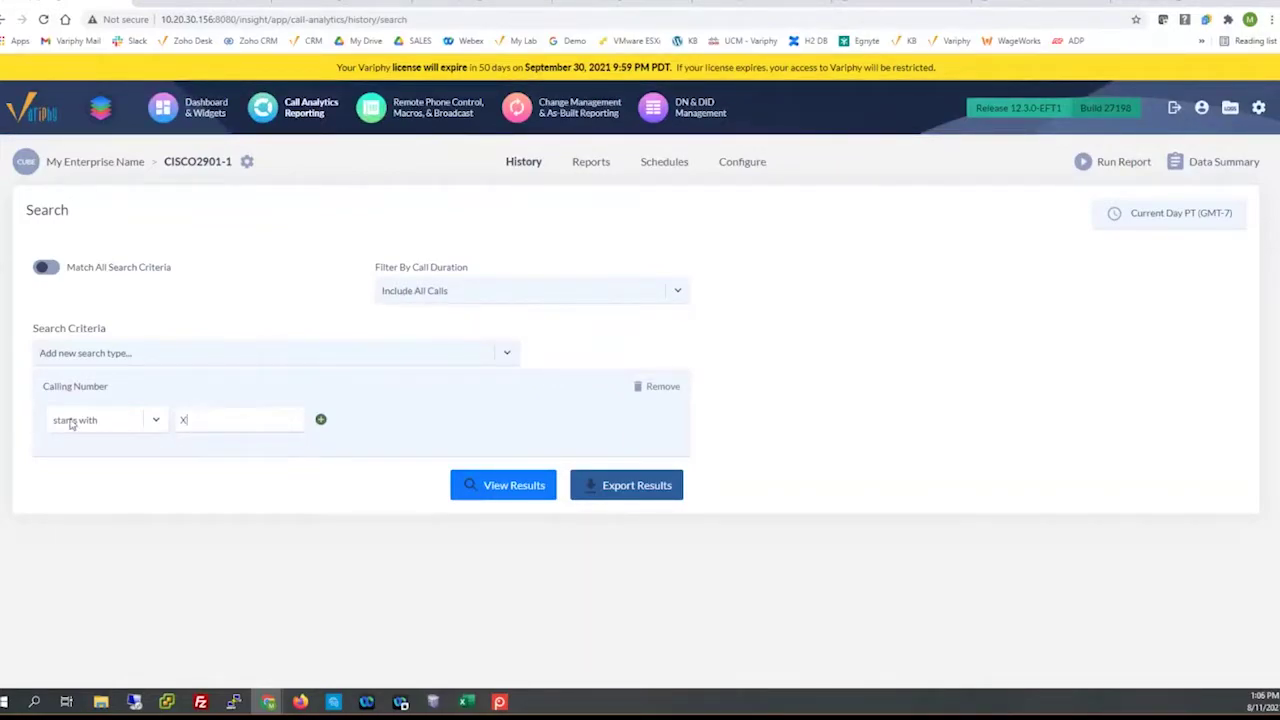
Set the search time window to Previous 2 Months and apply it.
left_click(1157, 221)
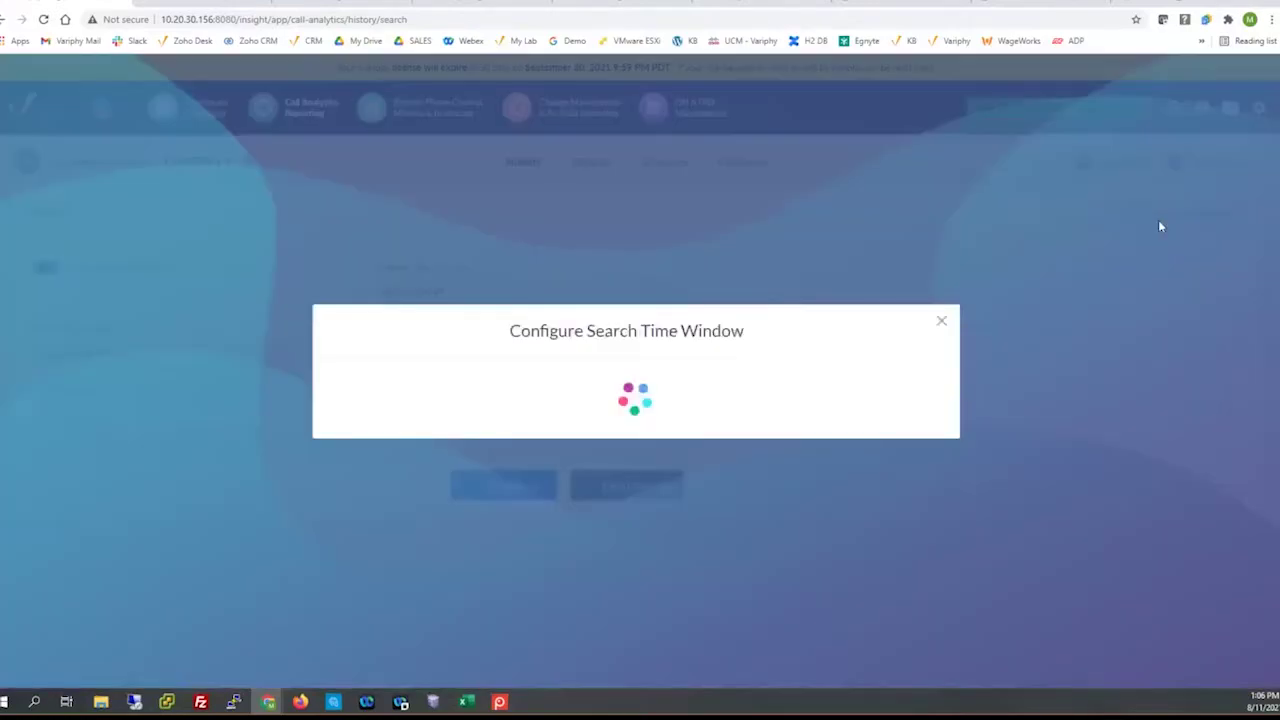
left_click(760, 334)
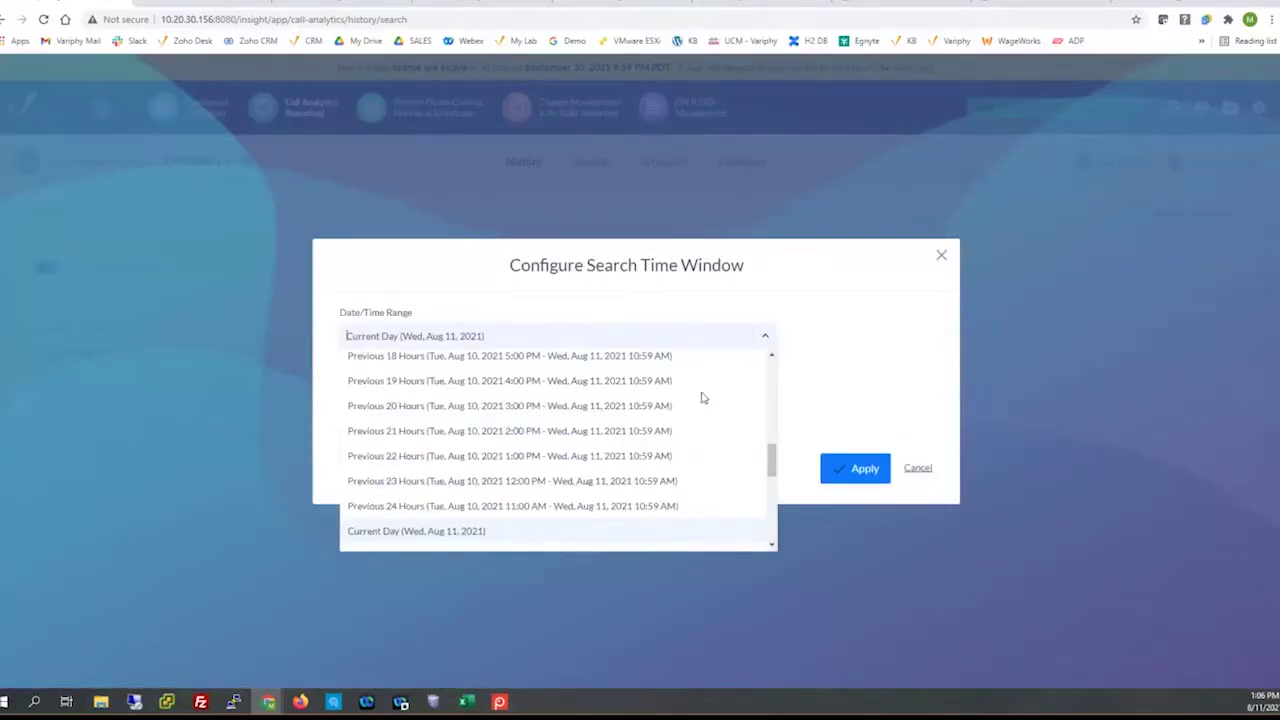
scroll(630, 480, "down", 2)
scroll(630, 480, "down", 1)
scroll(430, 488, "down", 2)
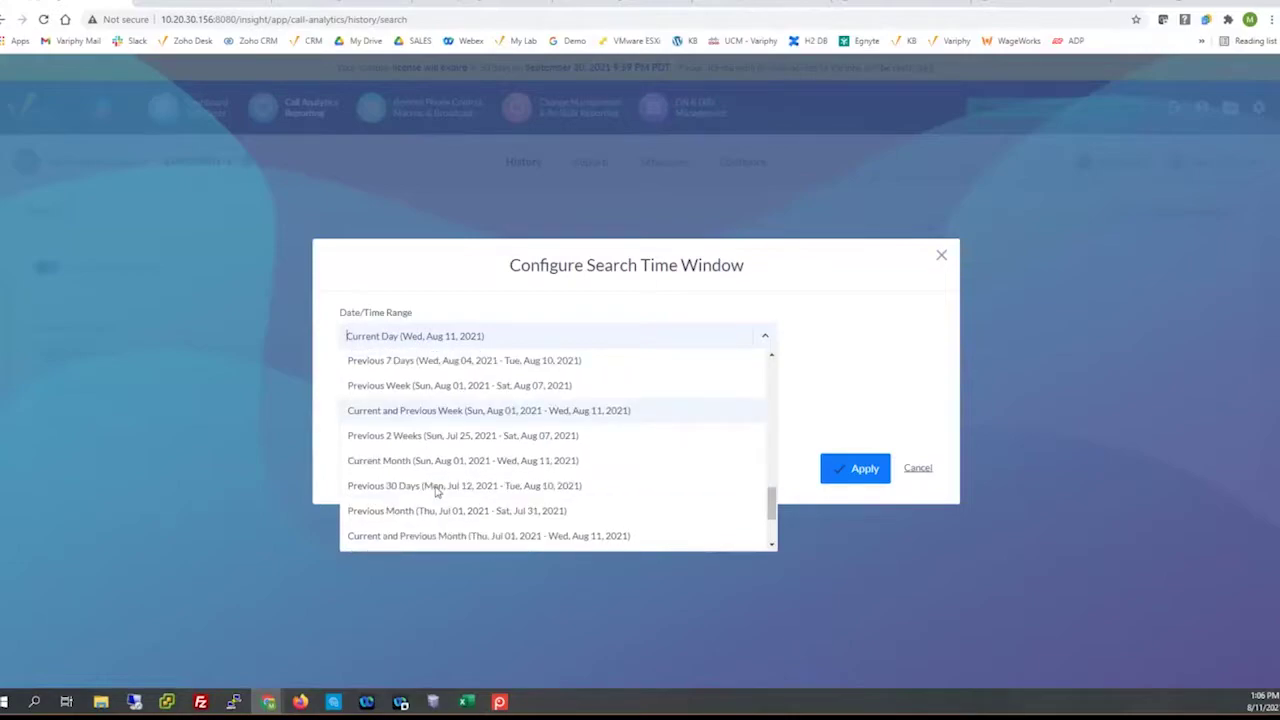
scroll(450, 487, "down", 1)
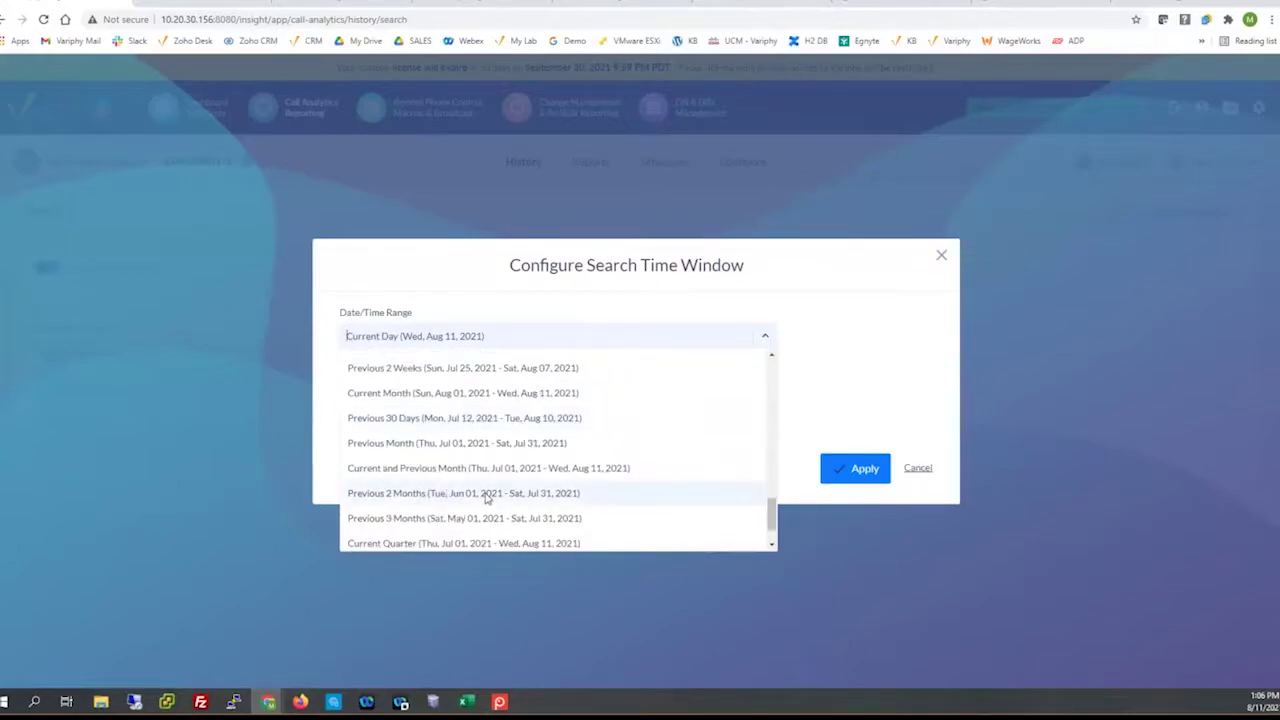
left_click(487, 497)
left_click(848, 508)
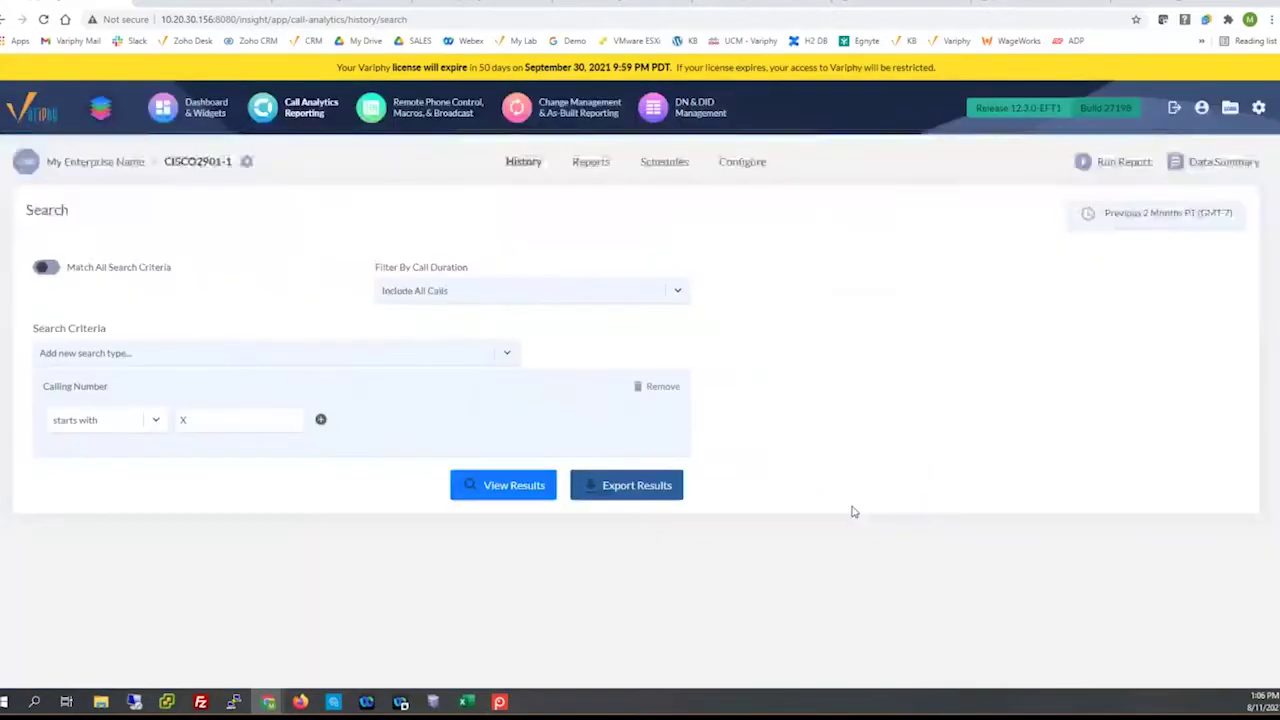
Run the call history search, then expand the first call's event records and collapse them again.
left_click(502, 484)
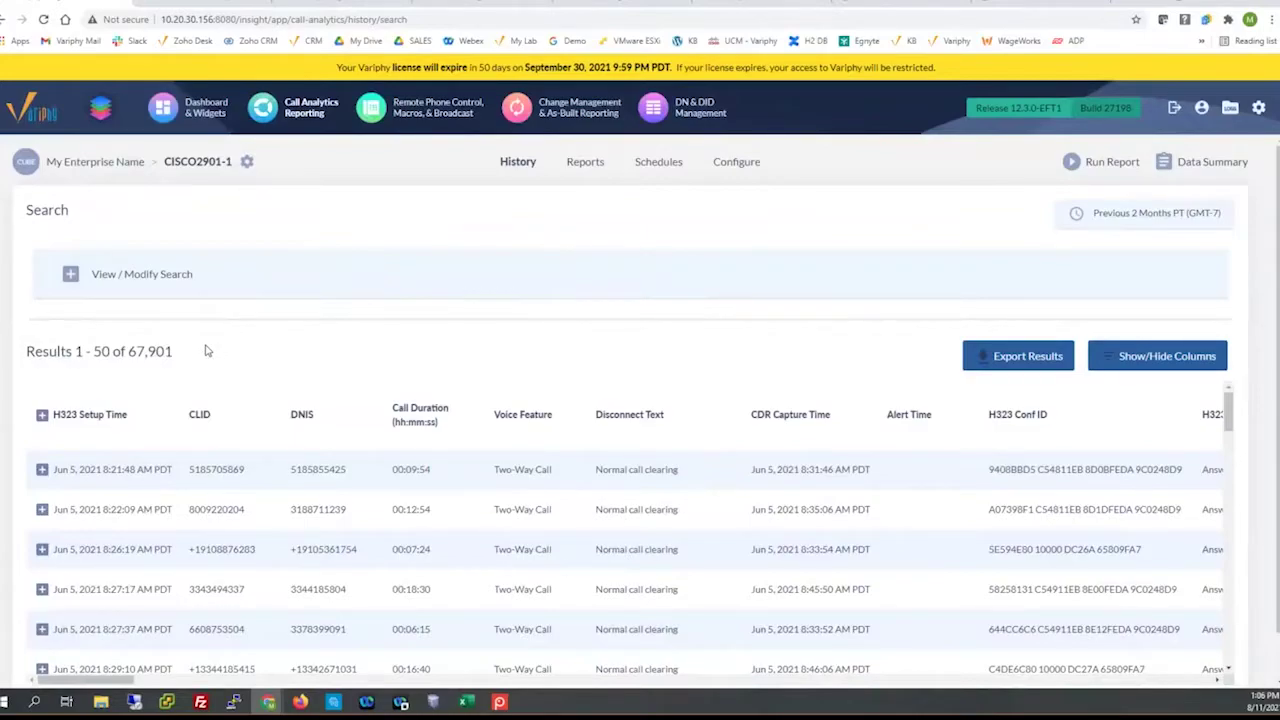
scroll(207, 350, "down", 1)
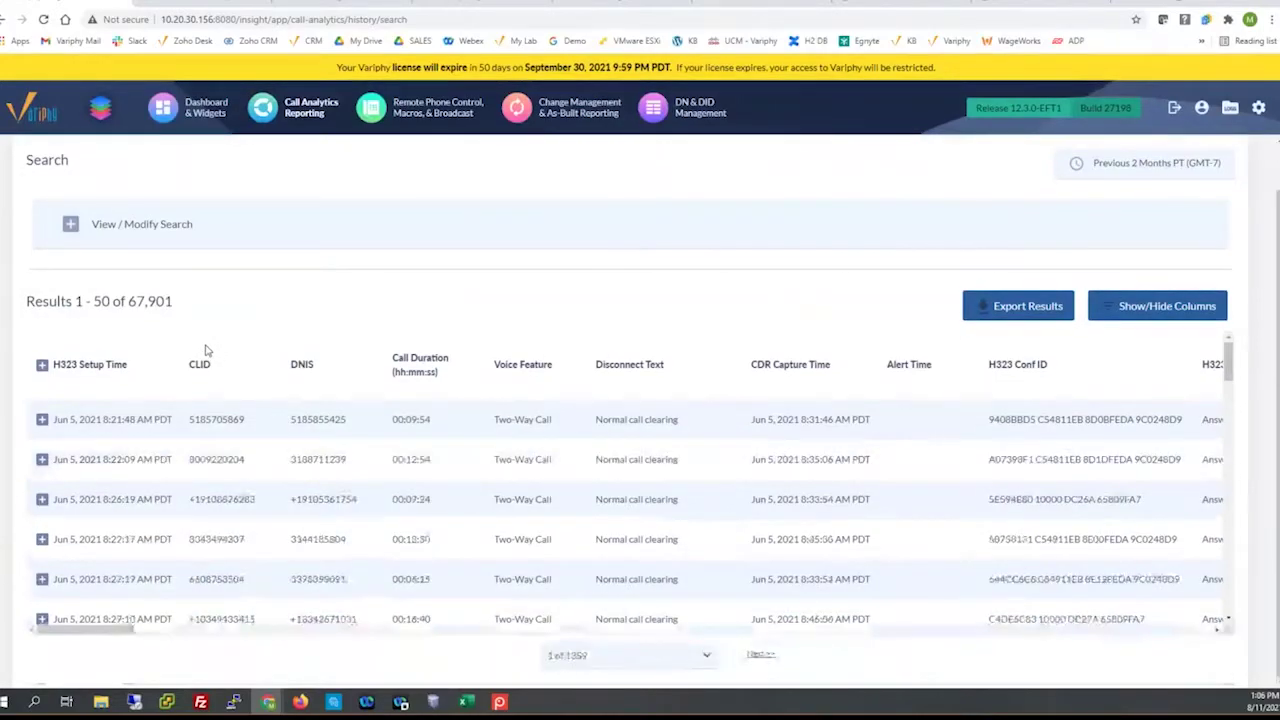
left_click(42, 420)
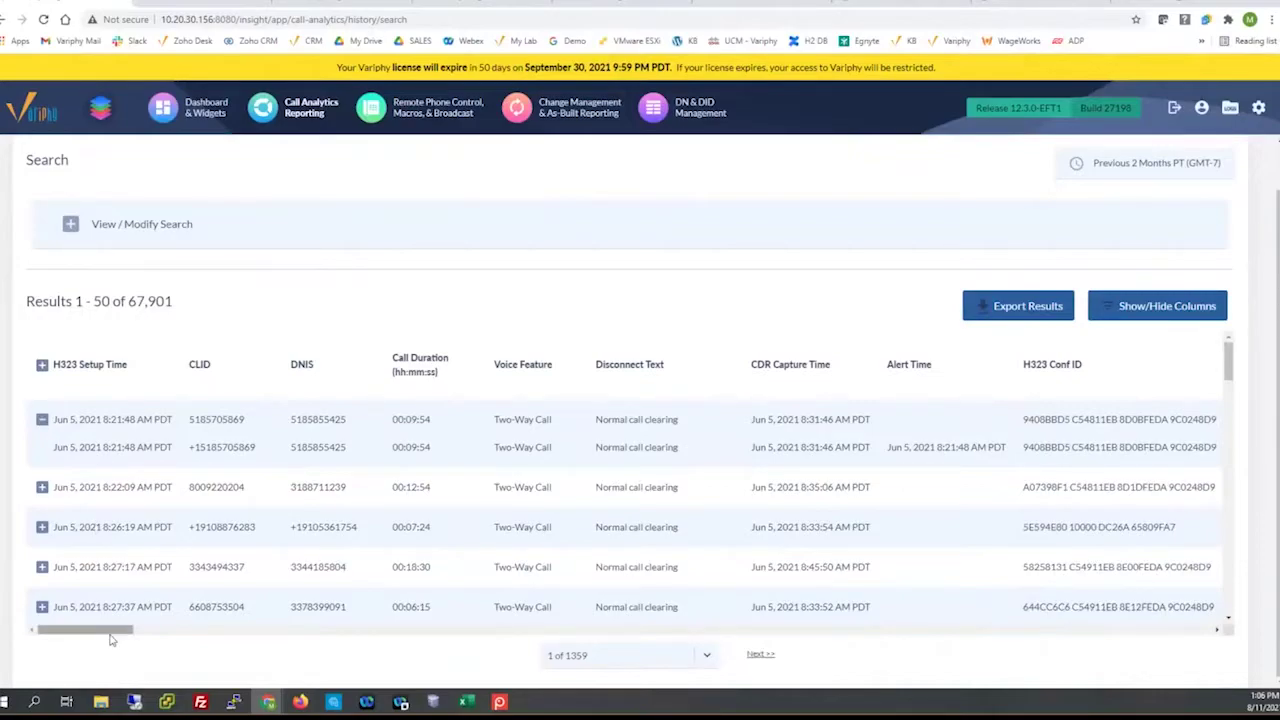
mouse_move(120, 636)
left_mouse_down()
mouse_move(167, 636)
mouse_move(115, 630)
left_mouse_up()
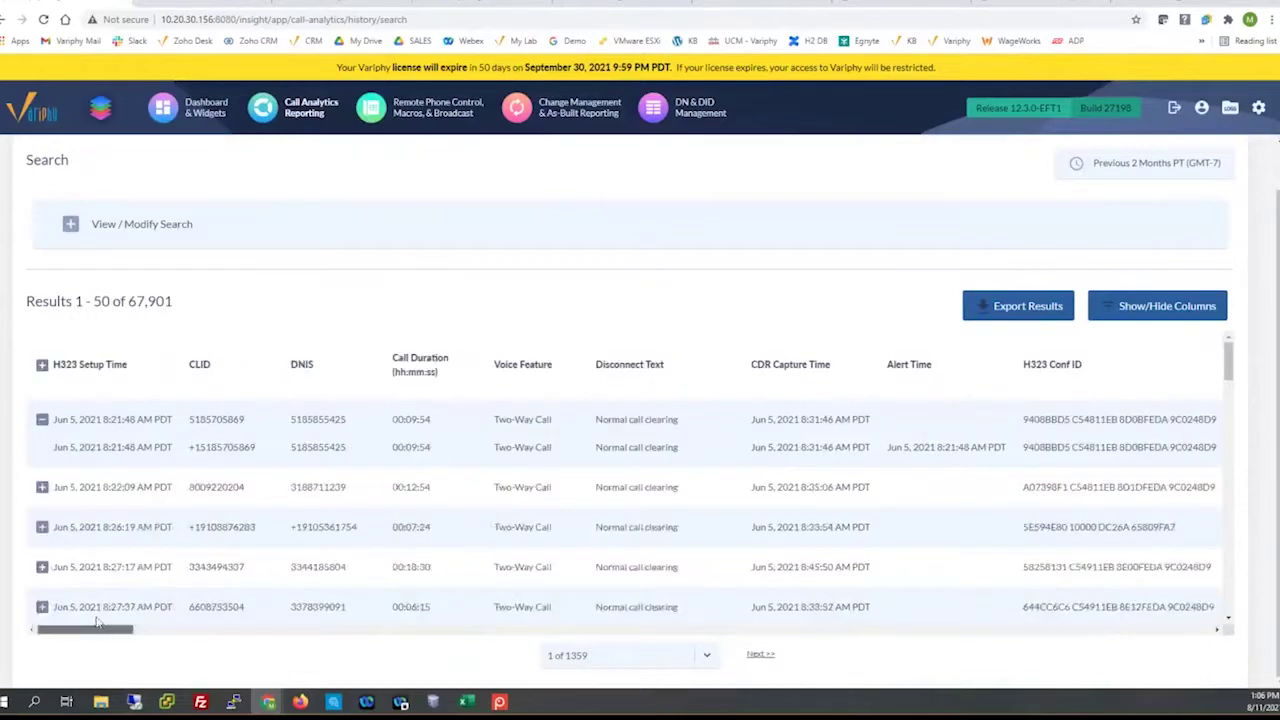
left_click(42, 420)
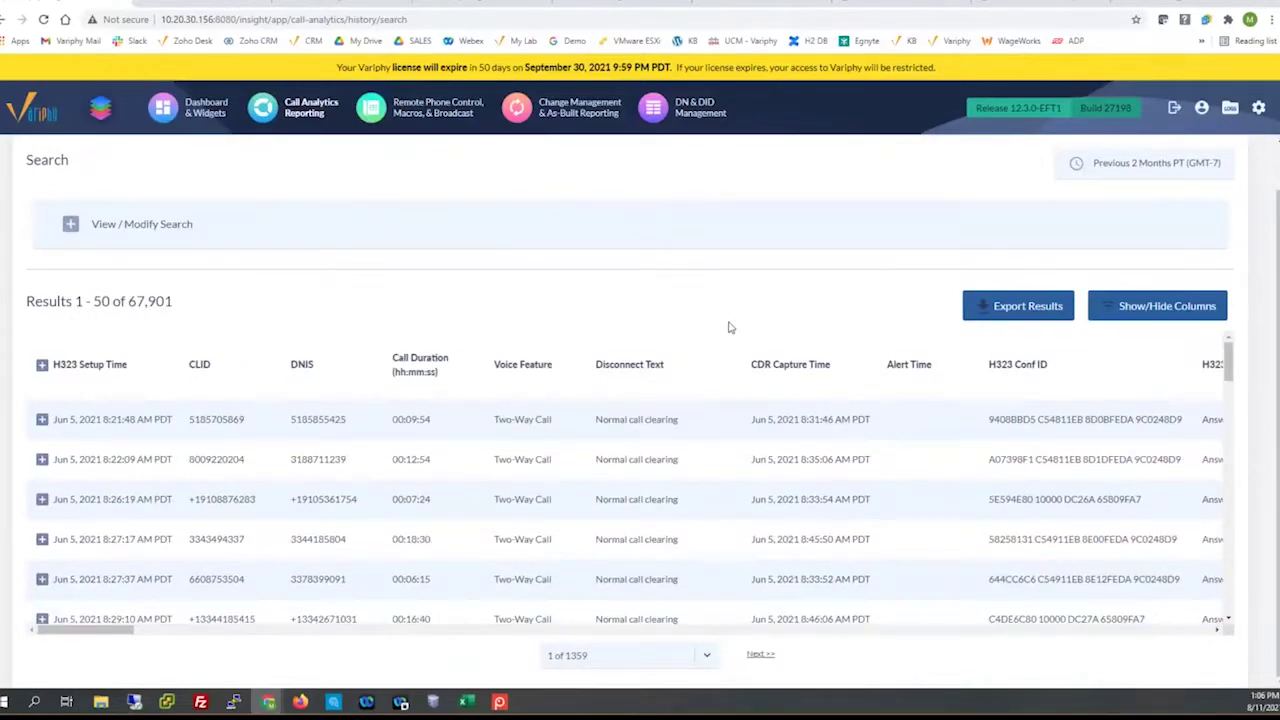
Review the selected detail column types available for the results table and close the column configuration without saving.
left_click(1153, 317)
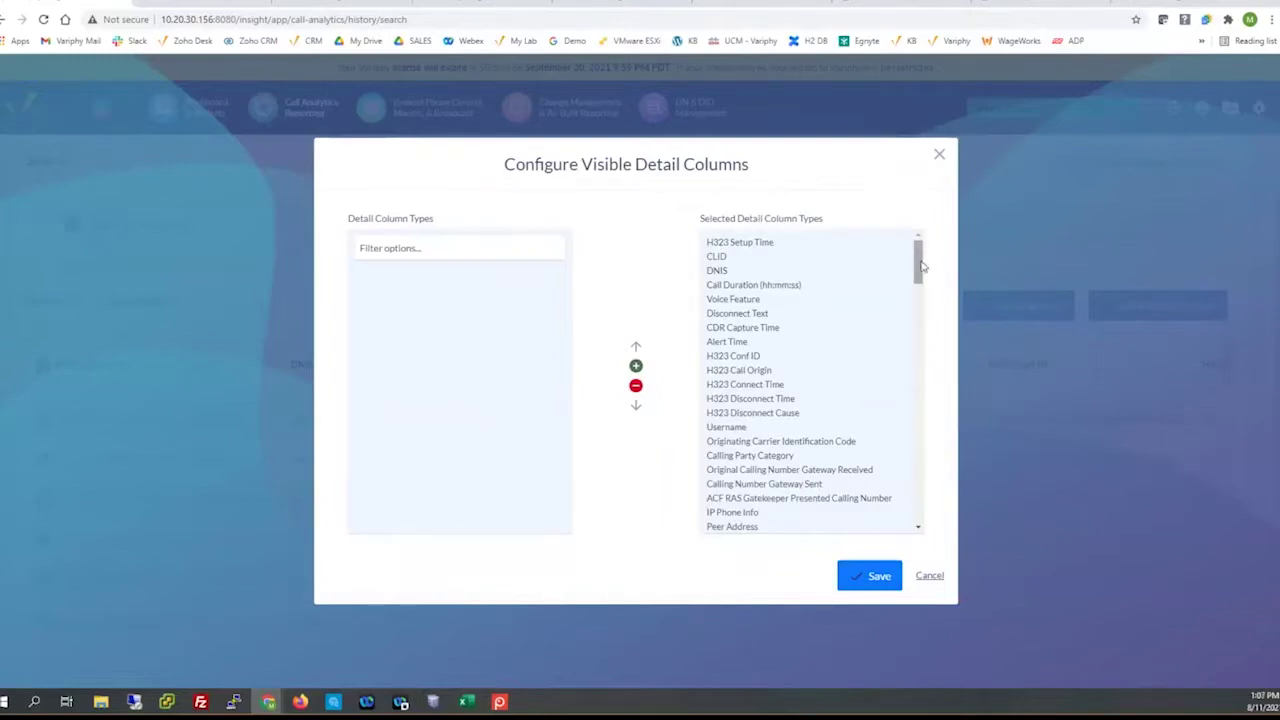
left_click_drag(922, 267, 921, 300)
left_click(808, 371)
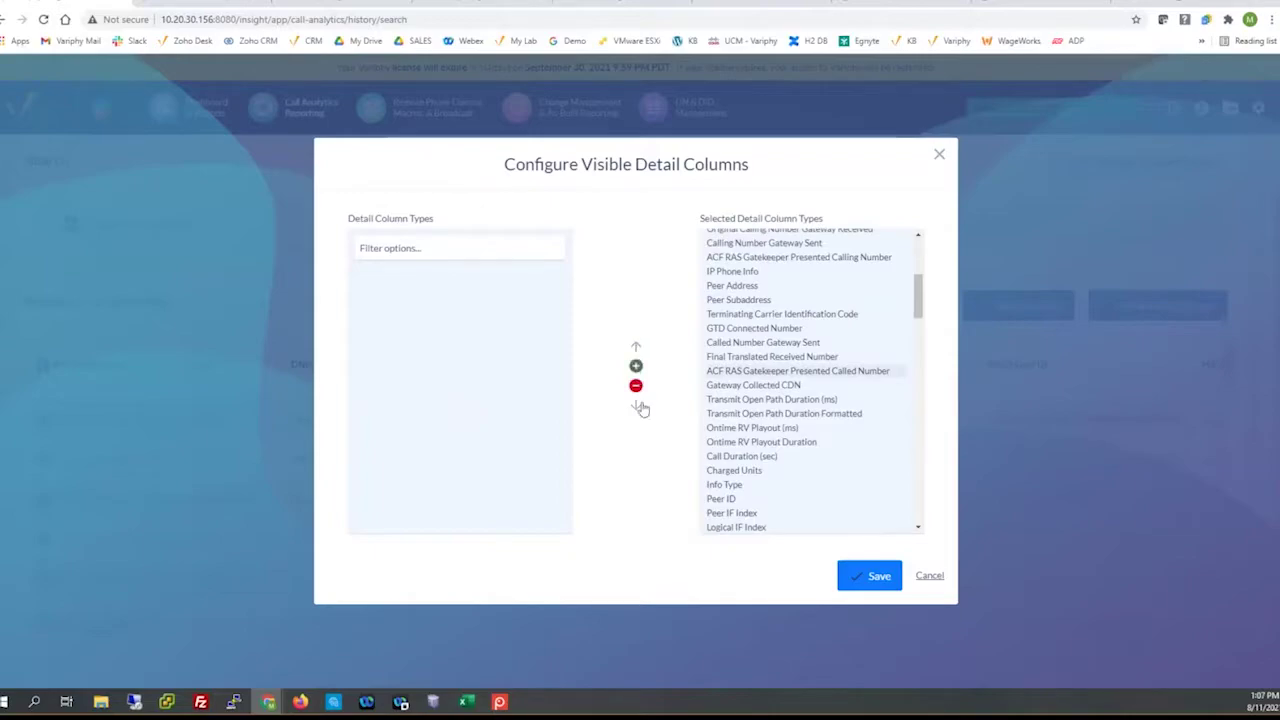
left_click(928, 578)
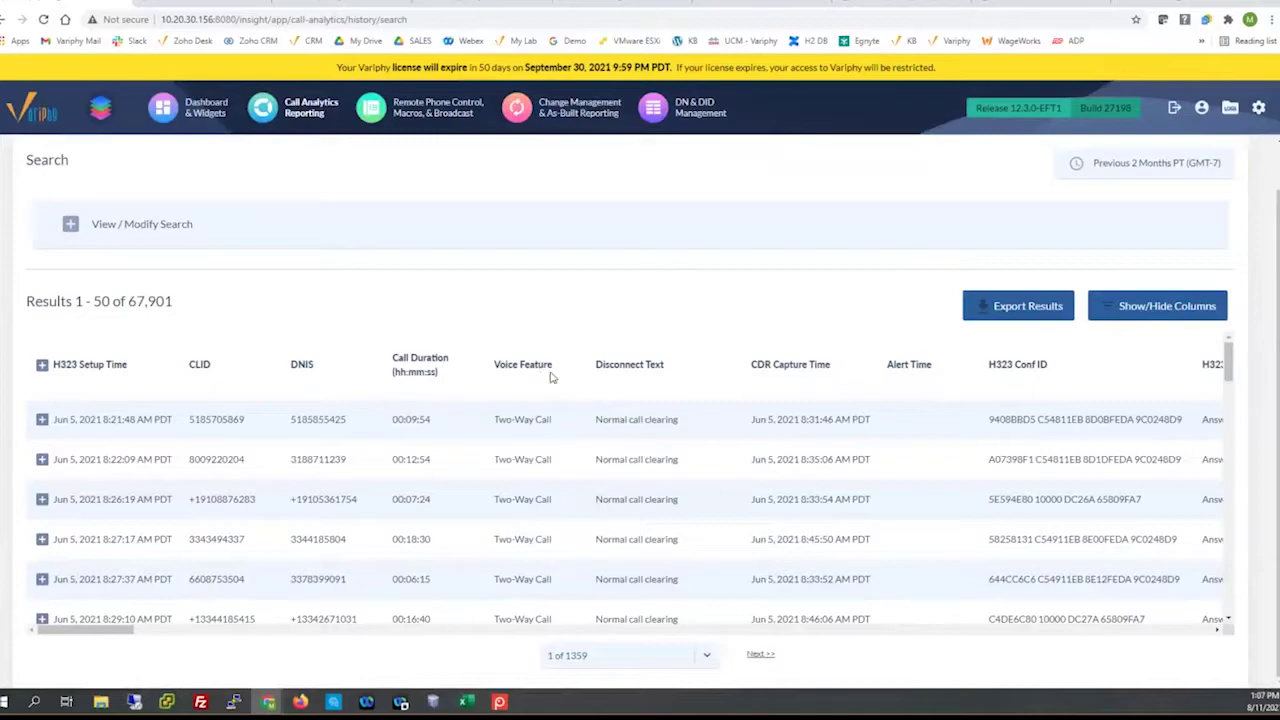
scroll(429, 291, "up", 1)
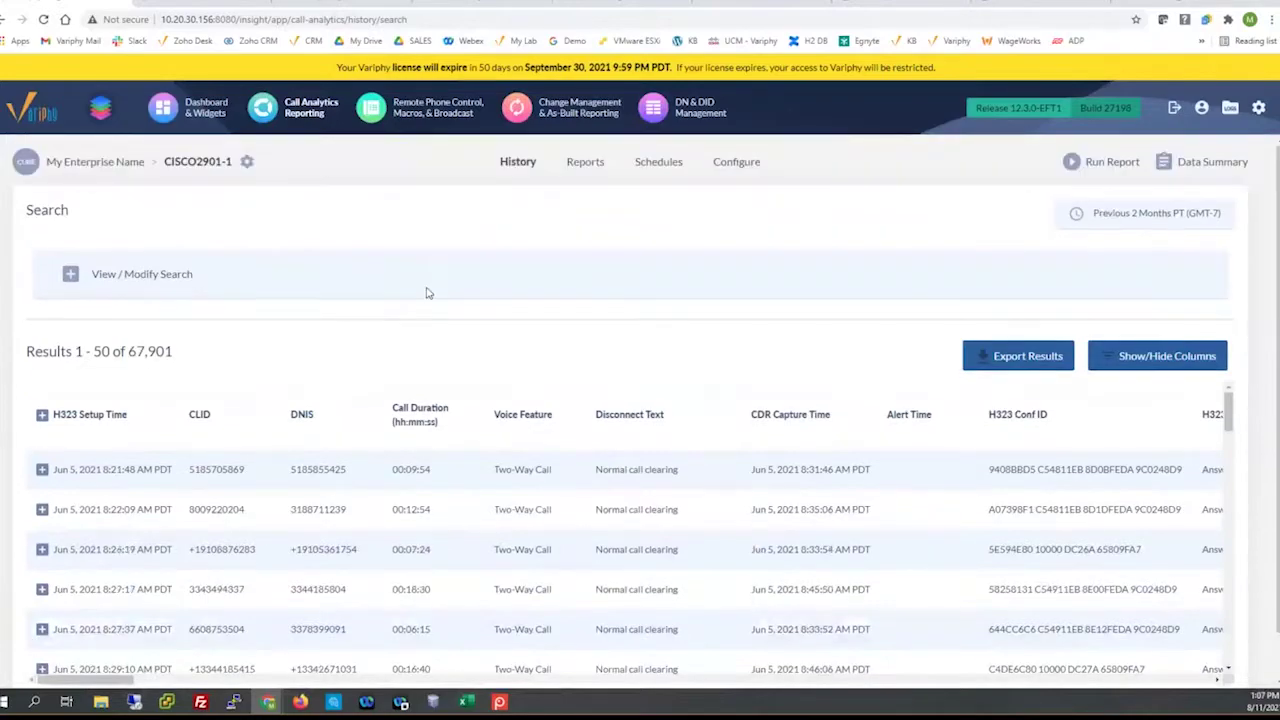
Start a new CUBE report for CISCO2901-1 and review the search criteria types available in its search sets.
left_click(583, 164)
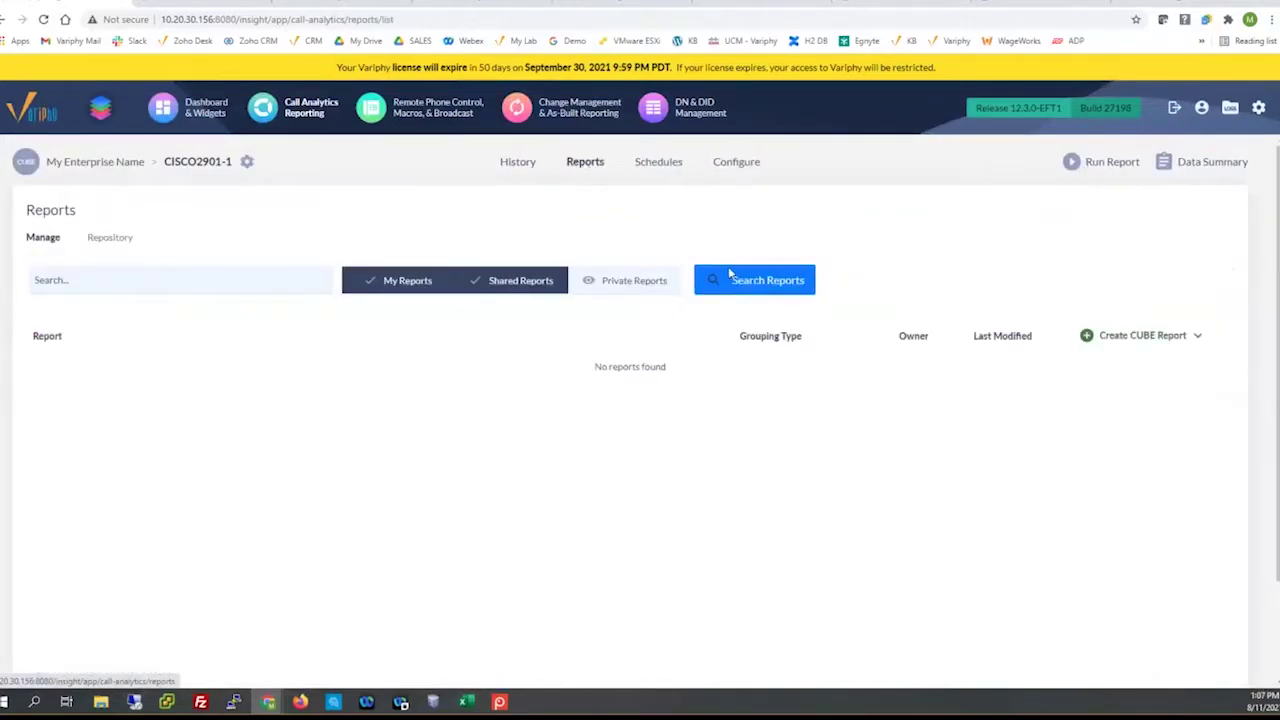
left_click(1124, 337)
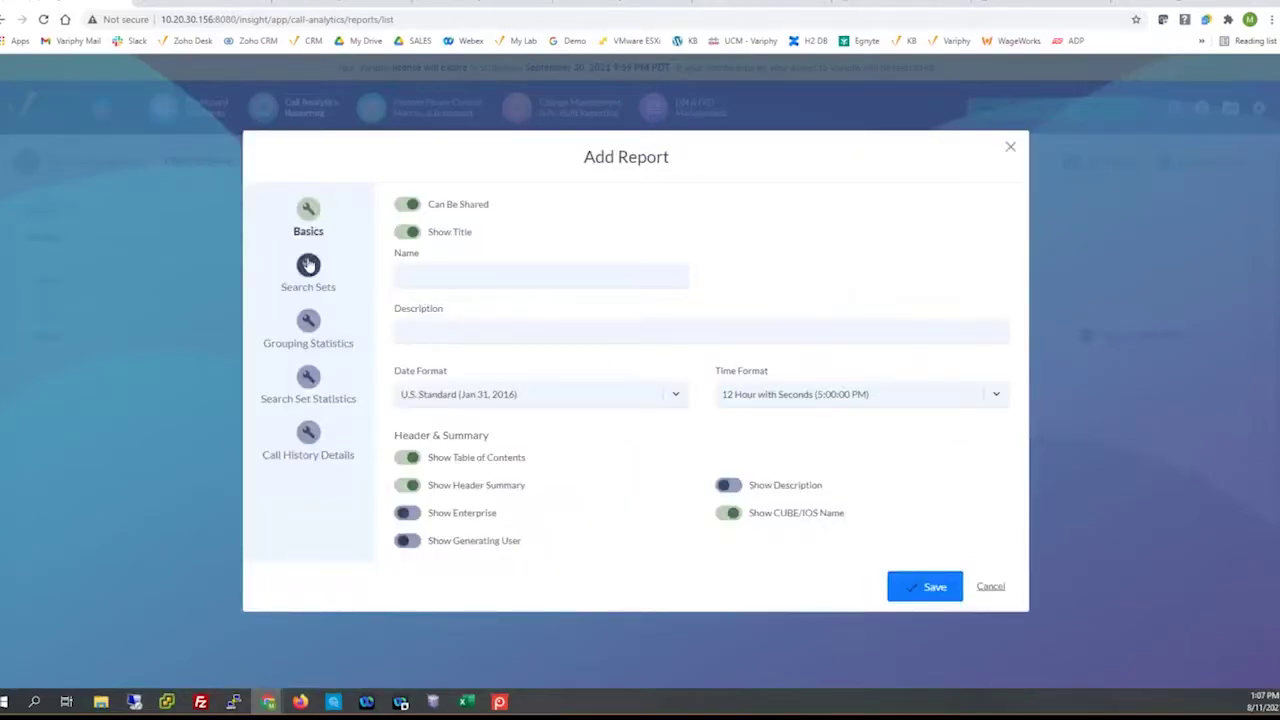
left_click(308, 265)
left_click(405, 247)
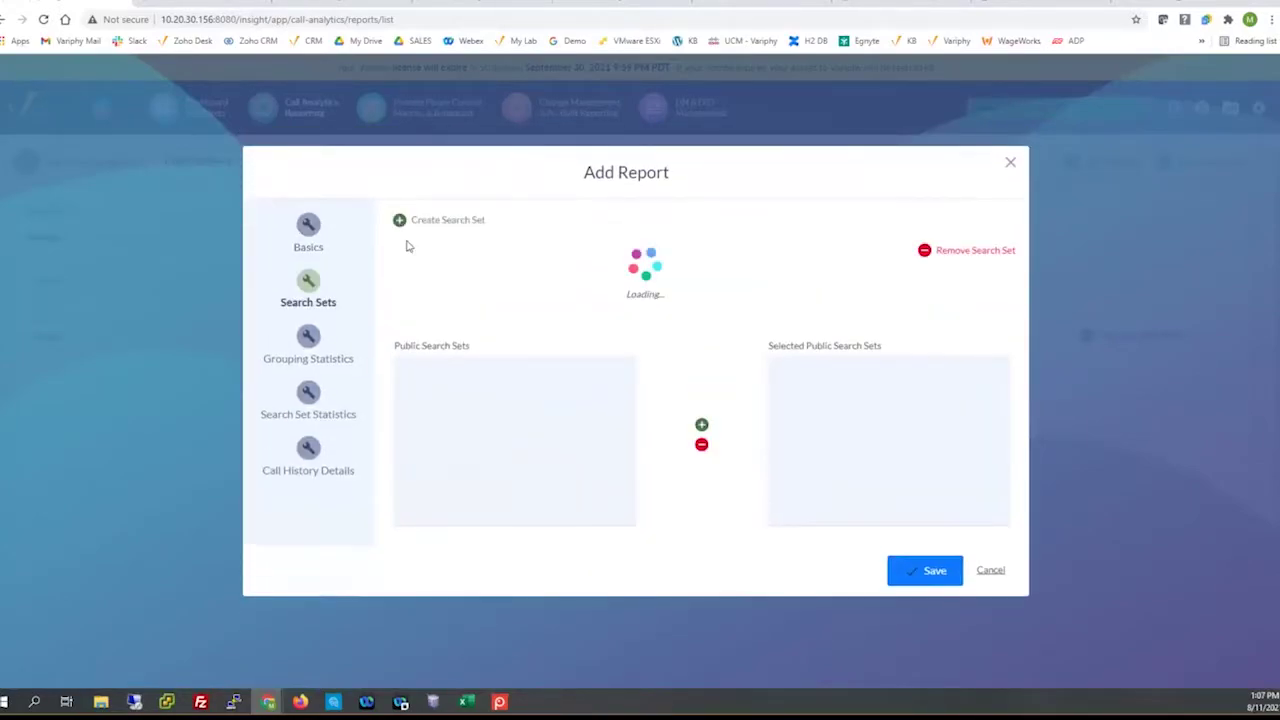
left_click(540, 364)
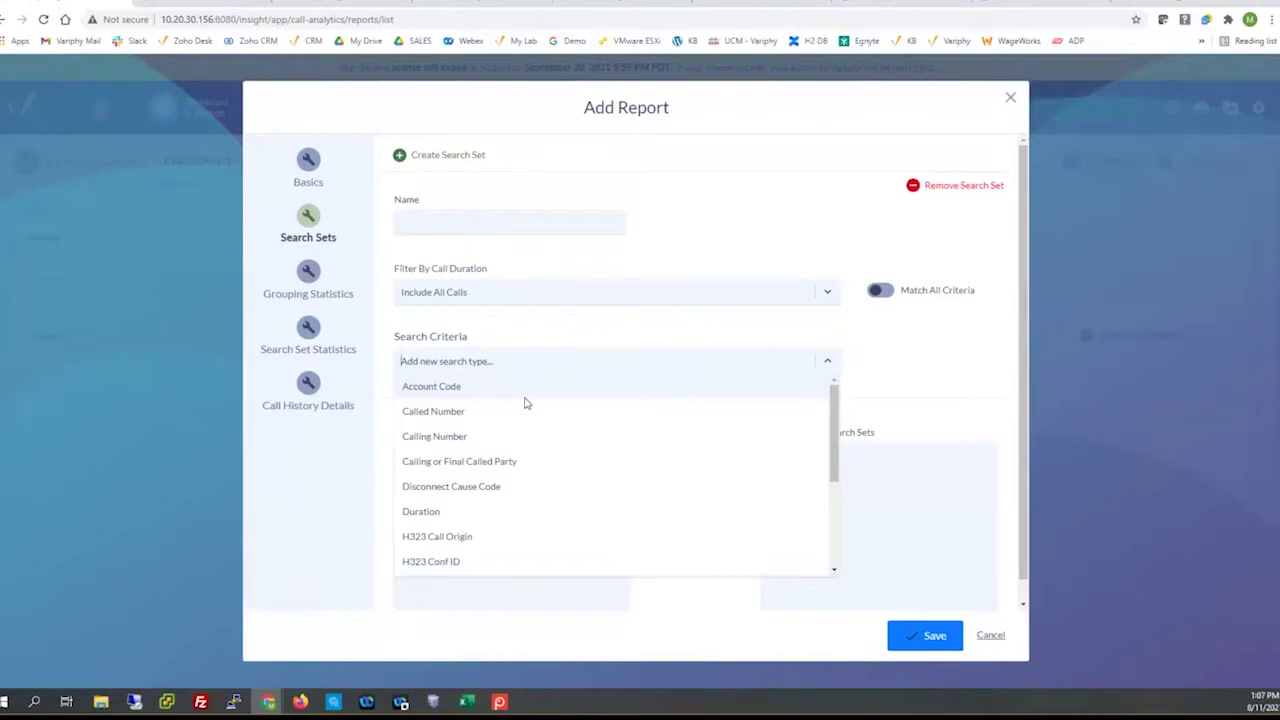
left_click(530, 322)
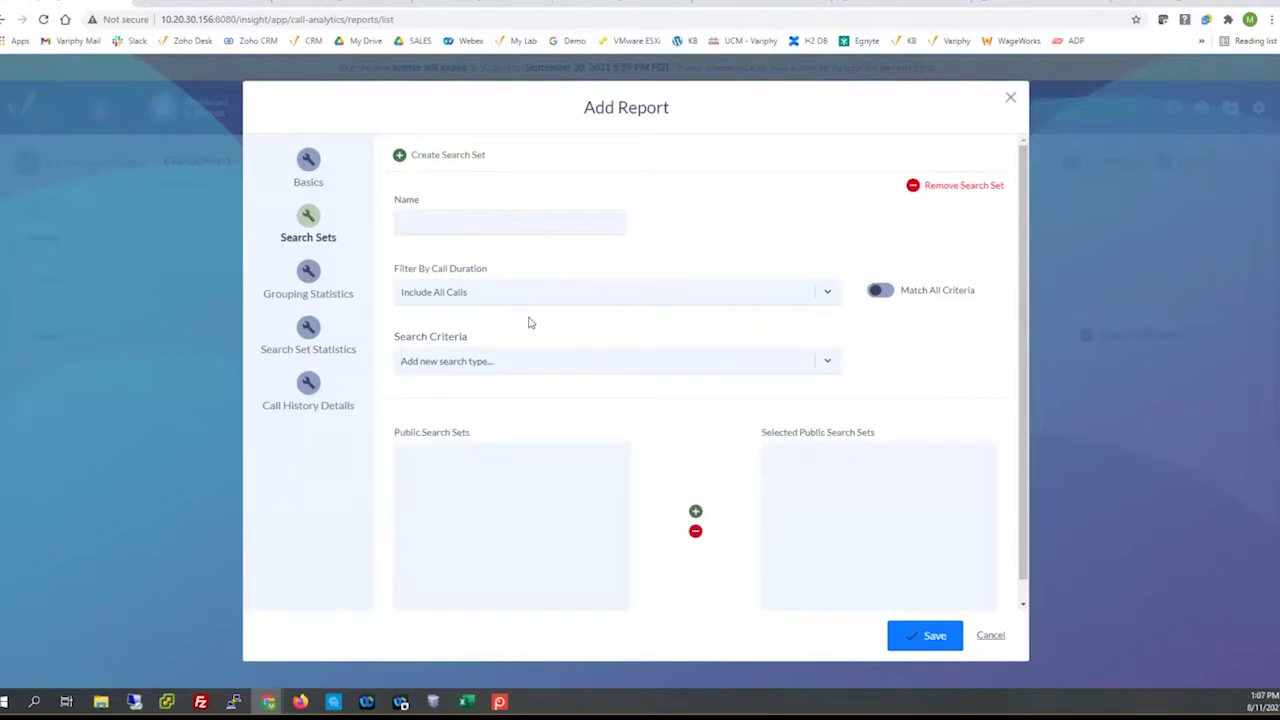
Enable data grouping in the new report and review the available primary grouping types.
left_click(327, 296)
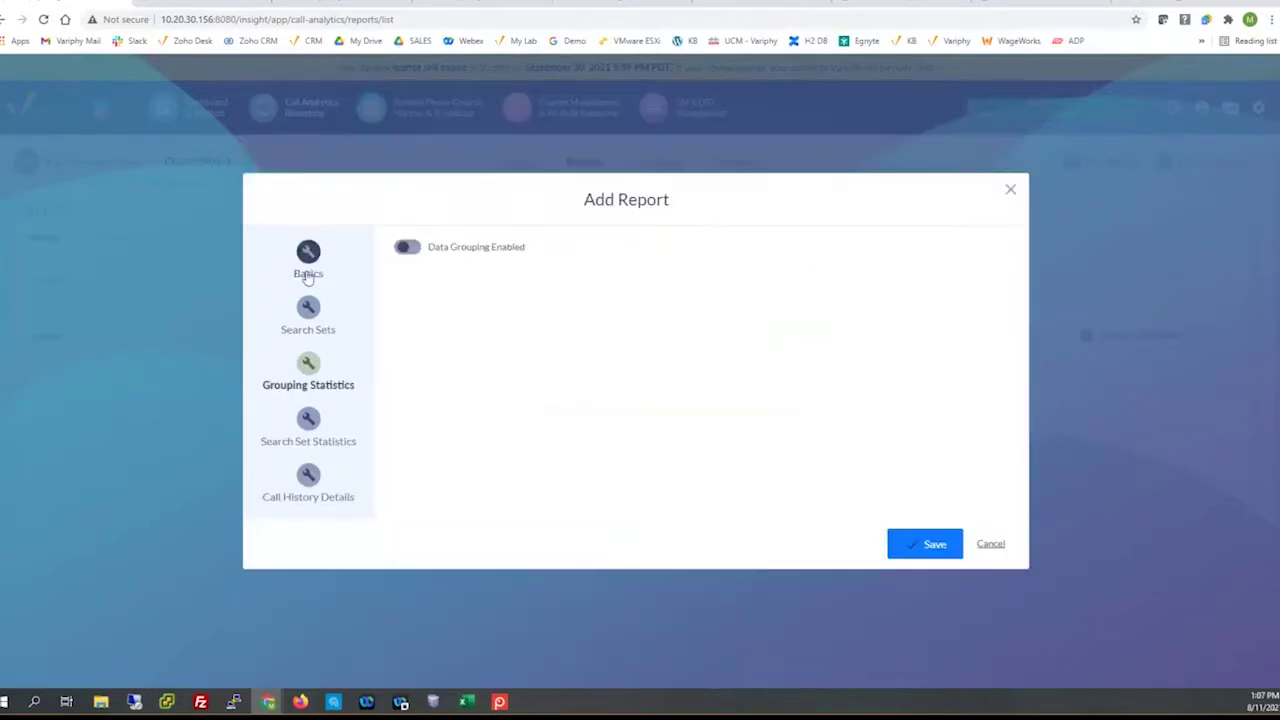
left_click(416, 249)
left_click(532, 207)
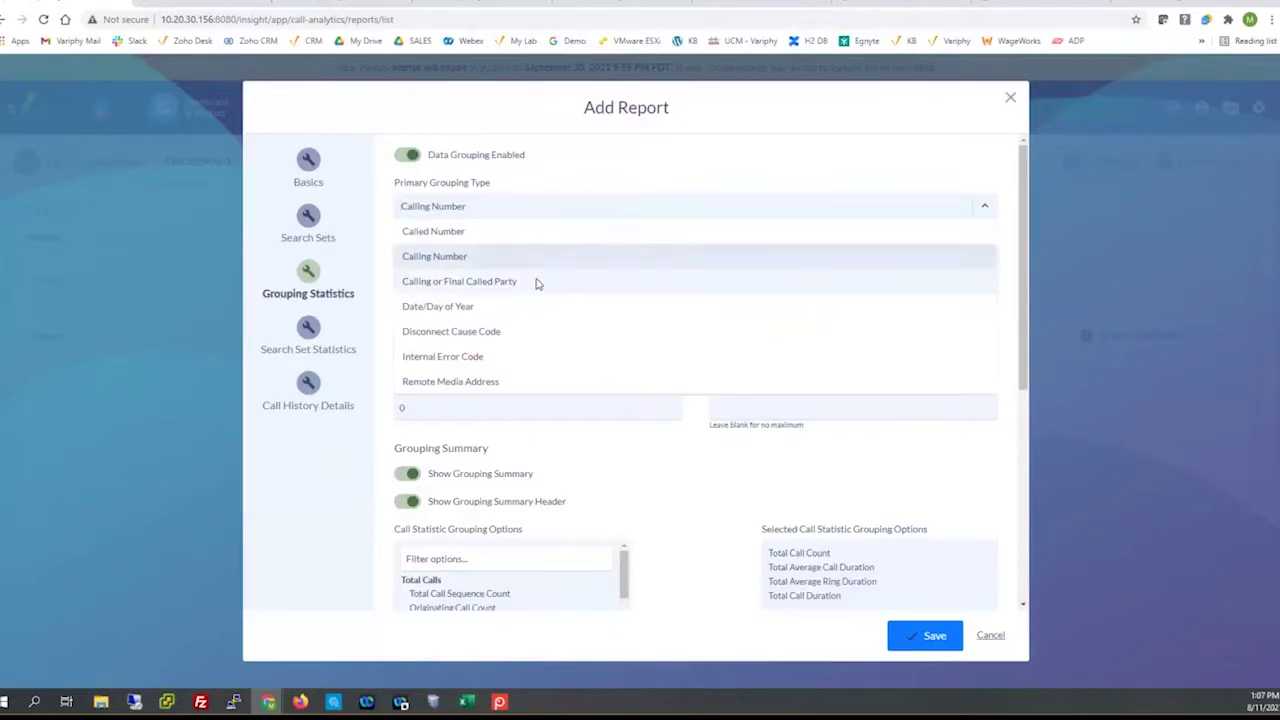
Review the report's search set statistics and call history detail options, and discard the new report.
left_click(316, 330)
left_click(316, 330)
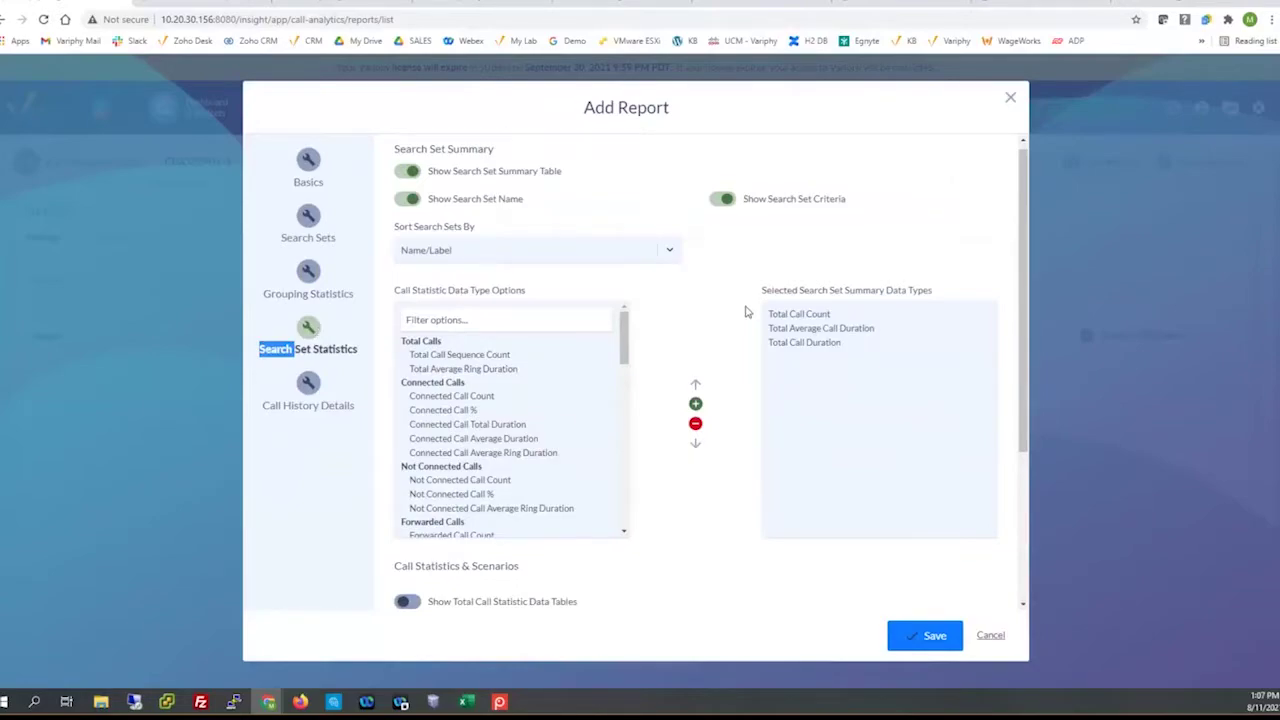
scroll(745, 312, "down", 2)
left_click_drag(432, 398, 560, 457)
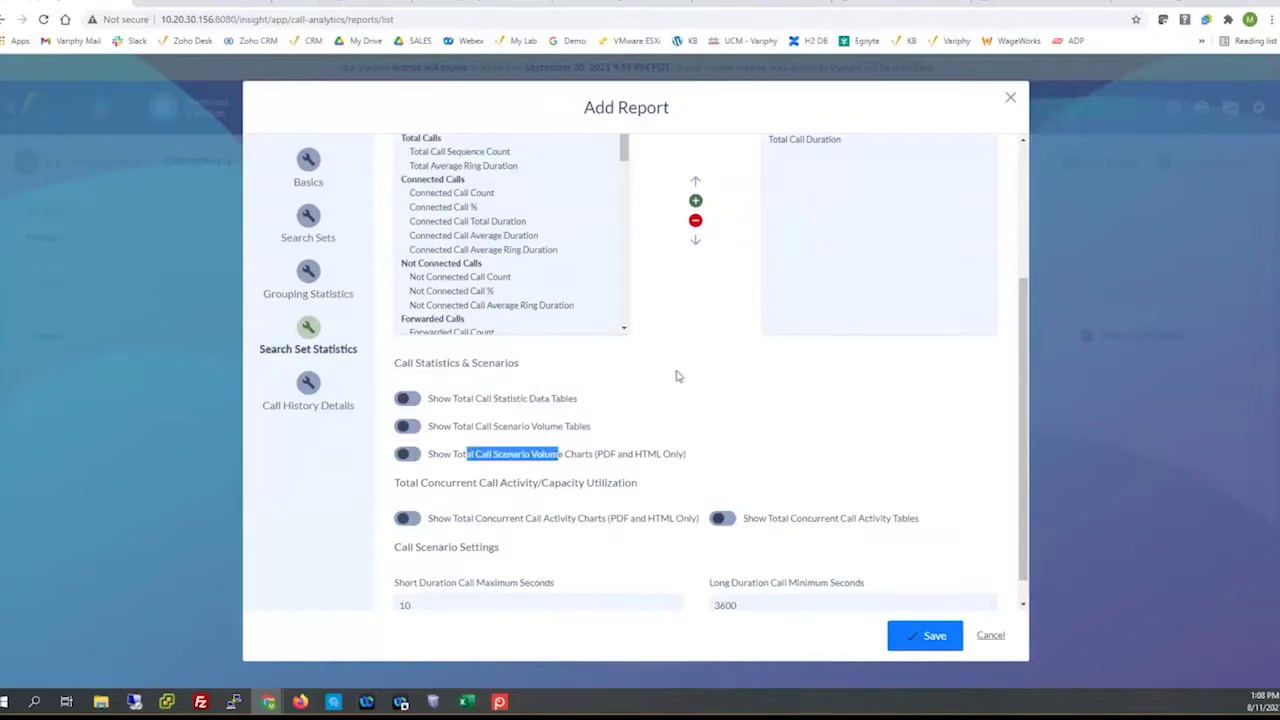
left_click(314, 378)
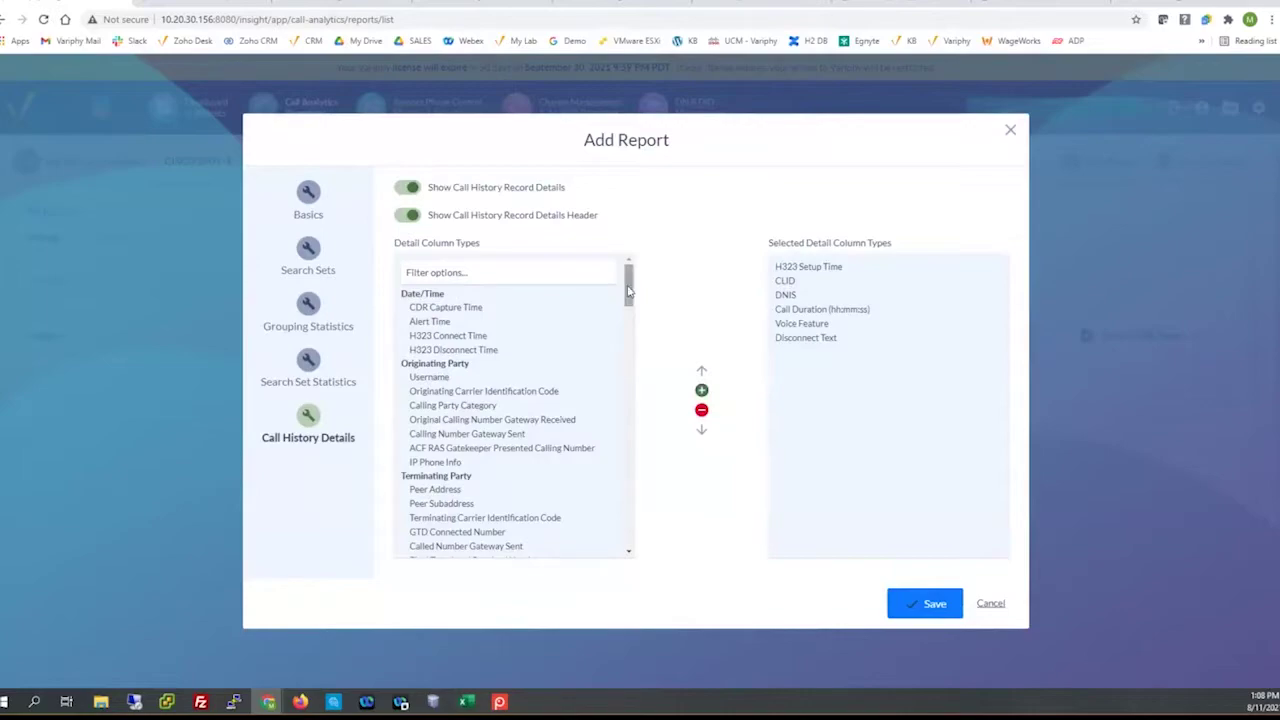
left_click(989, 604)
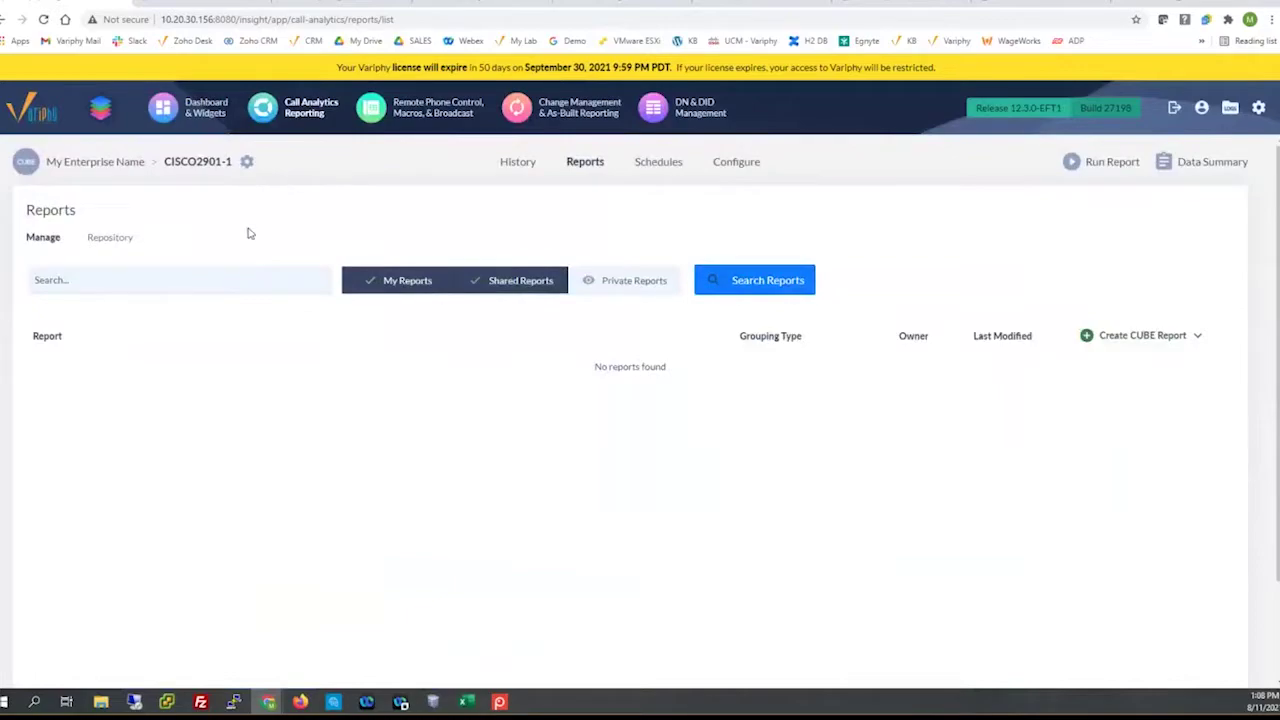
Open the CUBE dashboard, hide the 06/07/21 series in the capacity utilization line chart, and review the hourly bar chart.
left_click(174, 114)
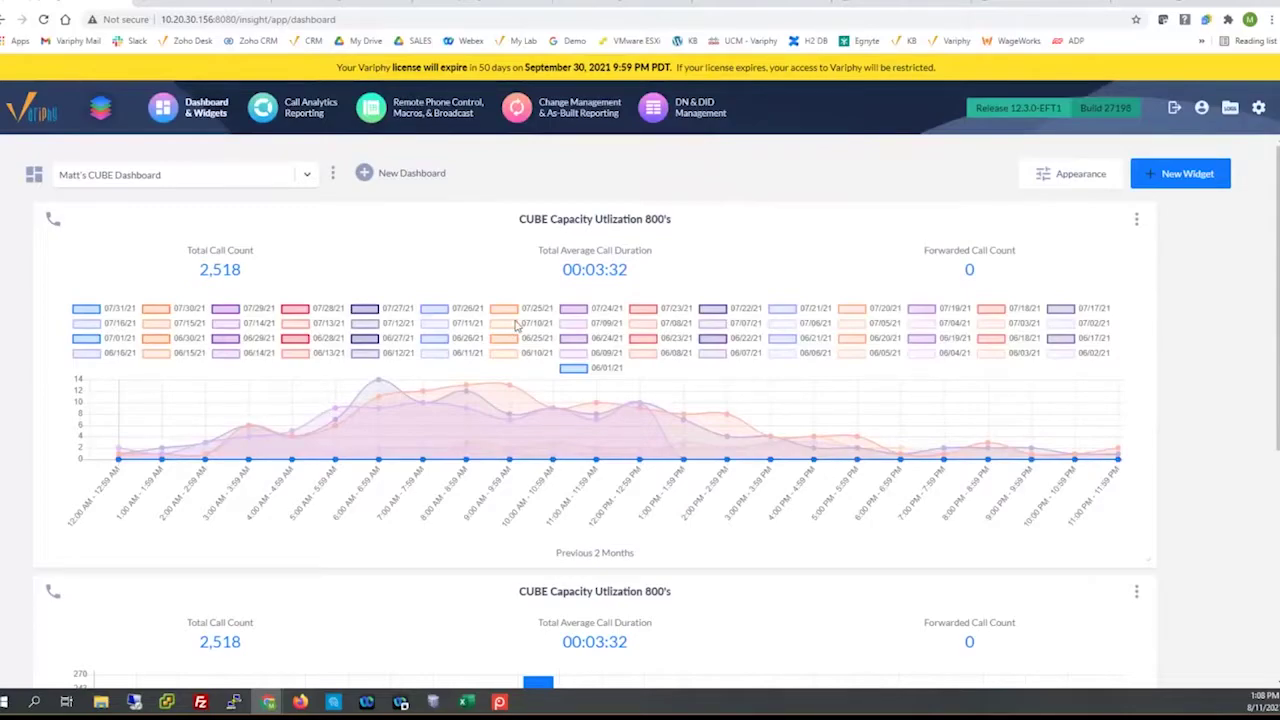
mouse_move(380, 386)
left_click(711, 358)
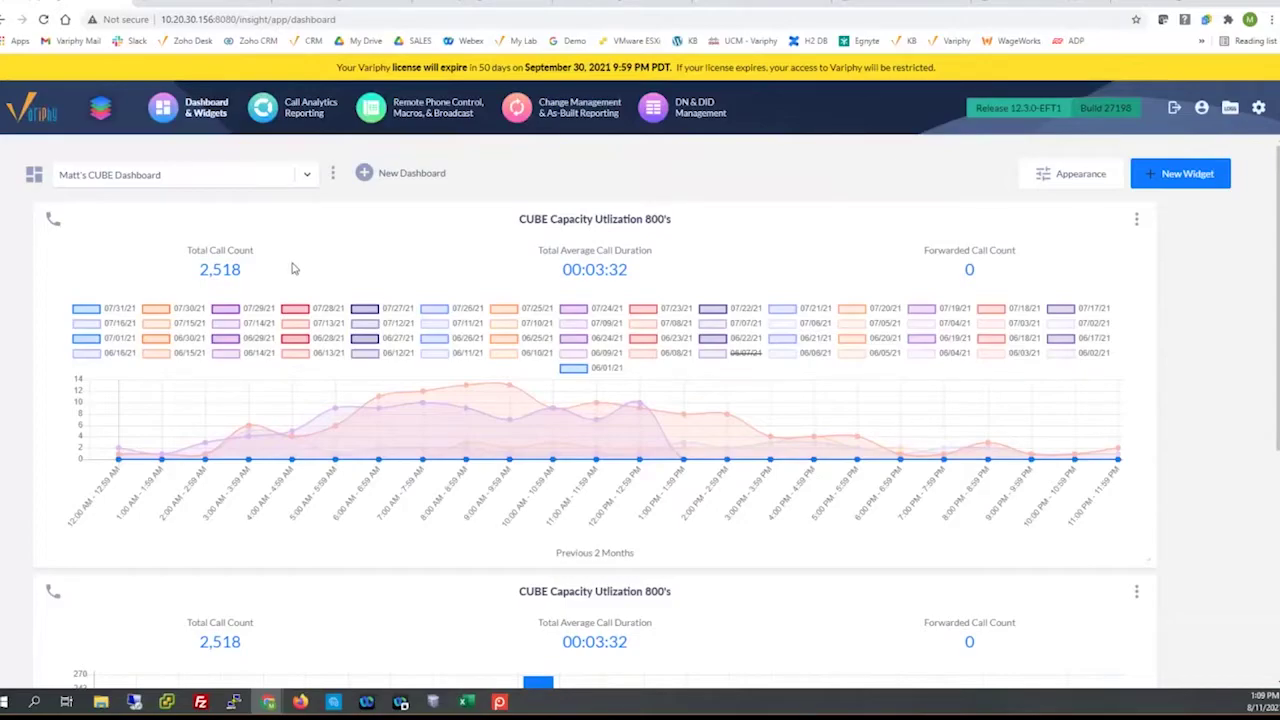
scroll(468, 400, "down", 3)
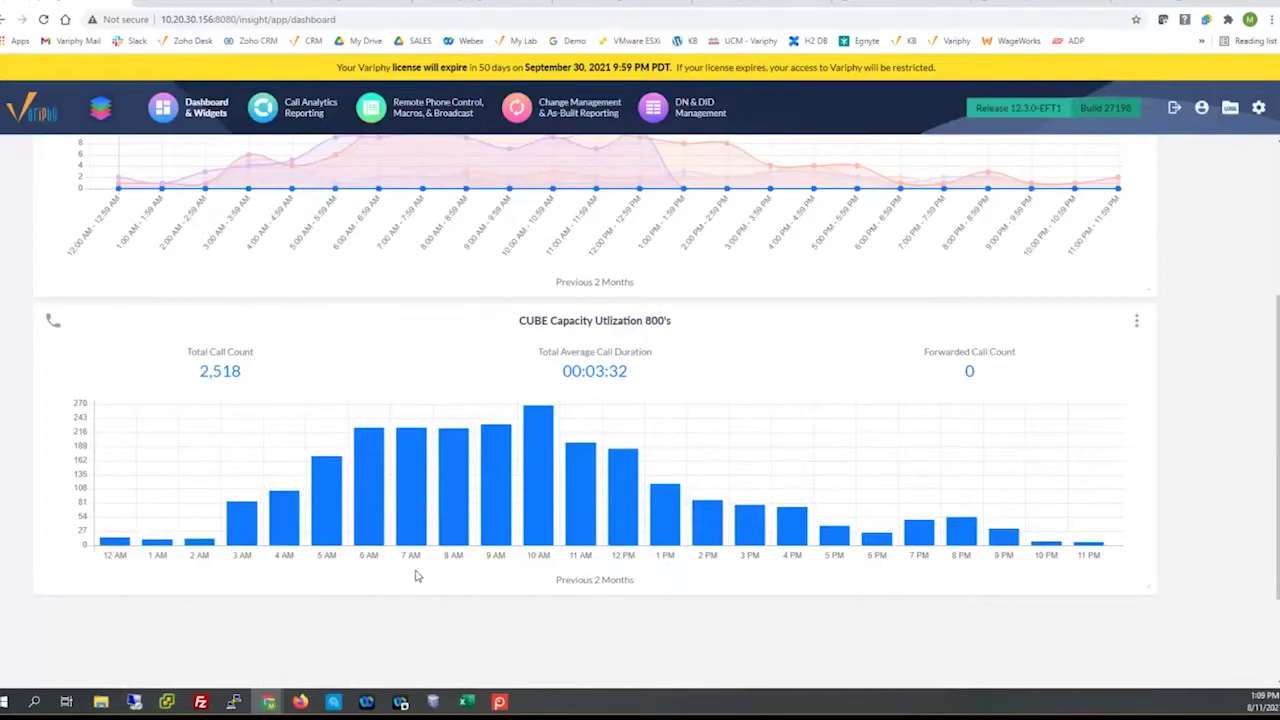
scroll(417, 576, "up", 3)
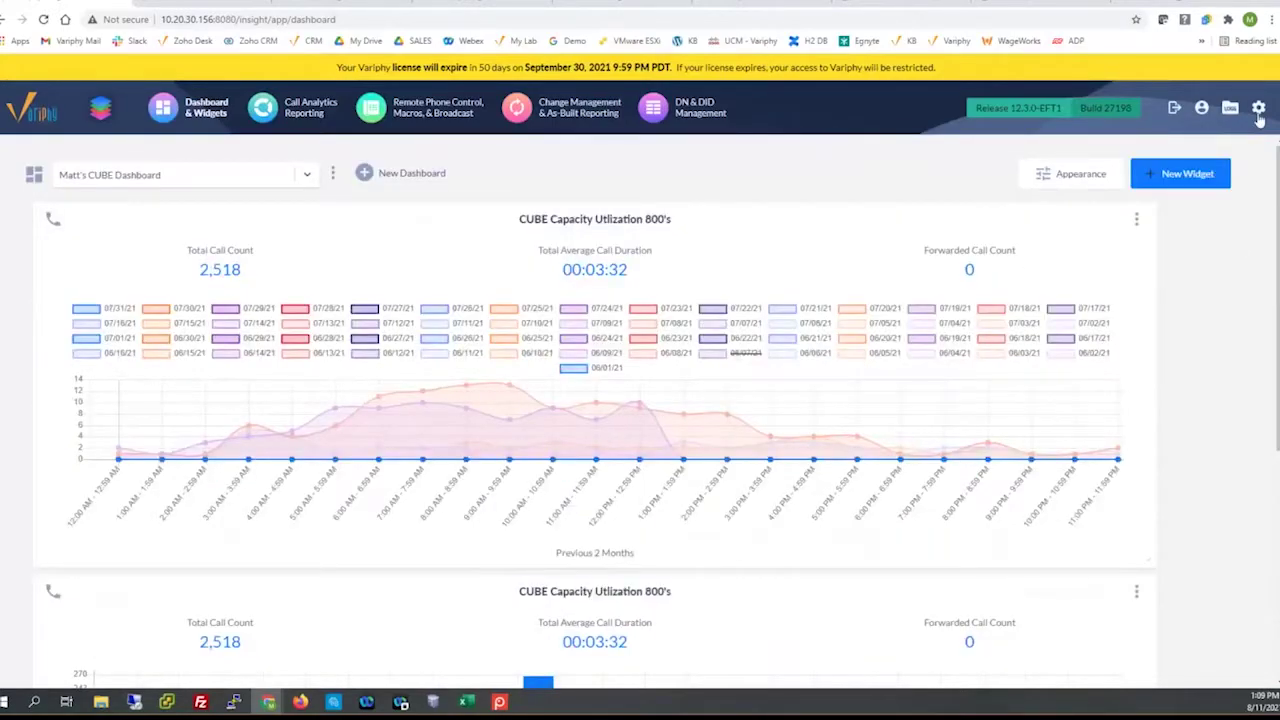
Open the CISCO2901-1 system for editing in the CUBE/IOS cluster setup.
left_click(1259, 113)
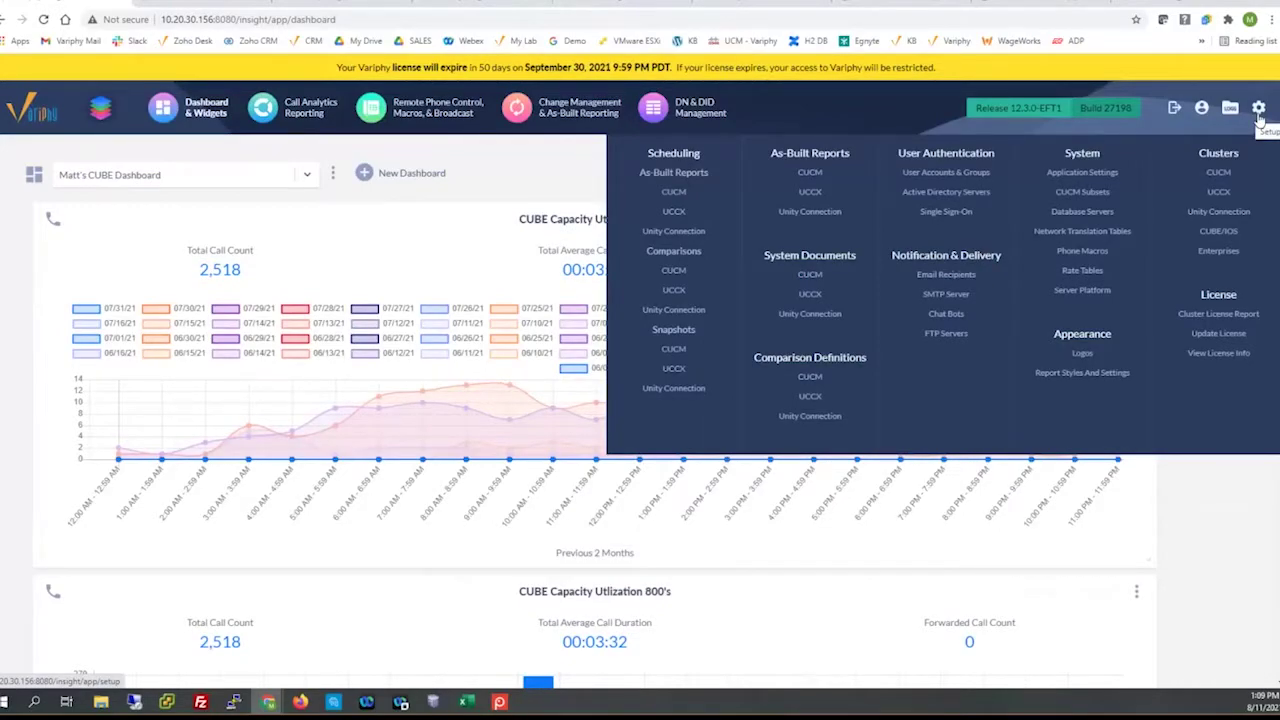
left_click(1235, 237)
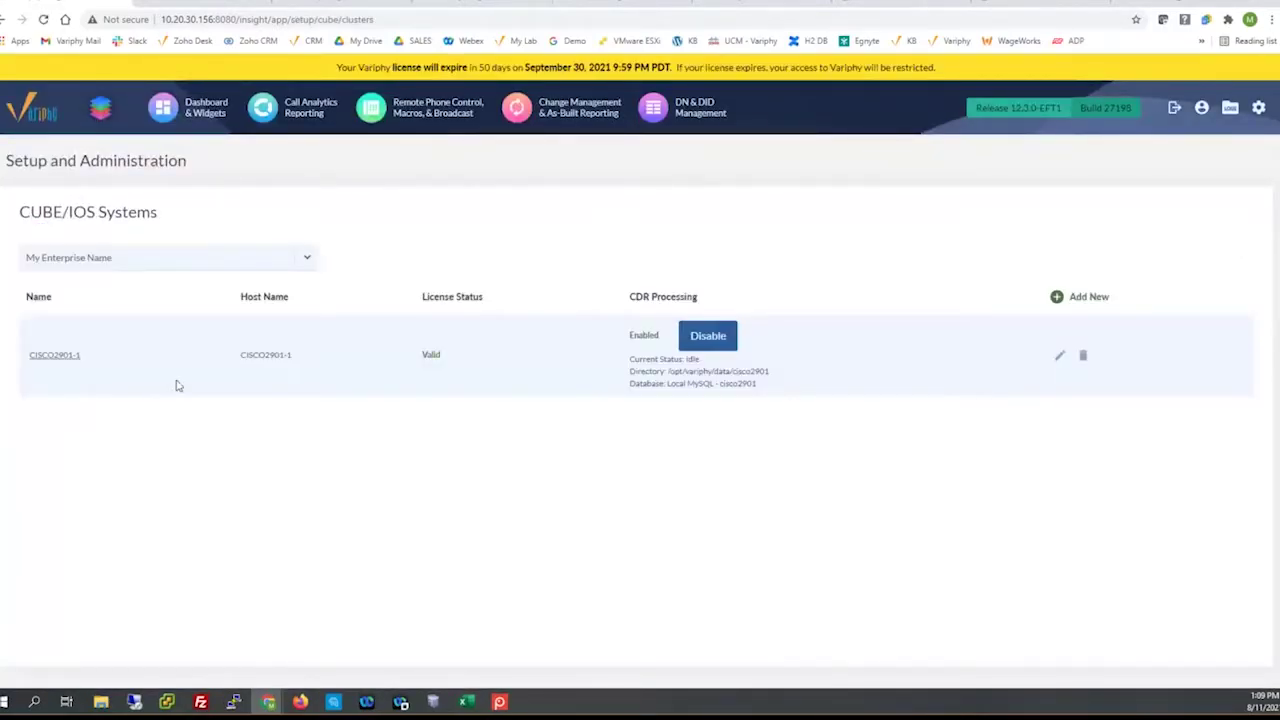
left_click(62, 358)
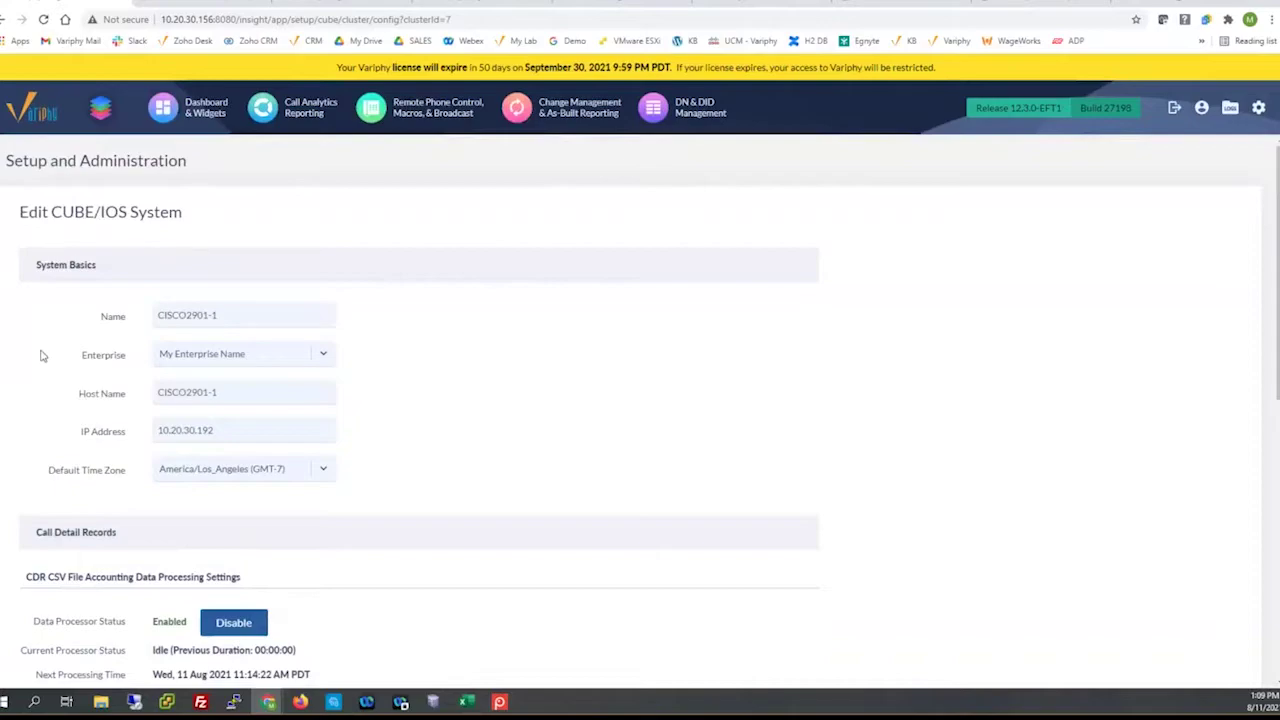
Review the system's CDR file processing, database and purge settings, and leave the configuration without saving.
scroll(42, 355, "down", 2)
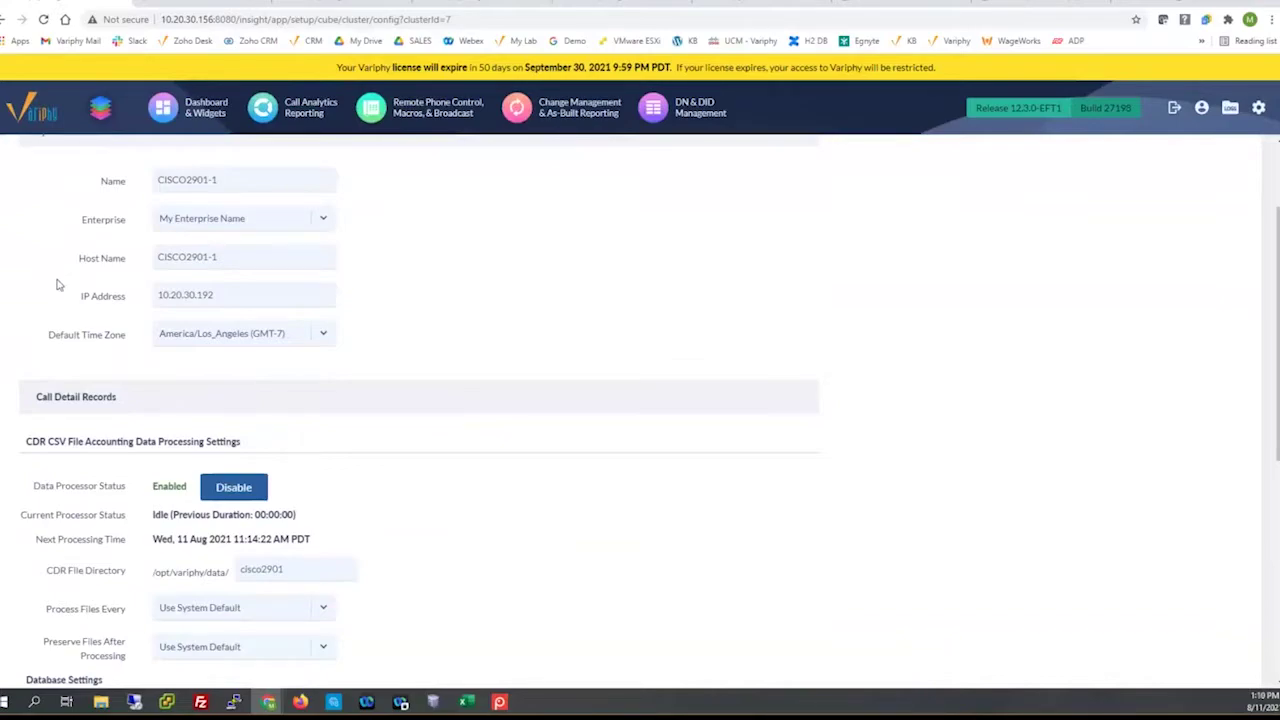
scroll(57, 285, "down", 2)
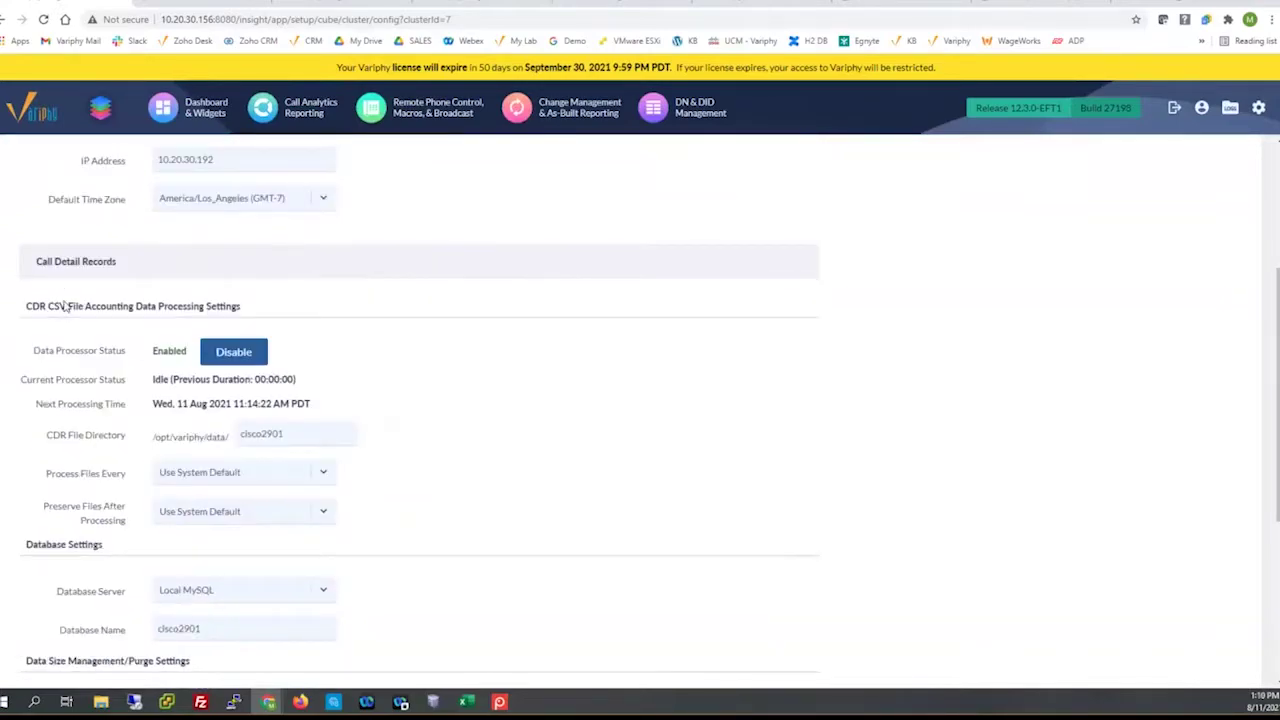
left_click_drag(65, 306, 120, 306)
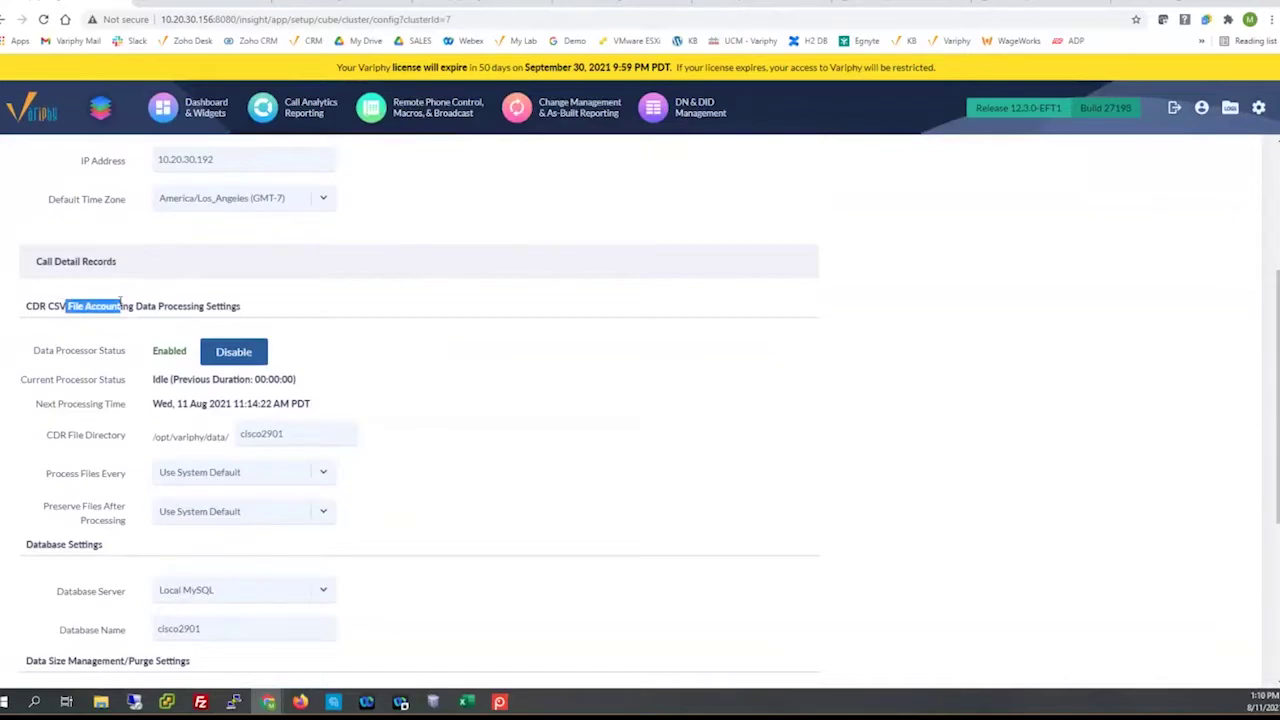
scroll(538, 376, "down", 3)
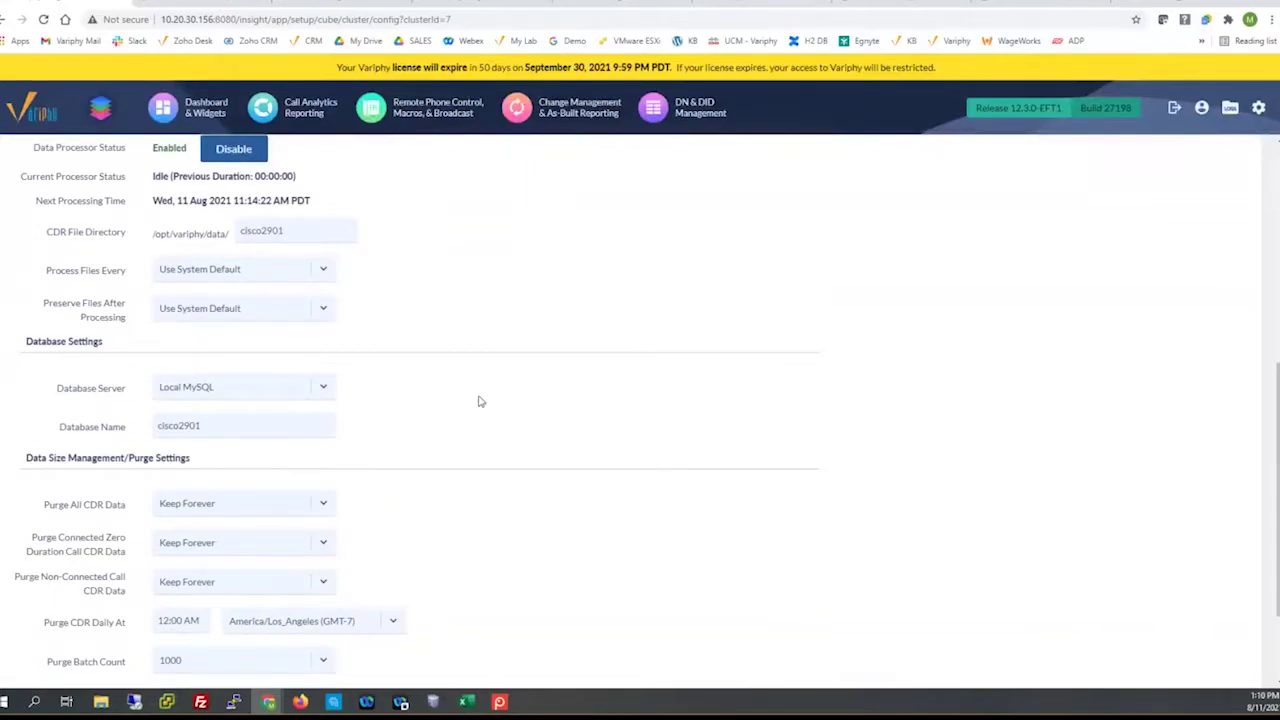
scroll(479, 401, "down", 2)
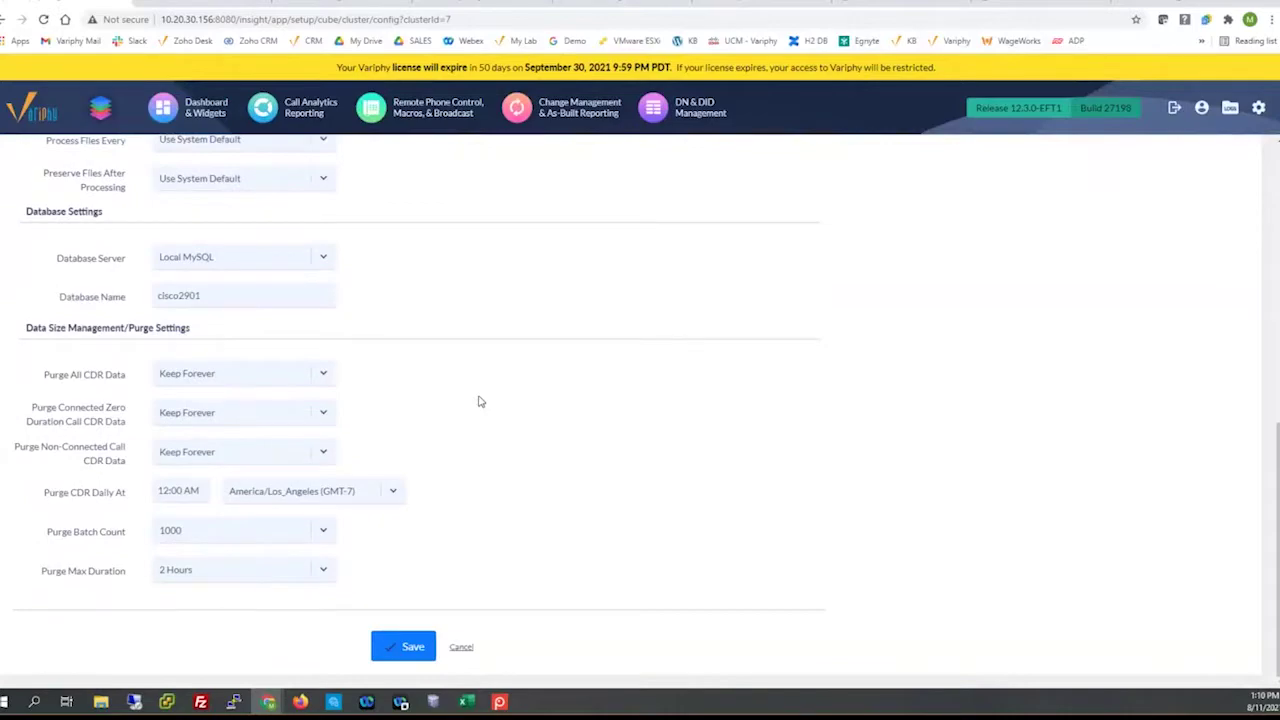
left_click(461, 650)
Return to the Variphy website's Cisco CUBE Reporting page and open the list of upcoming webinars.
left_click(218, 3)
scroll(492, 182, "up", 5)
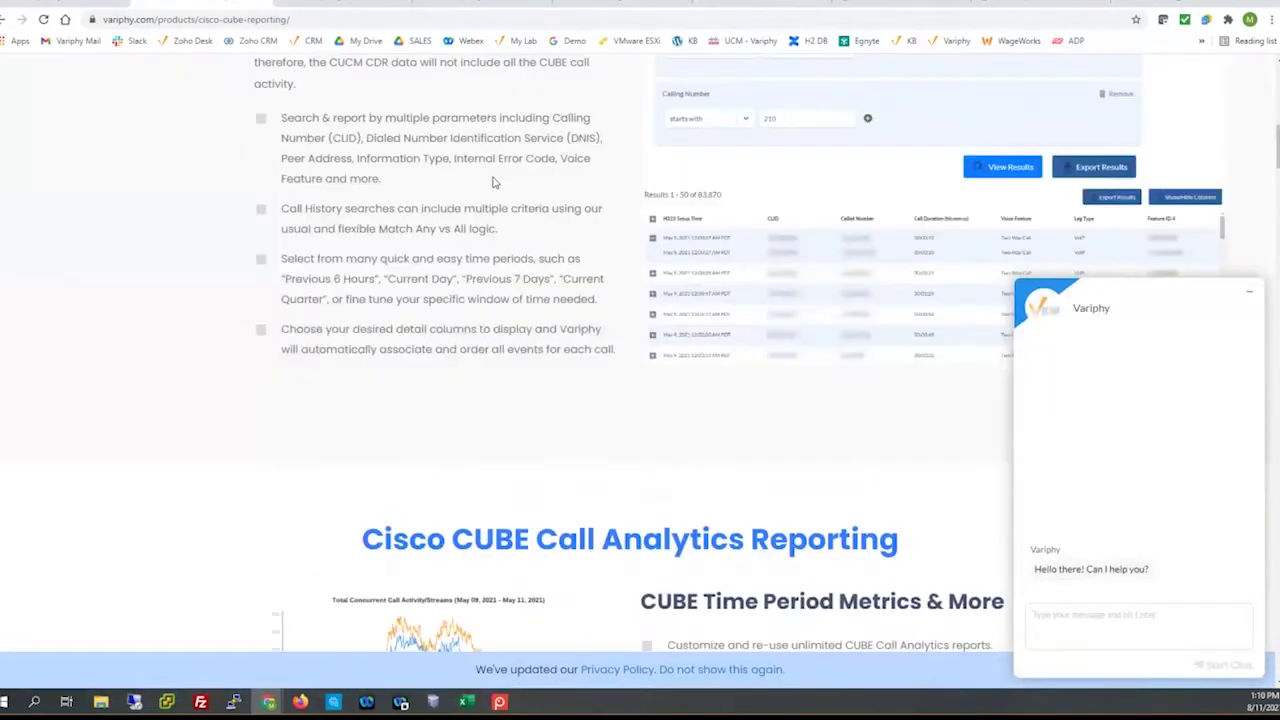
scroll(492, 182, "up", 10)
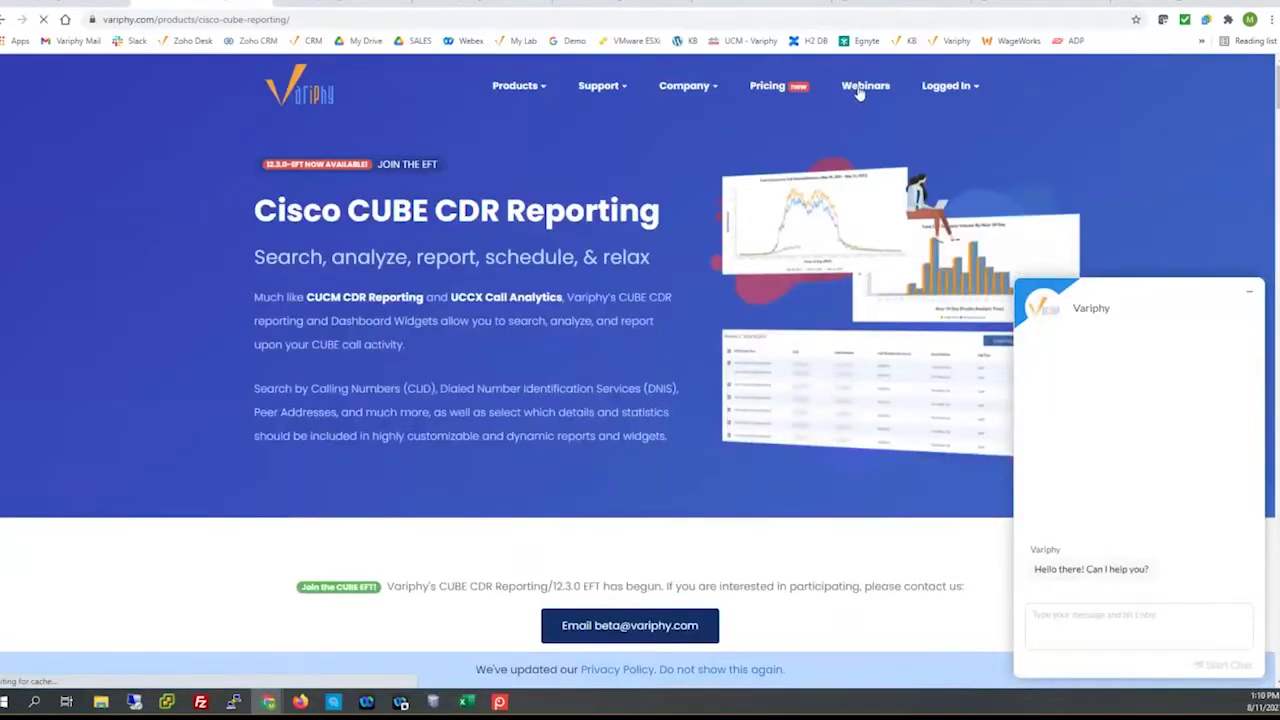
left_click(860, 89)
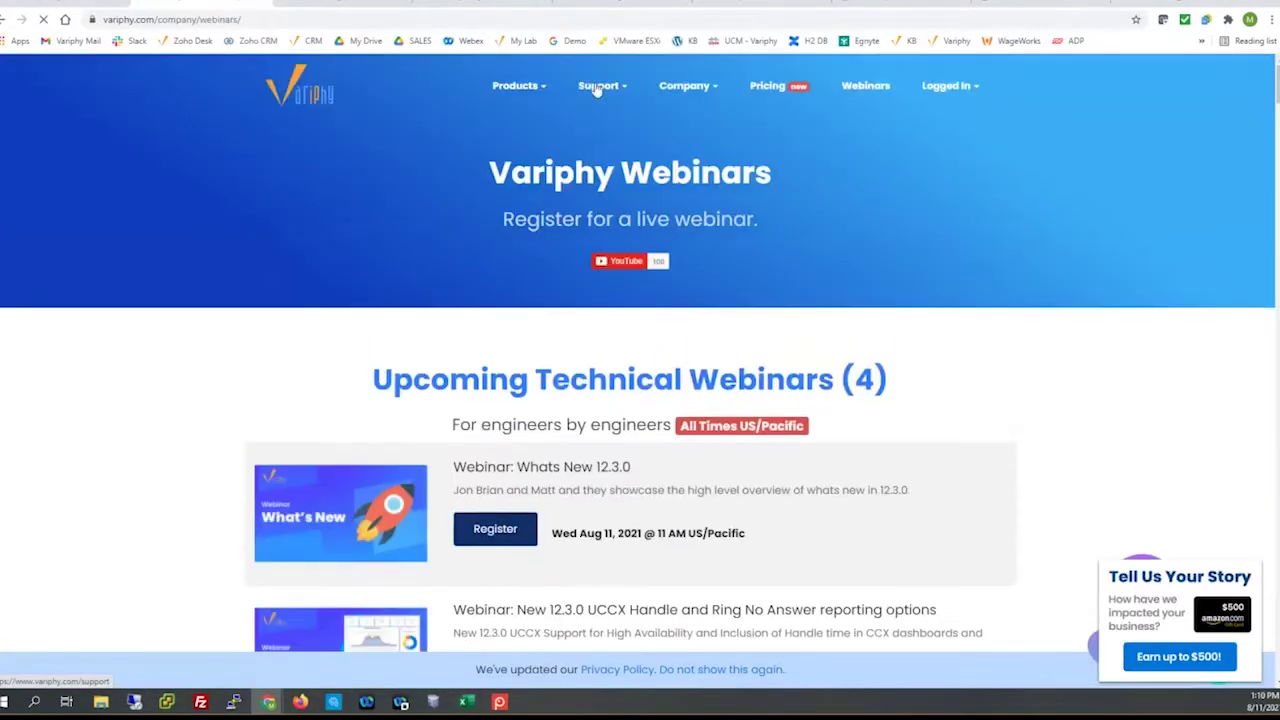
Open the Variphy knowledge base, search for "cube", and open the CUBE Analytics Setup and Configuration article.
mouse_move(598, 86)
left_click(600, 140)
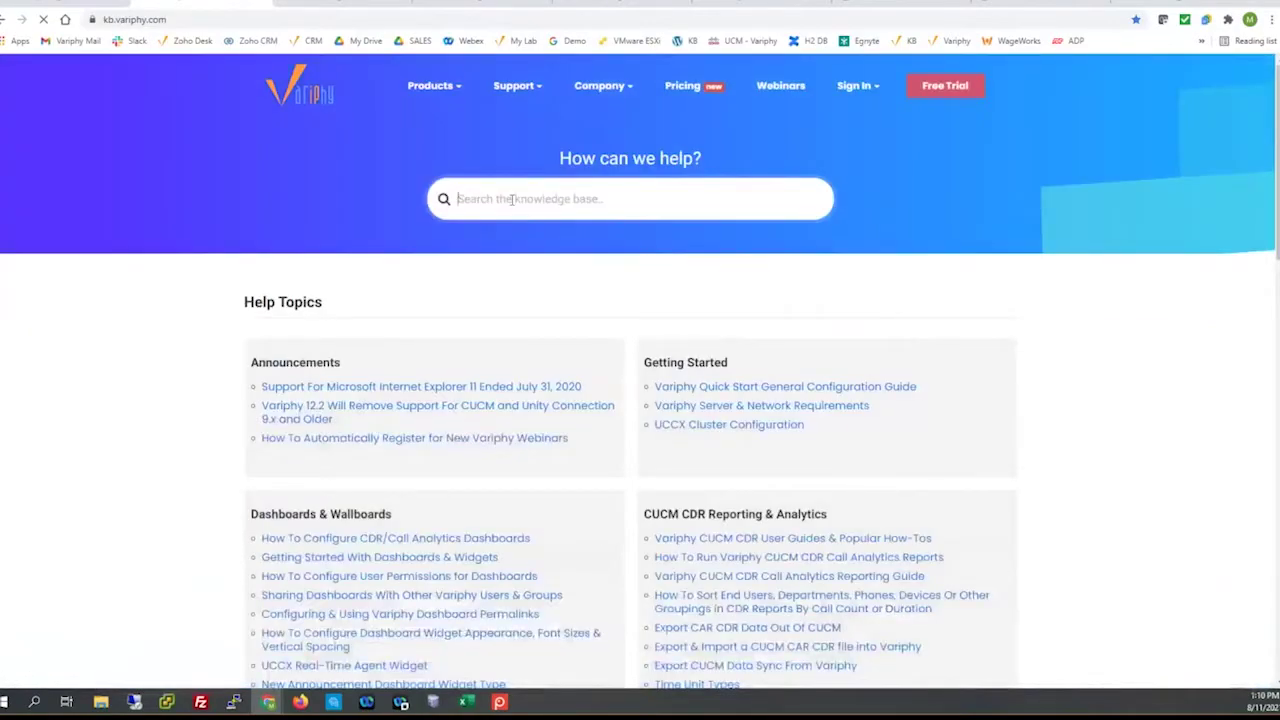
type("cube")
key("Return")
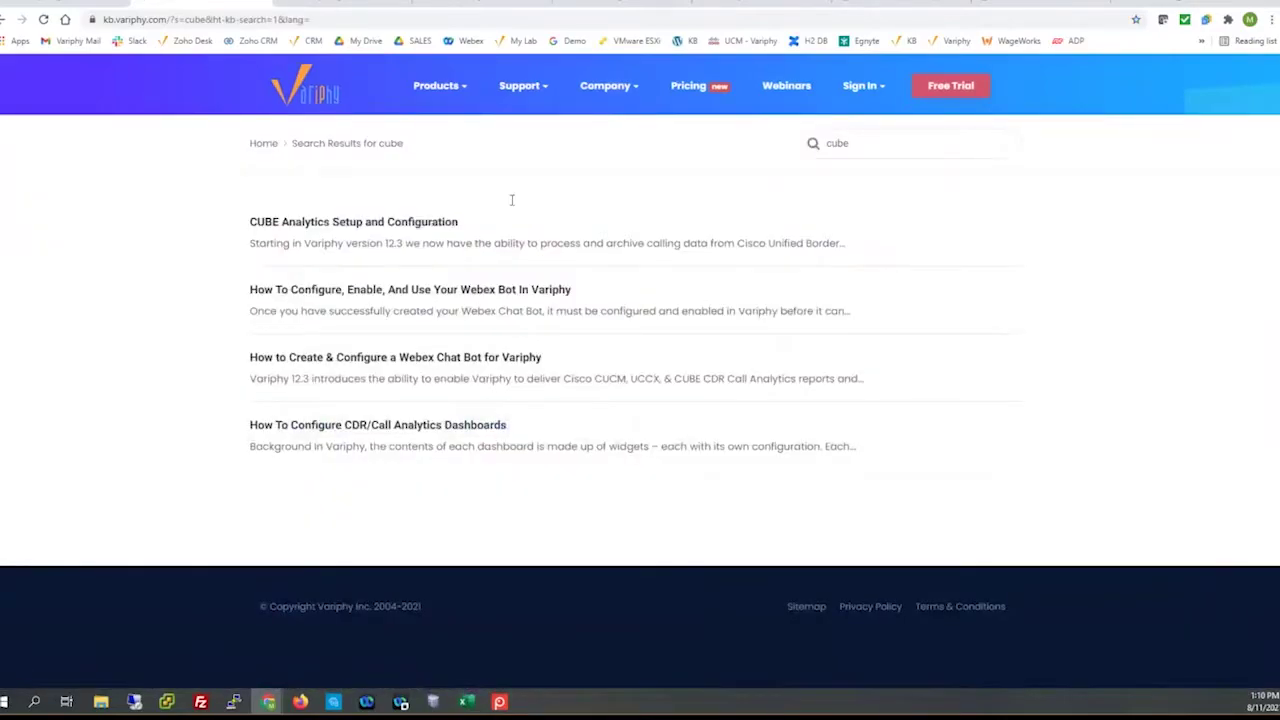
left_click(337, 226)
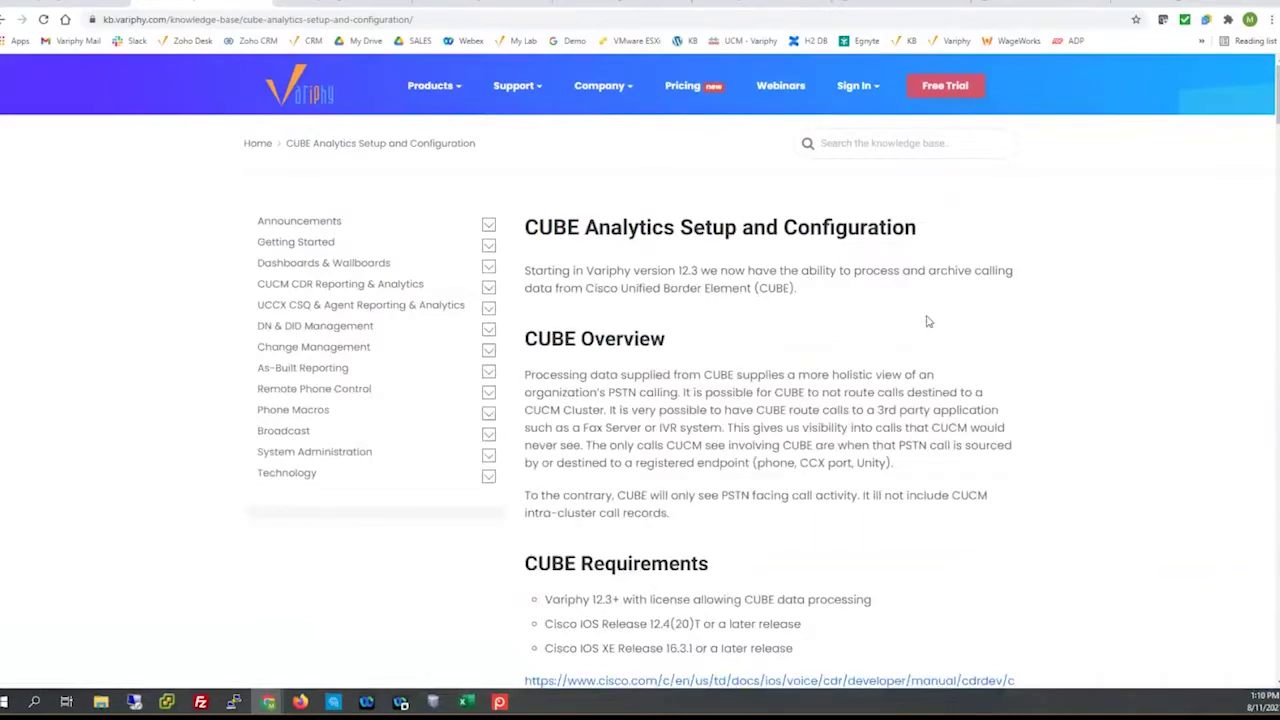
Review the article's CUBE requirements, server sizing tables, and section on enabling FTP on the Variphy OVA.
scroll(928, 321, "down", 5)
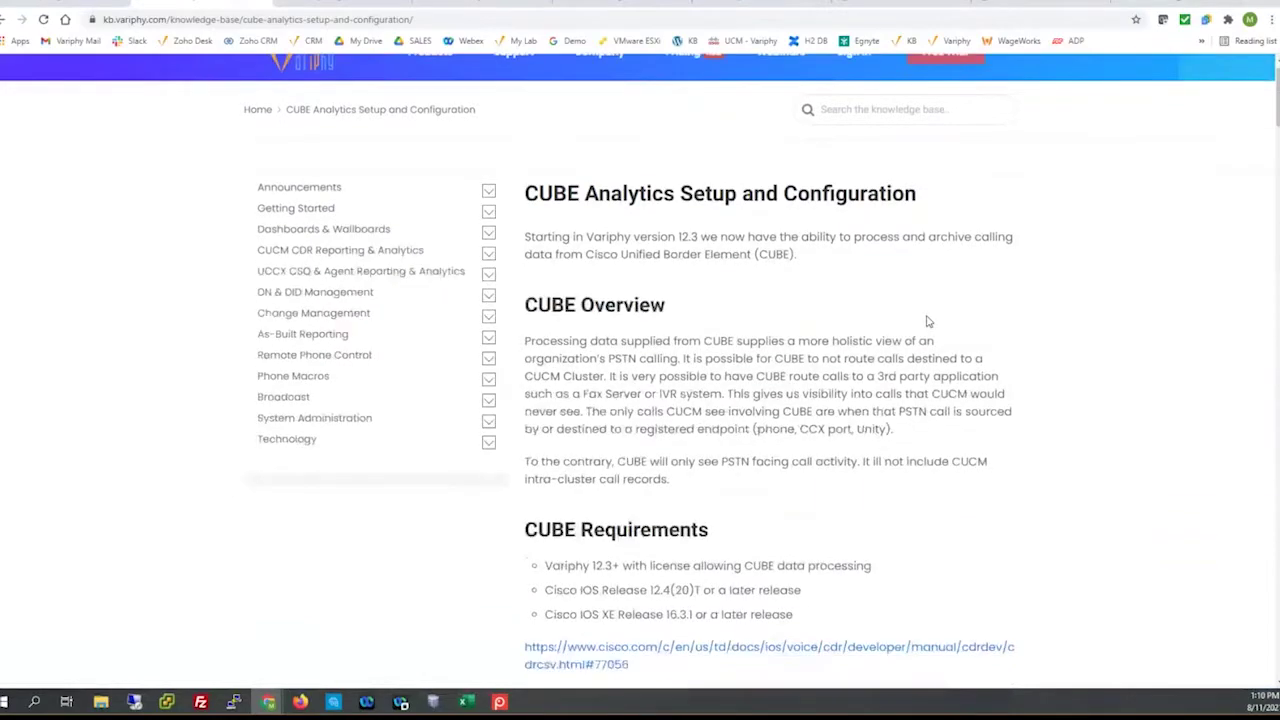
scroll(927, 322, "down", 1)
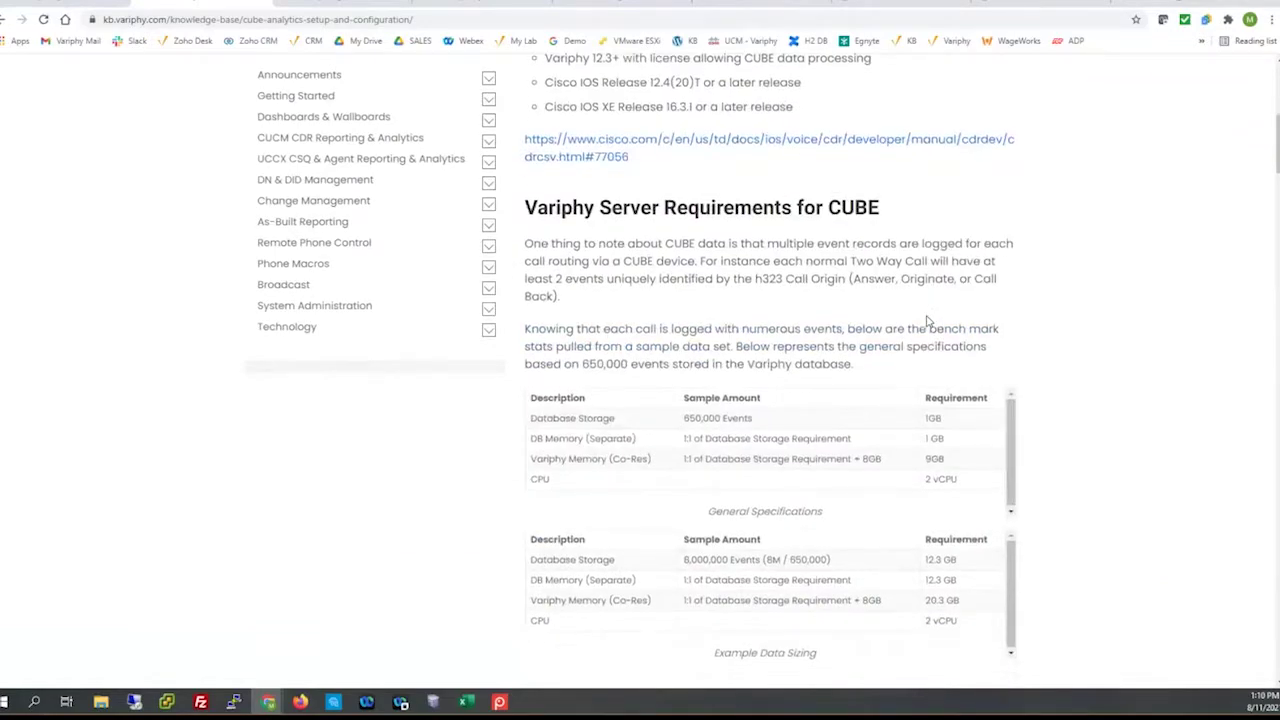
scroll(1129, 234, "down", 2)
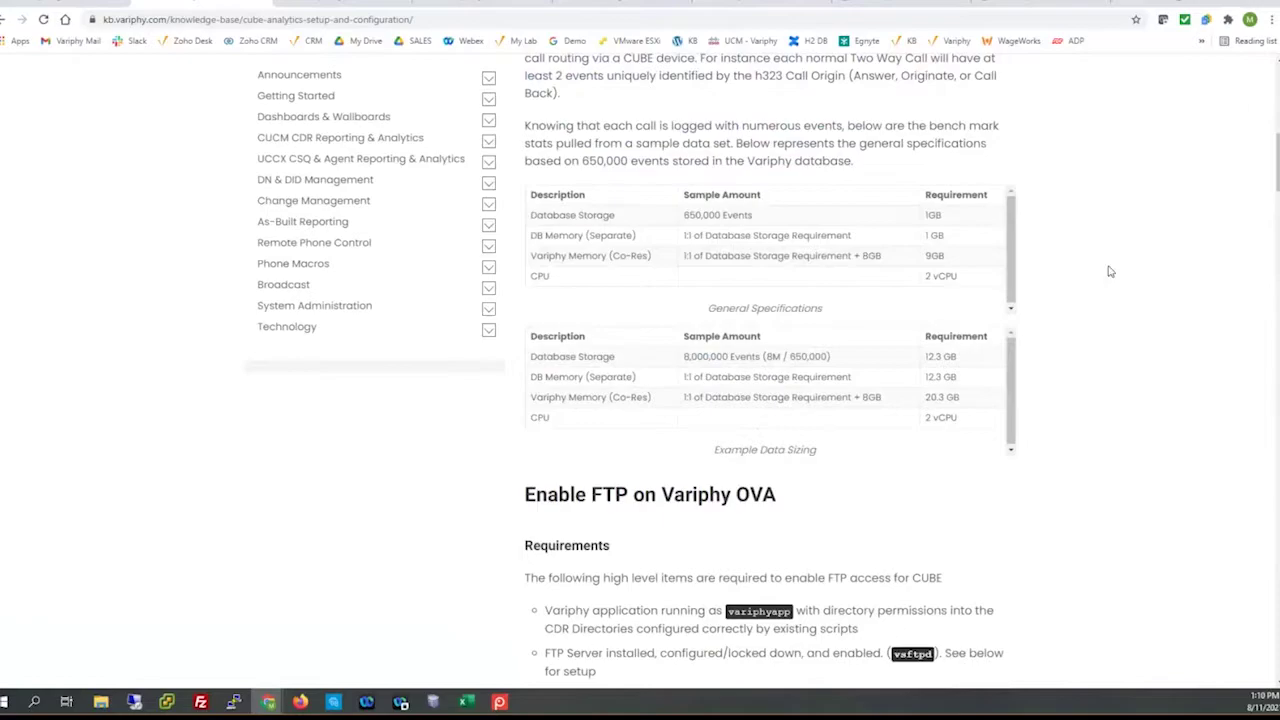
scroll(1098, 285, "down", 3)
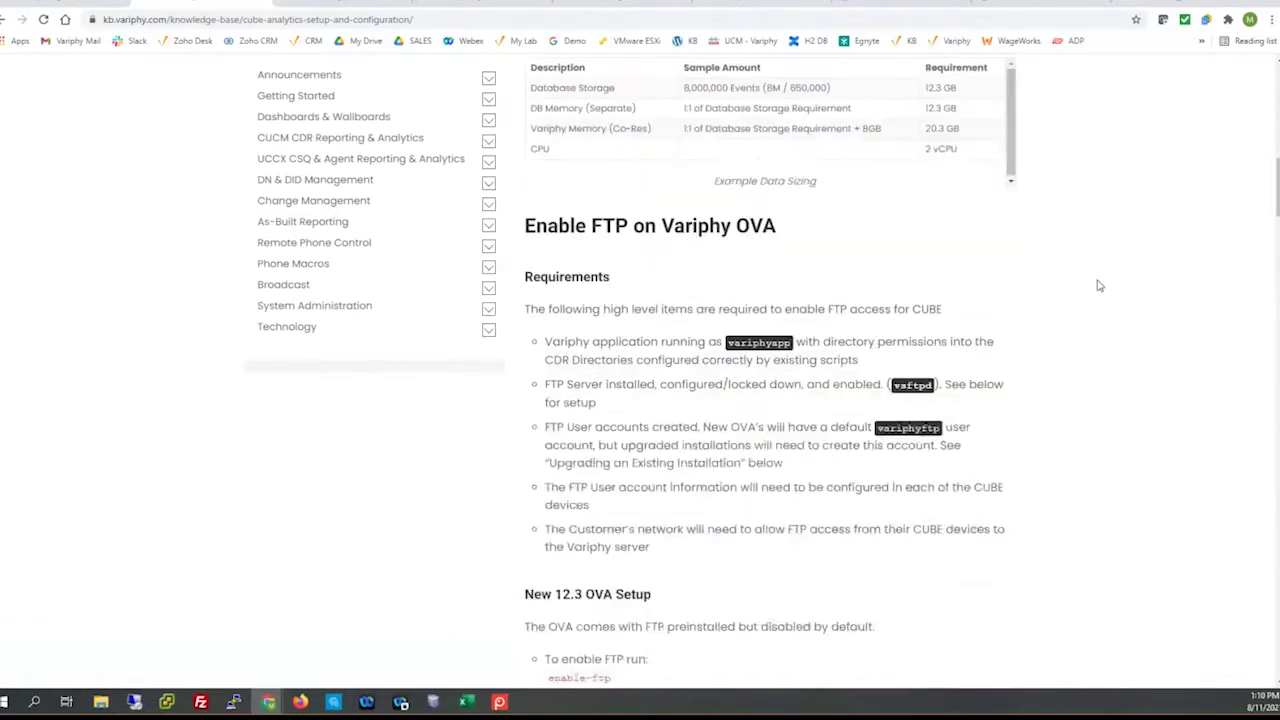
scroll(1098, 286, "up", 6)
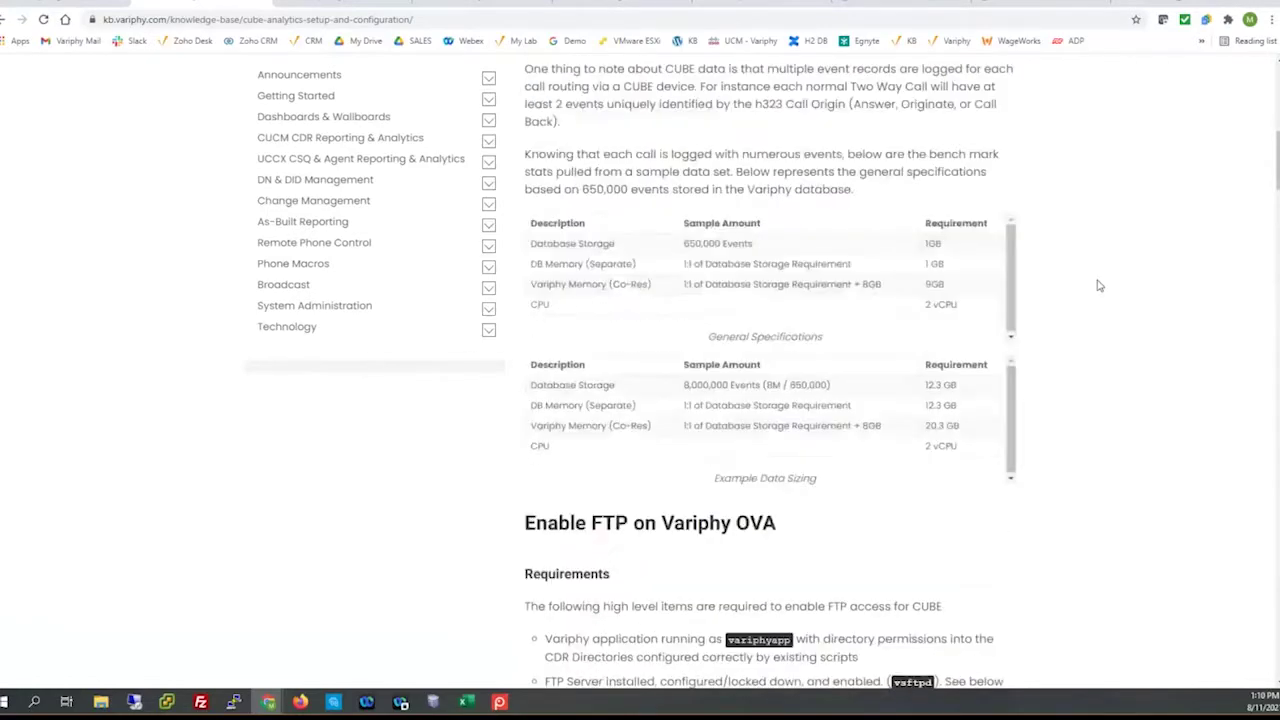
scroll(1098, 285, "up", 5)
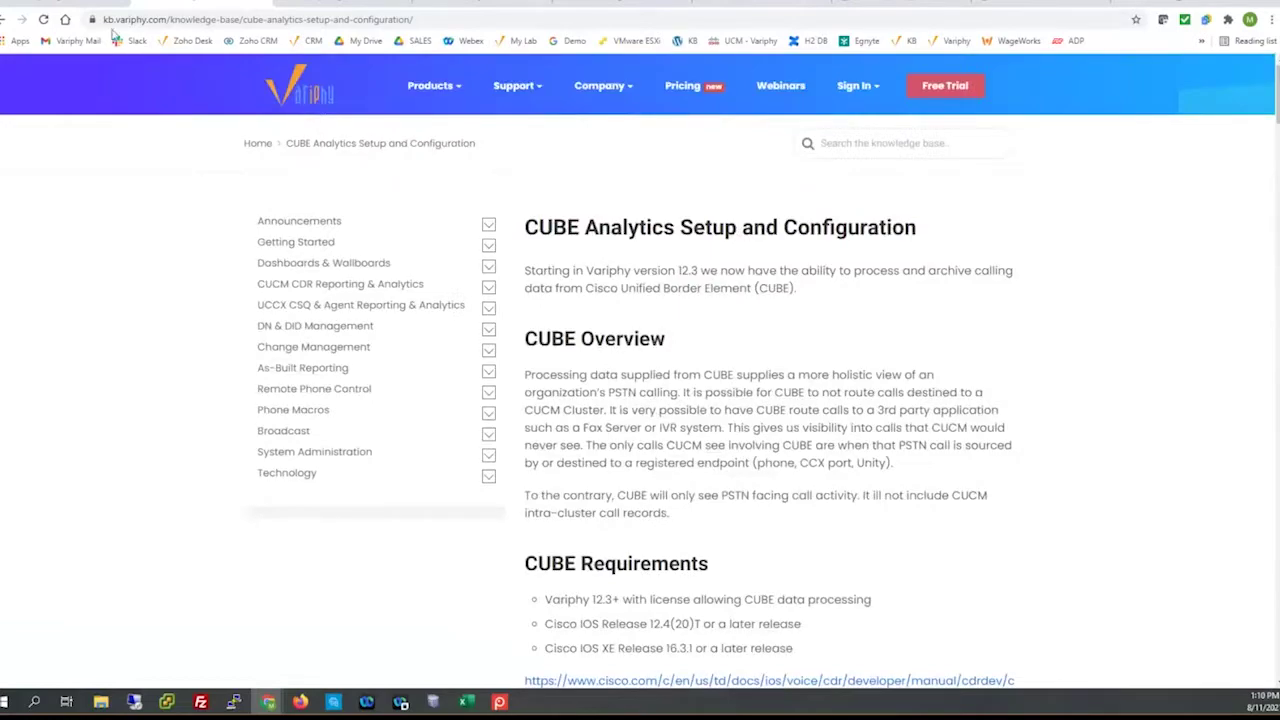
Switch to the Variphy system with the Webinar CUCM cluster and open its call analytics reports list.
left_click(53, 3)
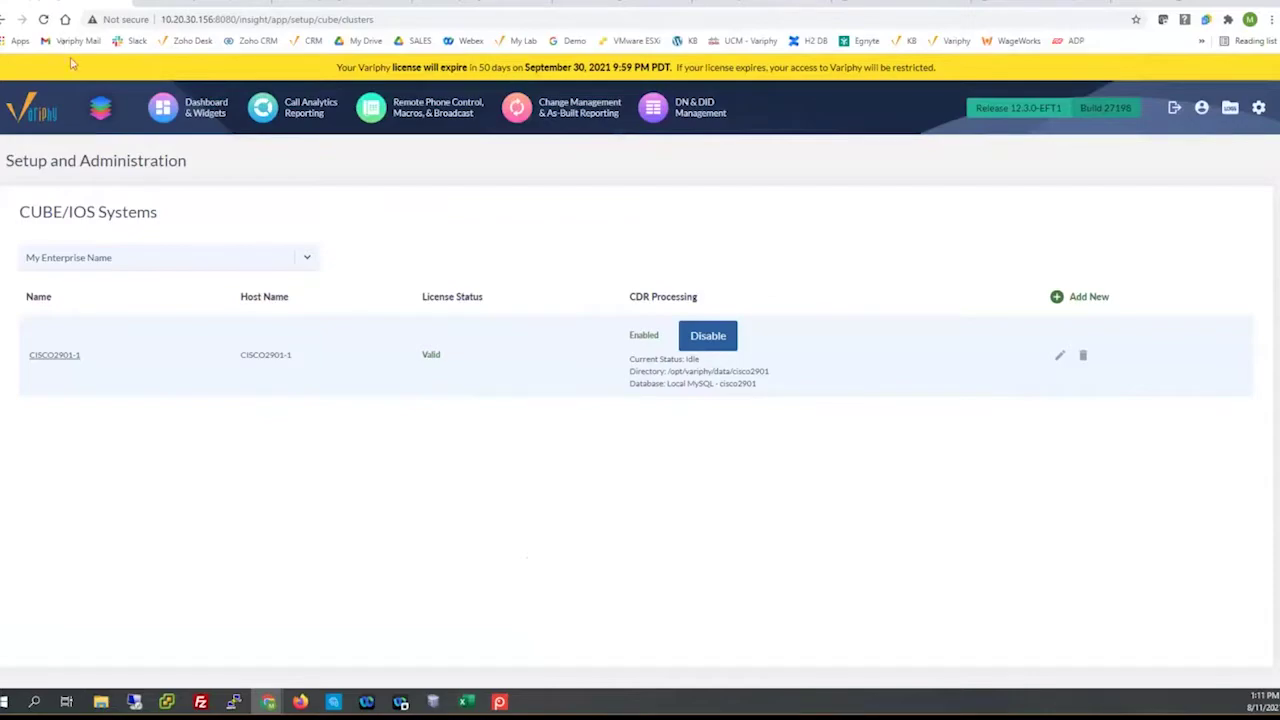
left_click(308, 5)
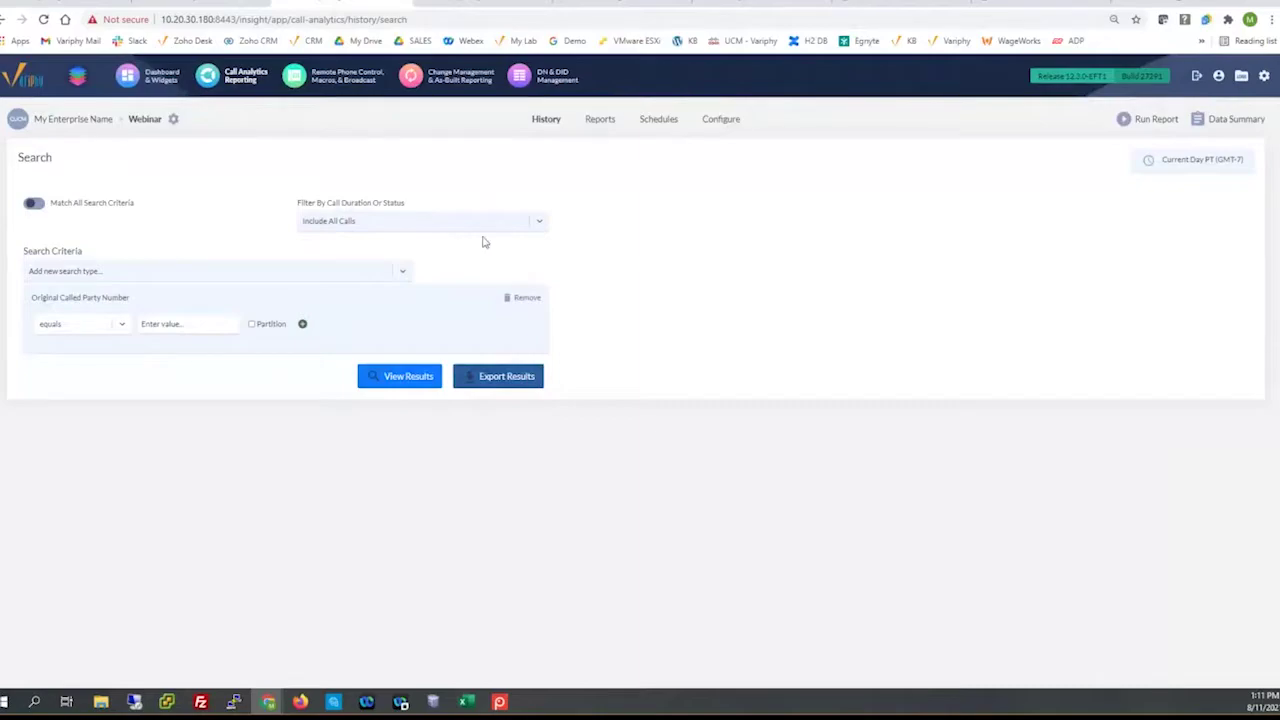
left_click(1266, 76)
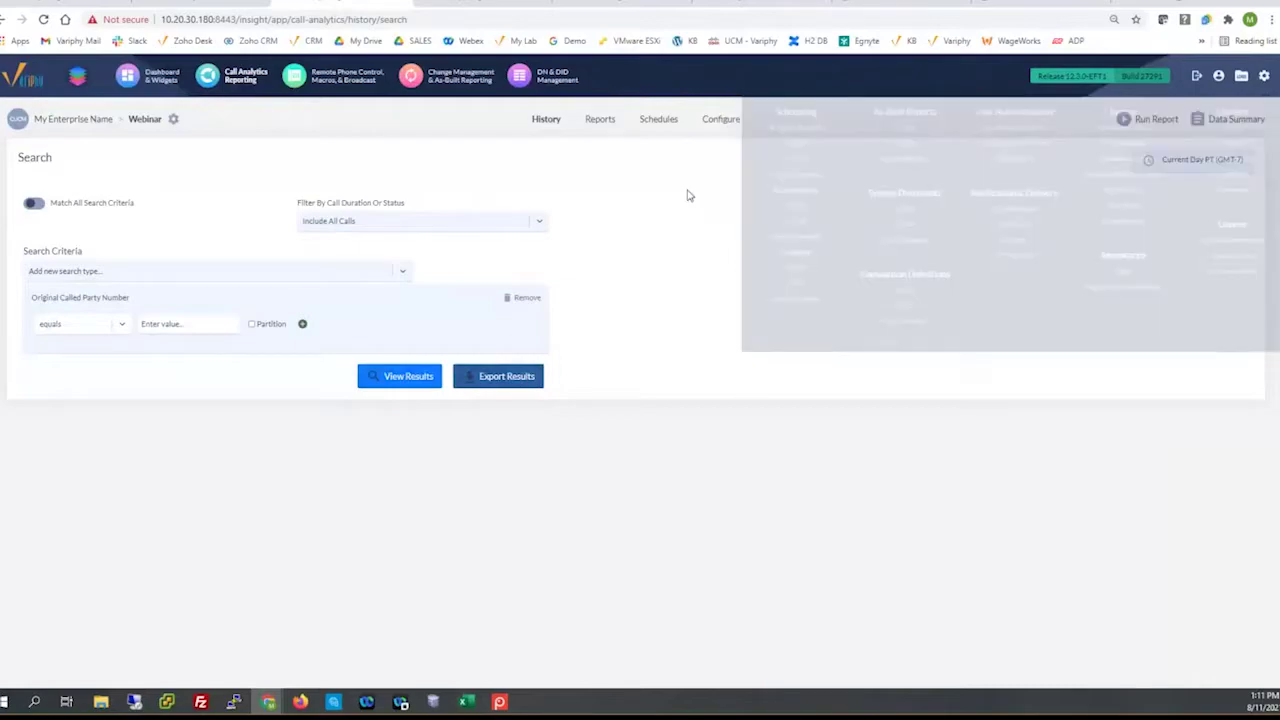
left_click(601, 121)
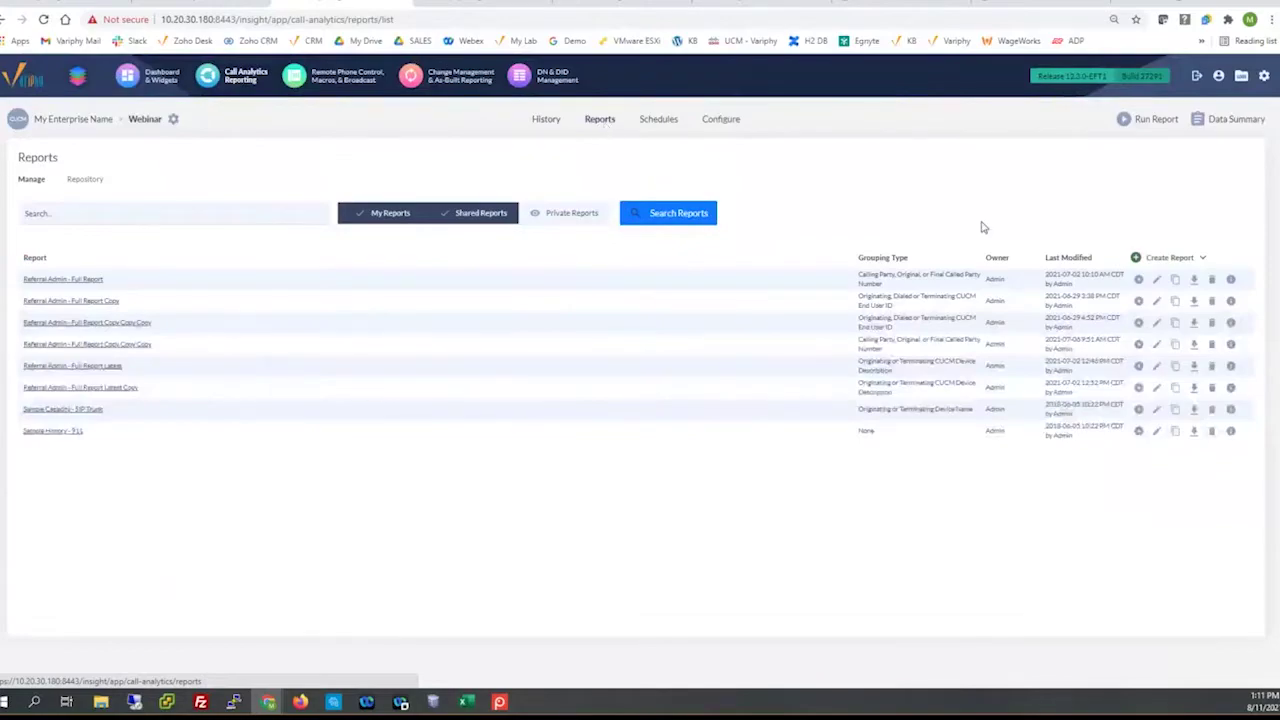
Open the run options for the Referral Admin - Full Report Copy report and set its delivery to Chat.
left_click(1138, 301)
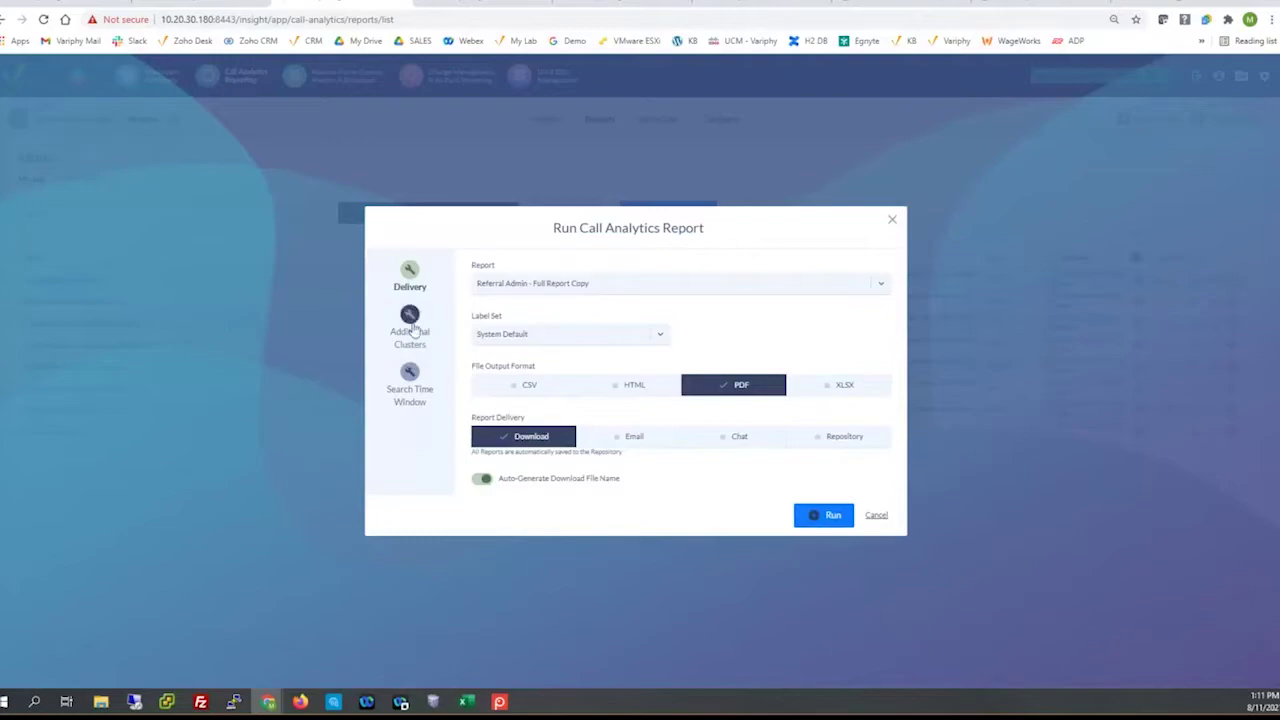
left_click_drag(470, 418, 545, 416)
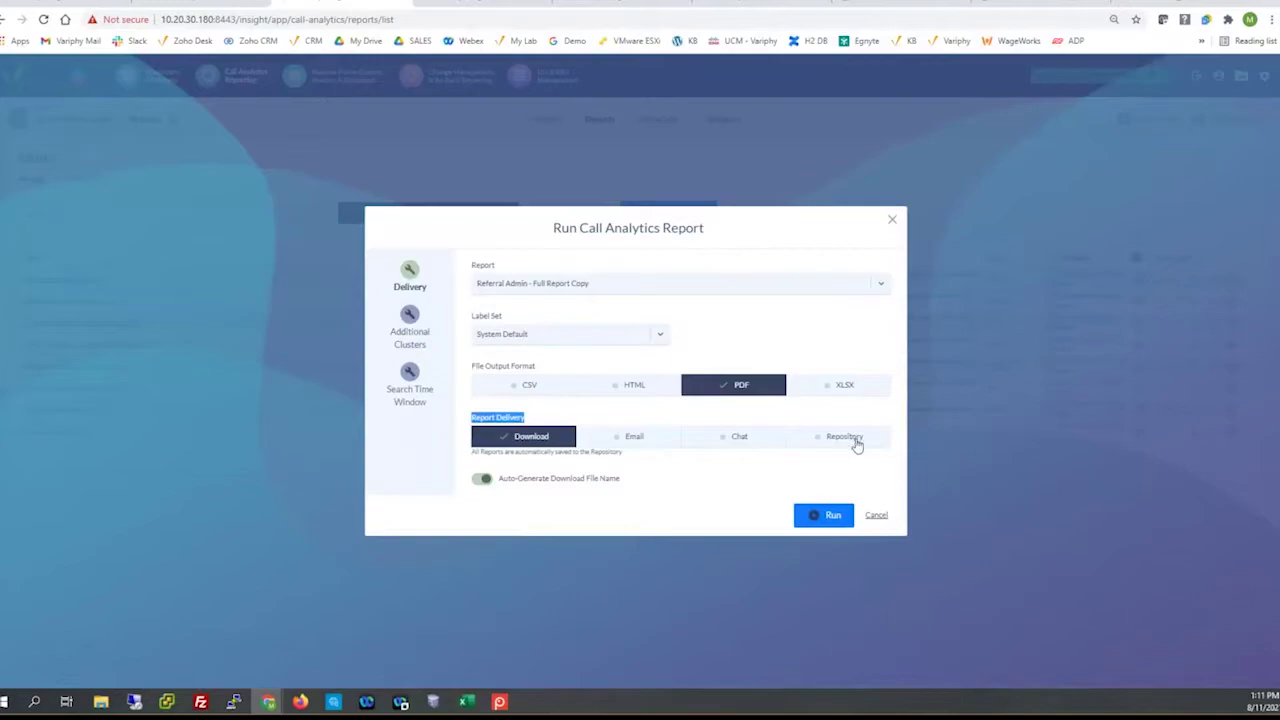
left_click(739, 436)
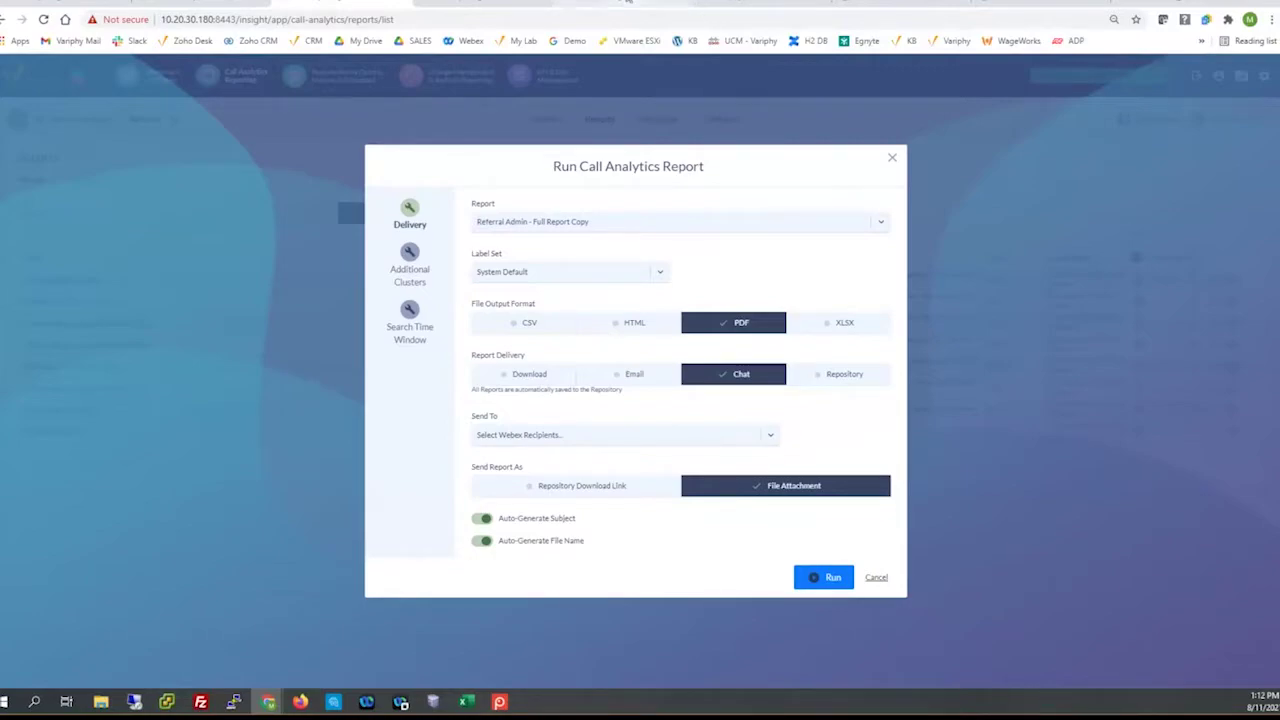
Search the Variphy knowledge base for "chat" and open the How to Create & Configure a Webex Chat Bot for Variphy article.
left_click(746, 3)
left_click(680, 4)
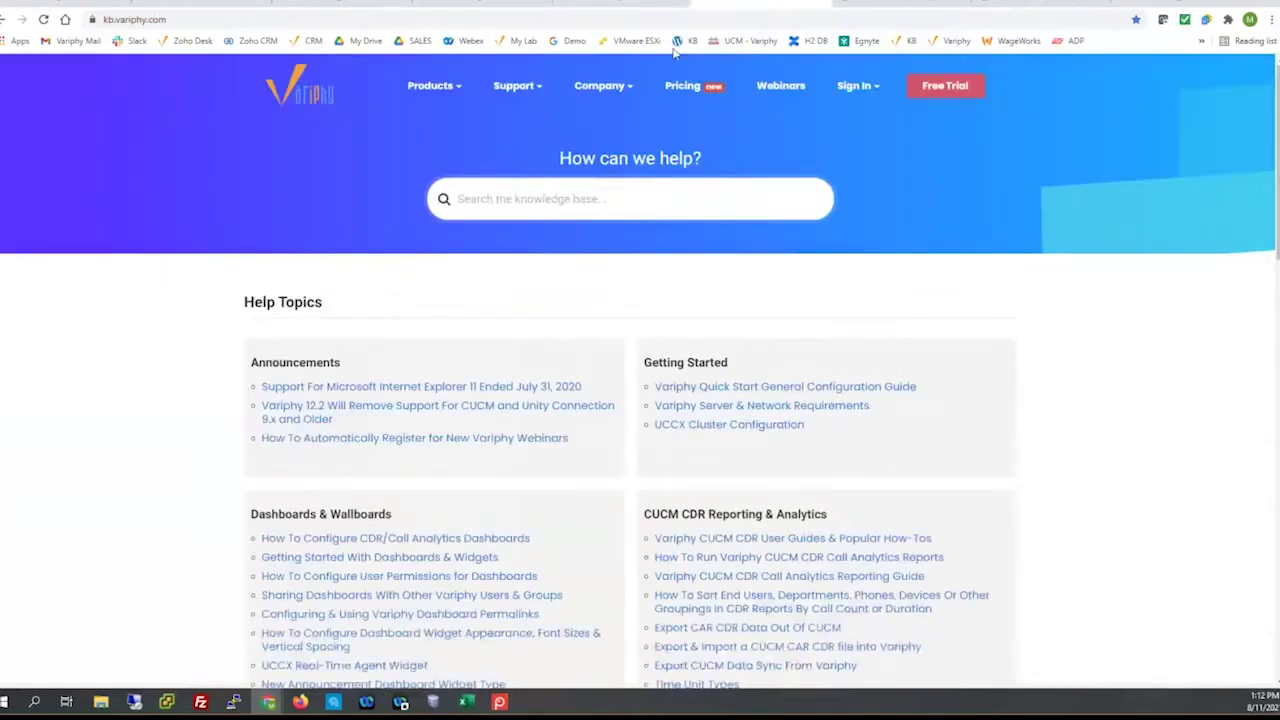
type("chat")
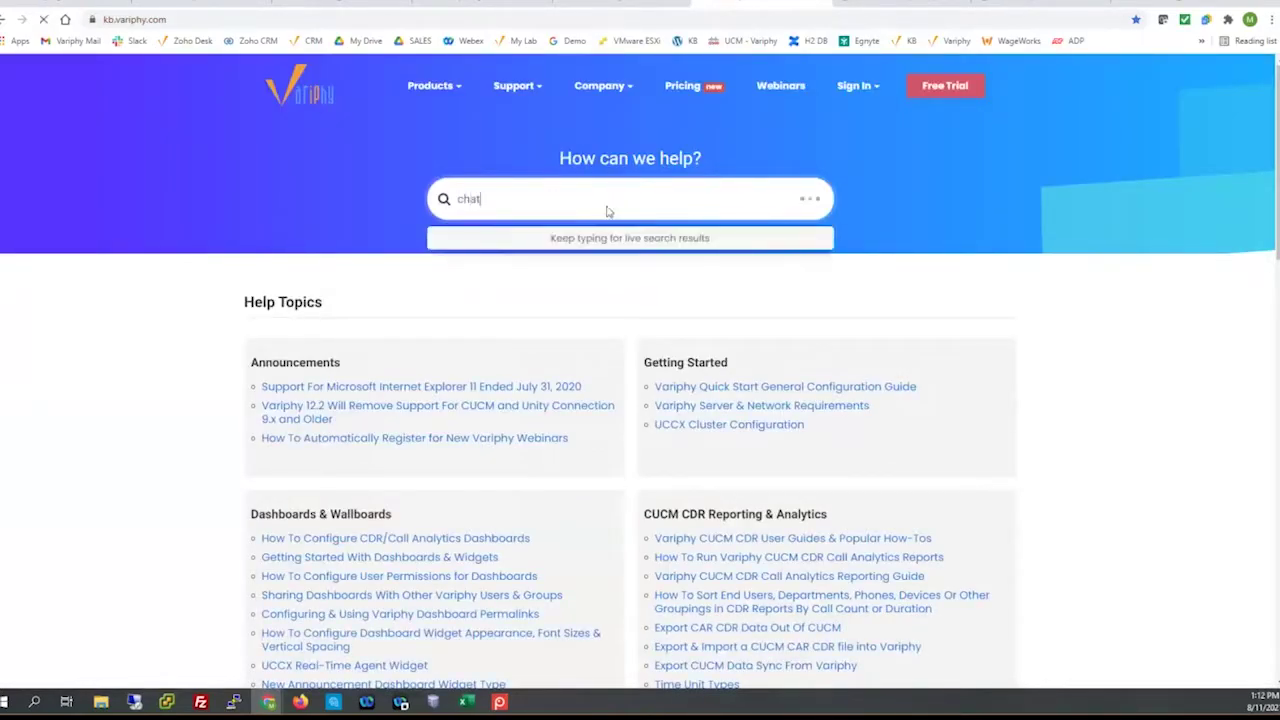
key("Return")
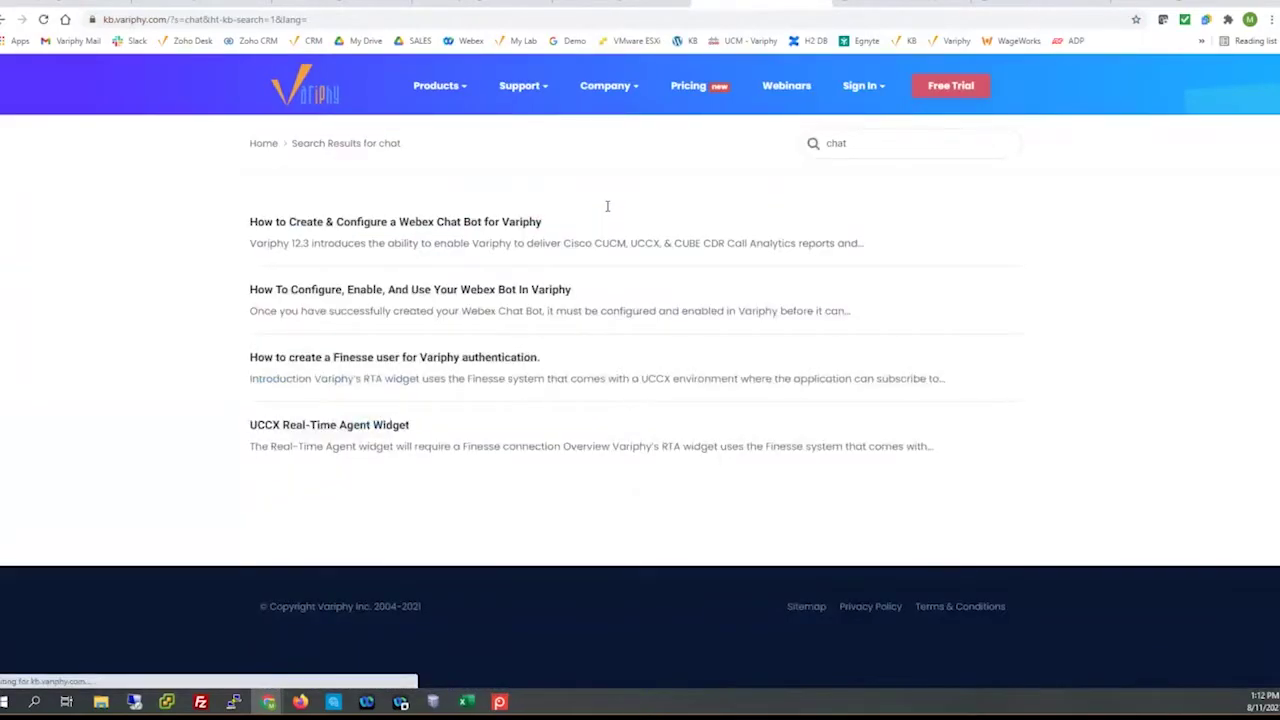
left_click(318, 229)
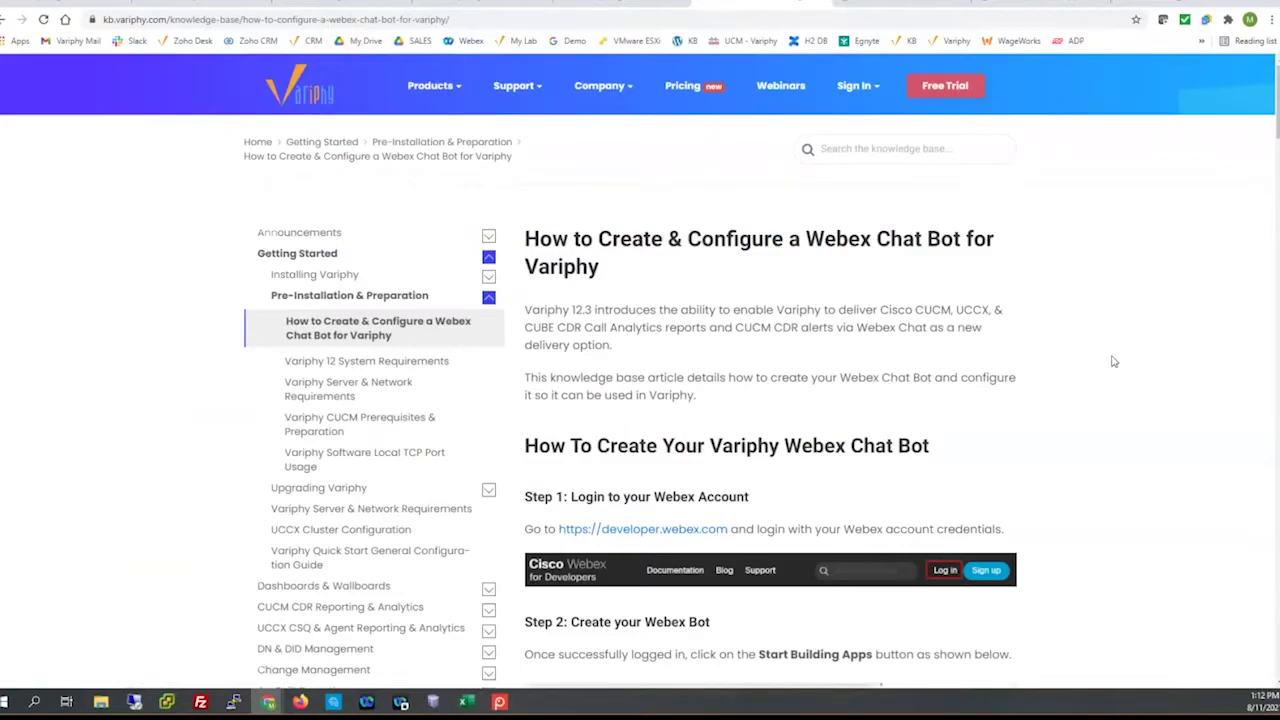
Review the article's steps for creating and personalizing a Webex bot.
scroll(1115, 361, "down", 3)
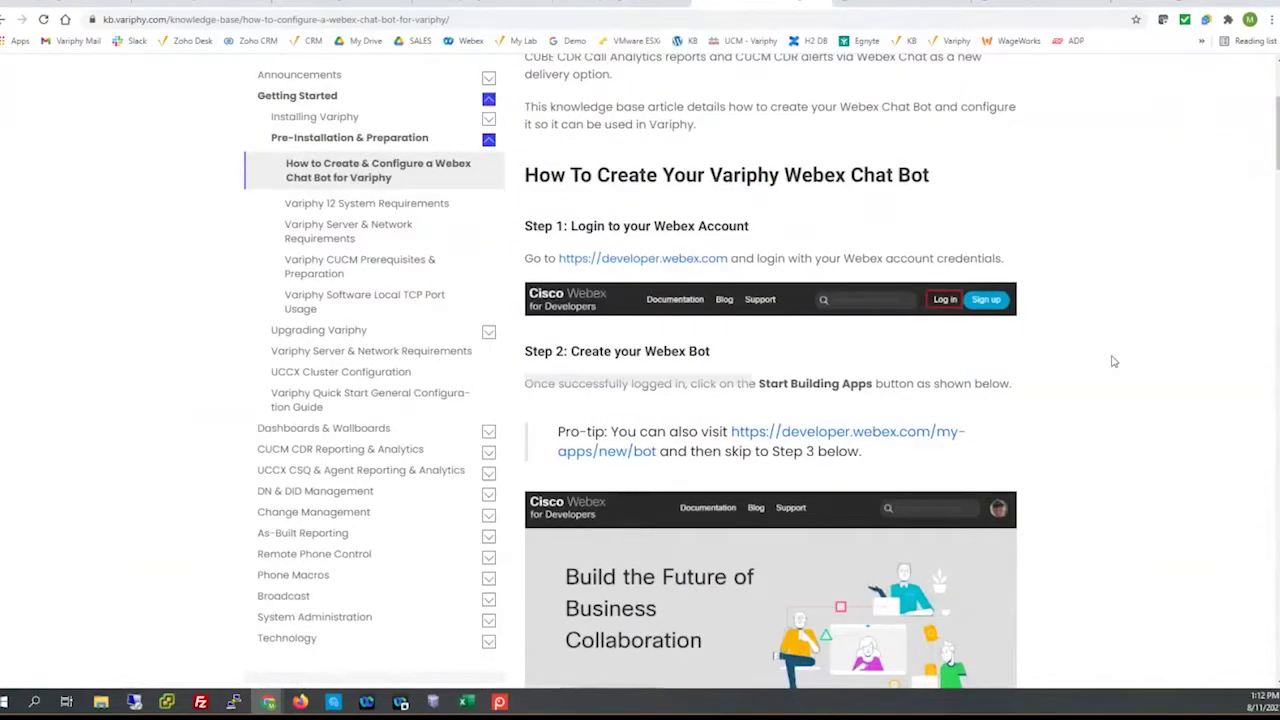
scroll(1115, 361, "down", 7)
scroll(1115, 361, "down", 9)
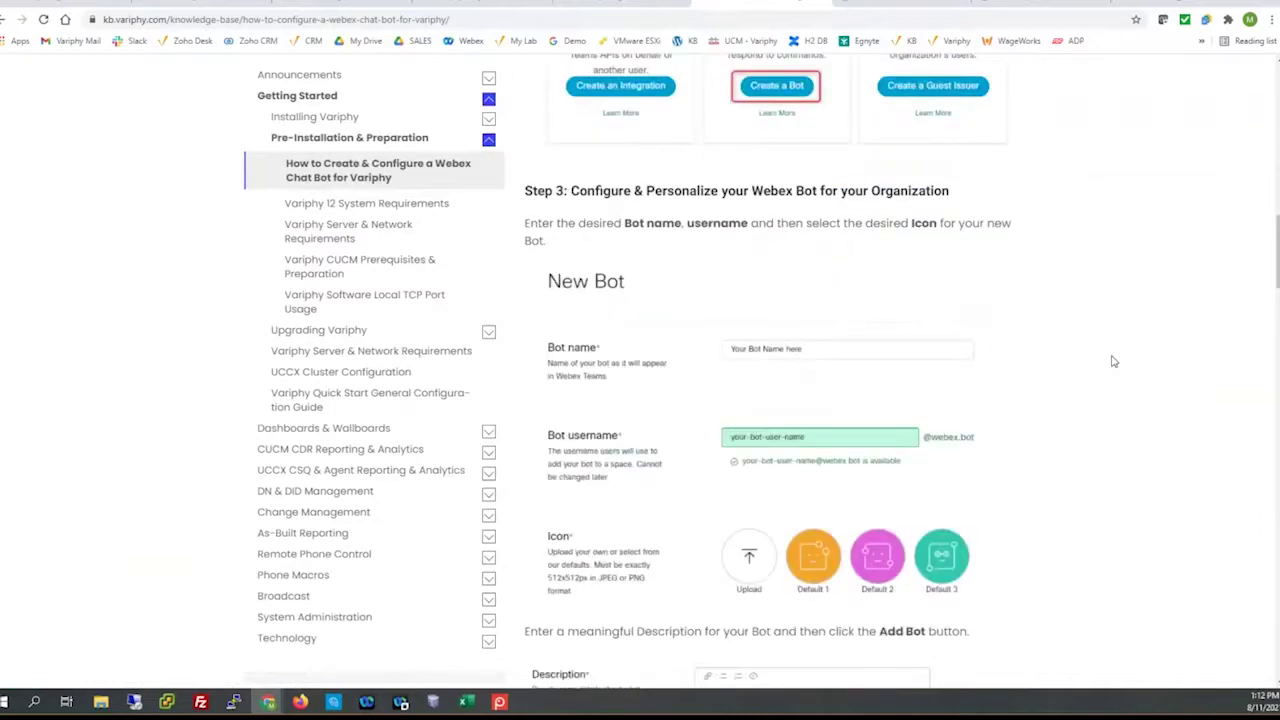
scroll(1114, 361, "up", 20)
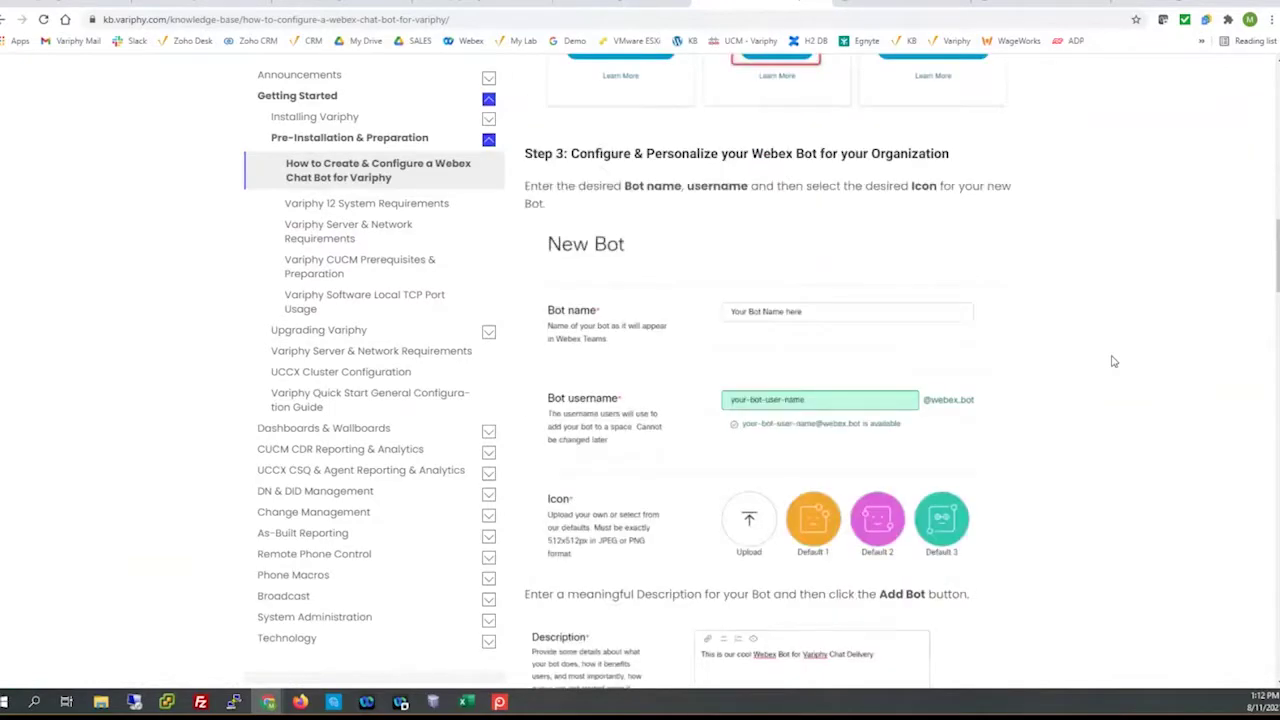
scroll(1114, 361, "up", 5)
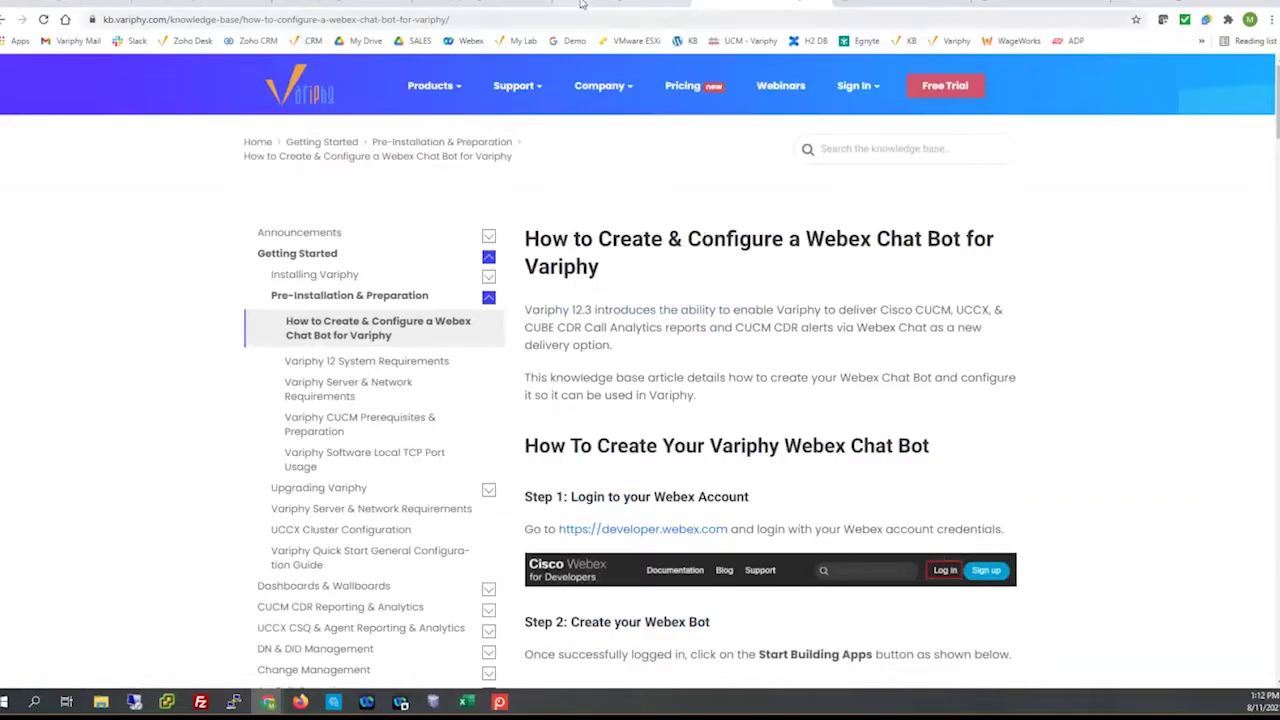
Return to the report's run options and choose the individual user, not the bot test space, as the Webex recipient.
left_click(470, 4)
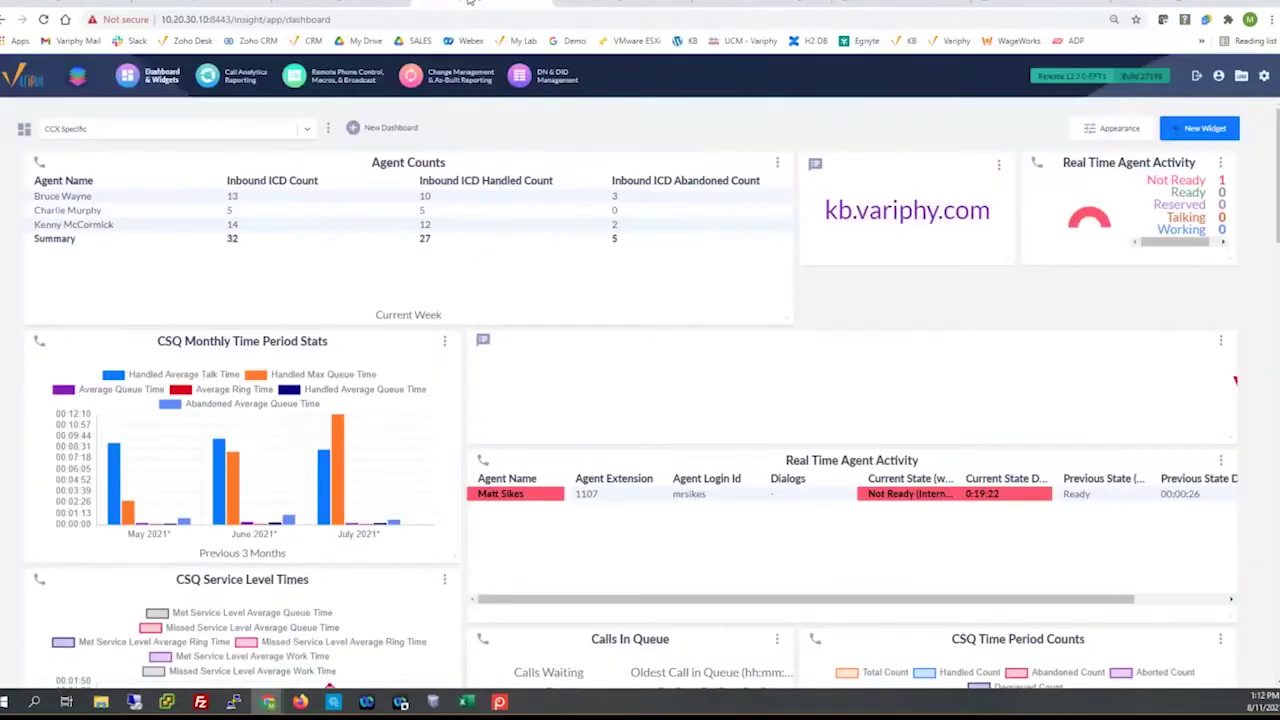
left_click(363, 4)
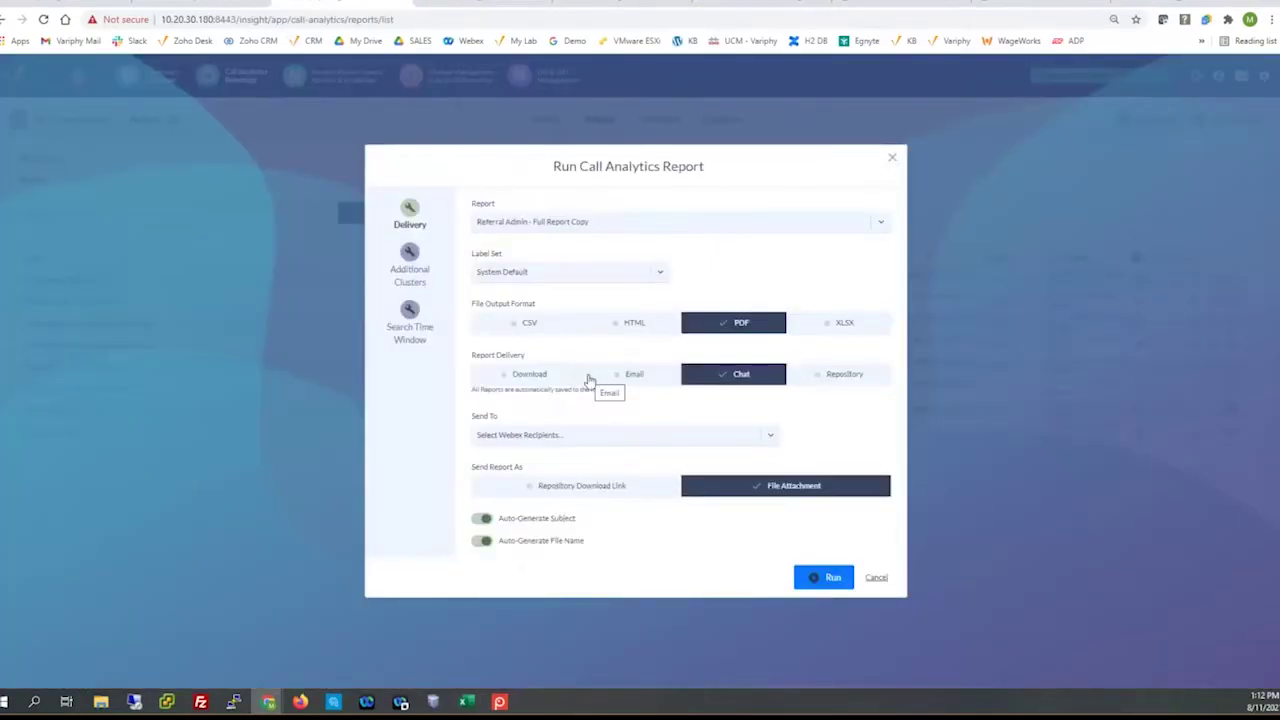
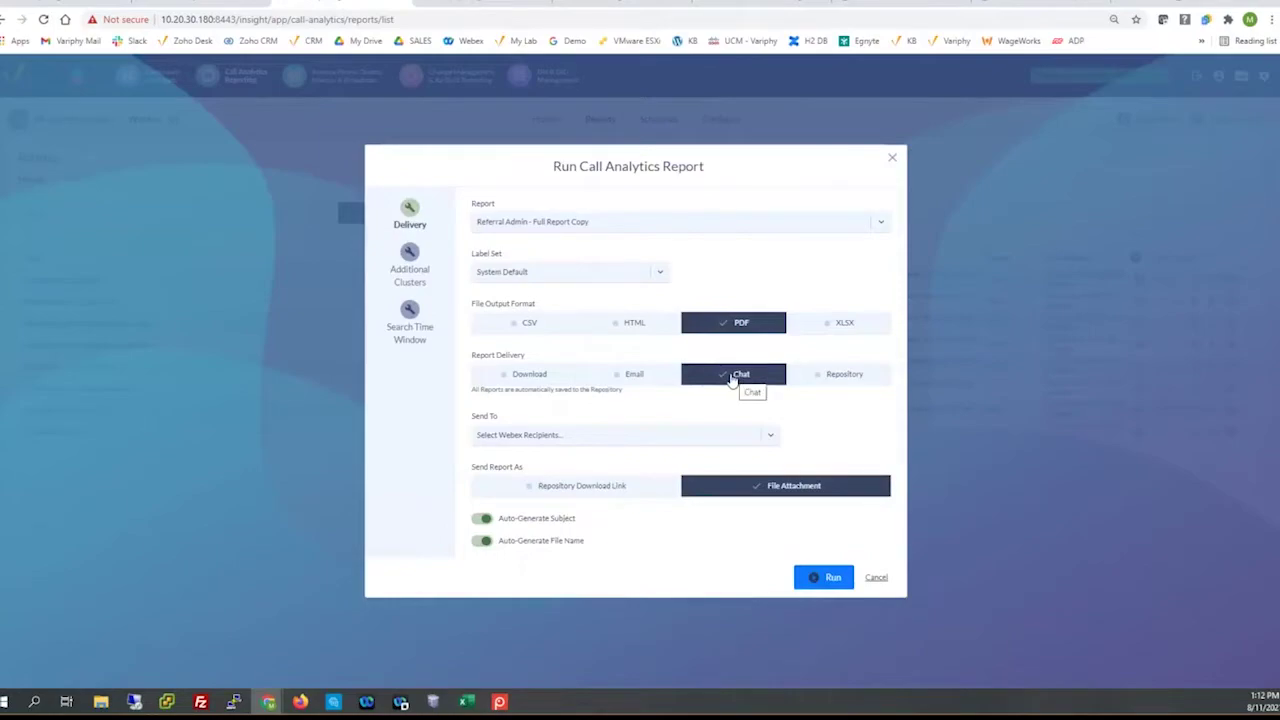
left_click(630, 437)
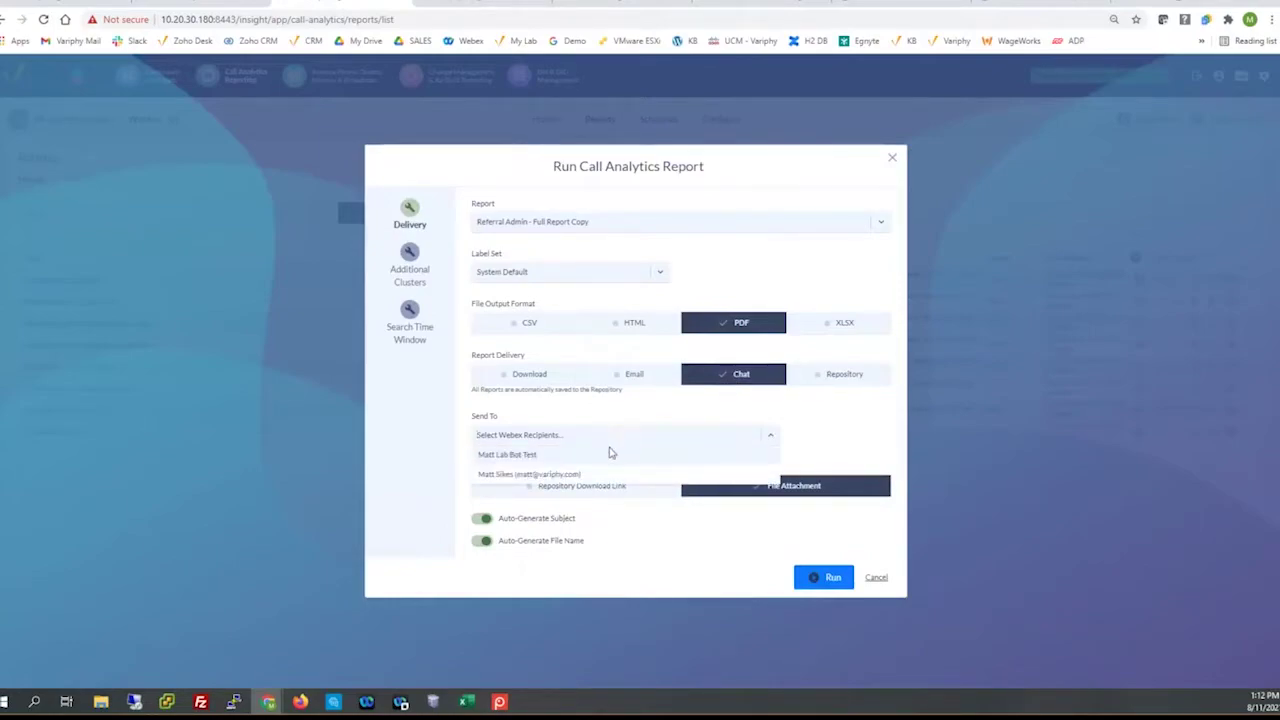
left_click(508, 476)
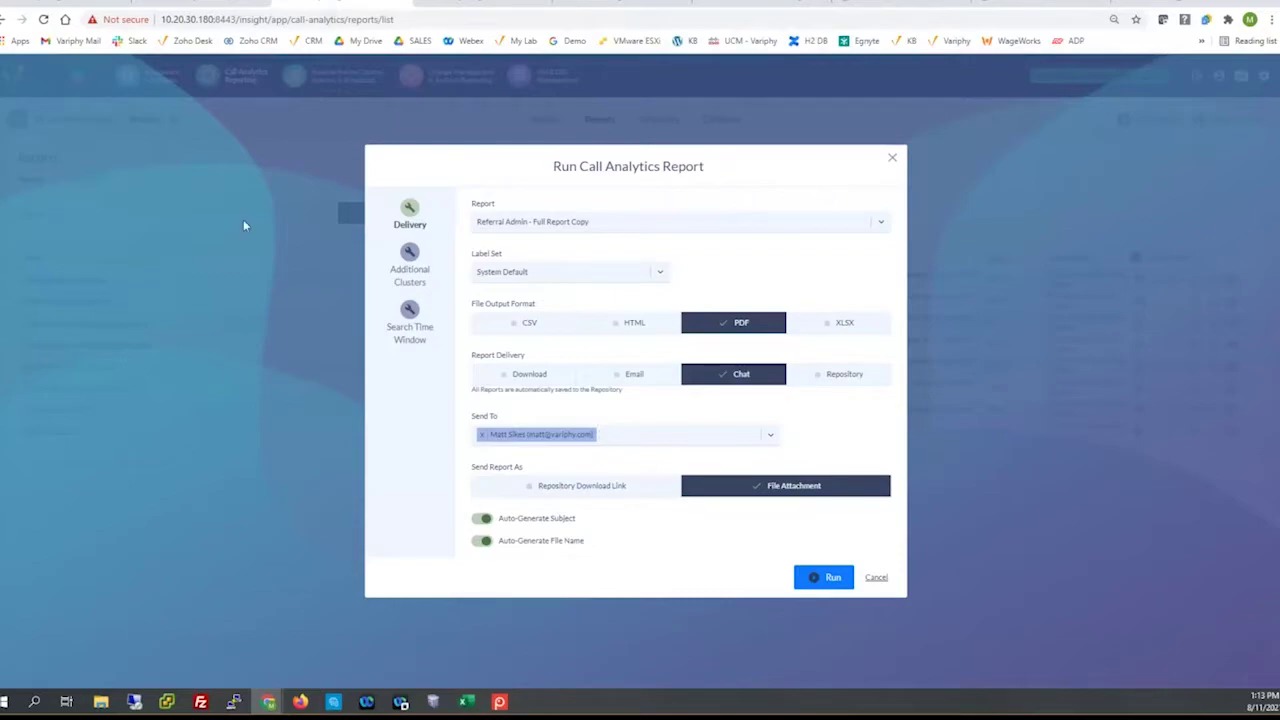
Run the report with the lab bot's Webex conversation open and check the report's delivery in the chat.
key("alt+Tab")
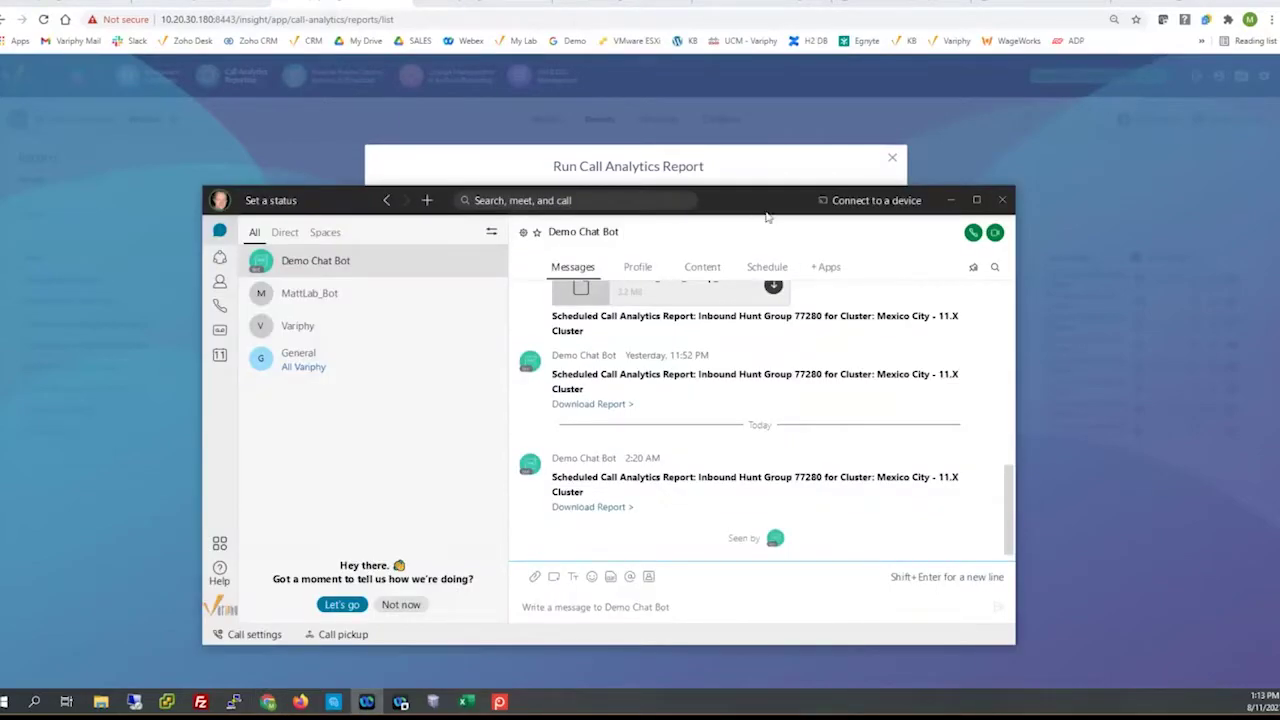
left_click(318, 297)
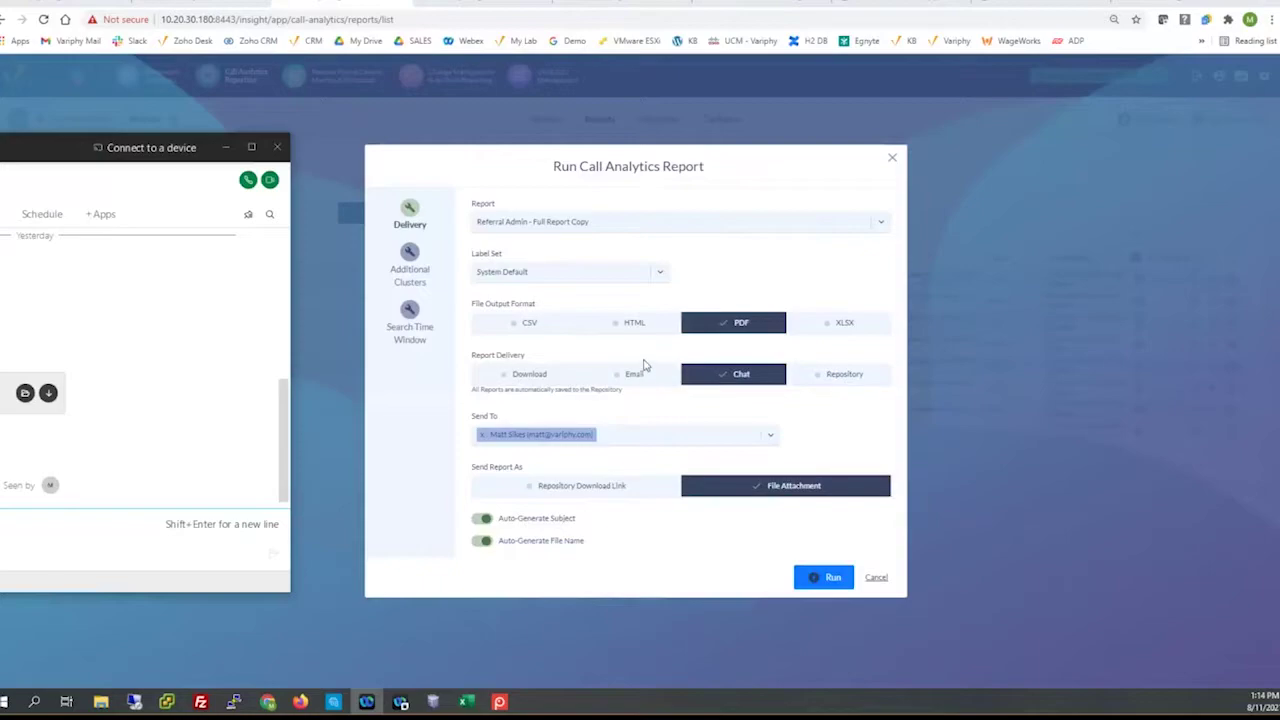
left_click(826, 577)
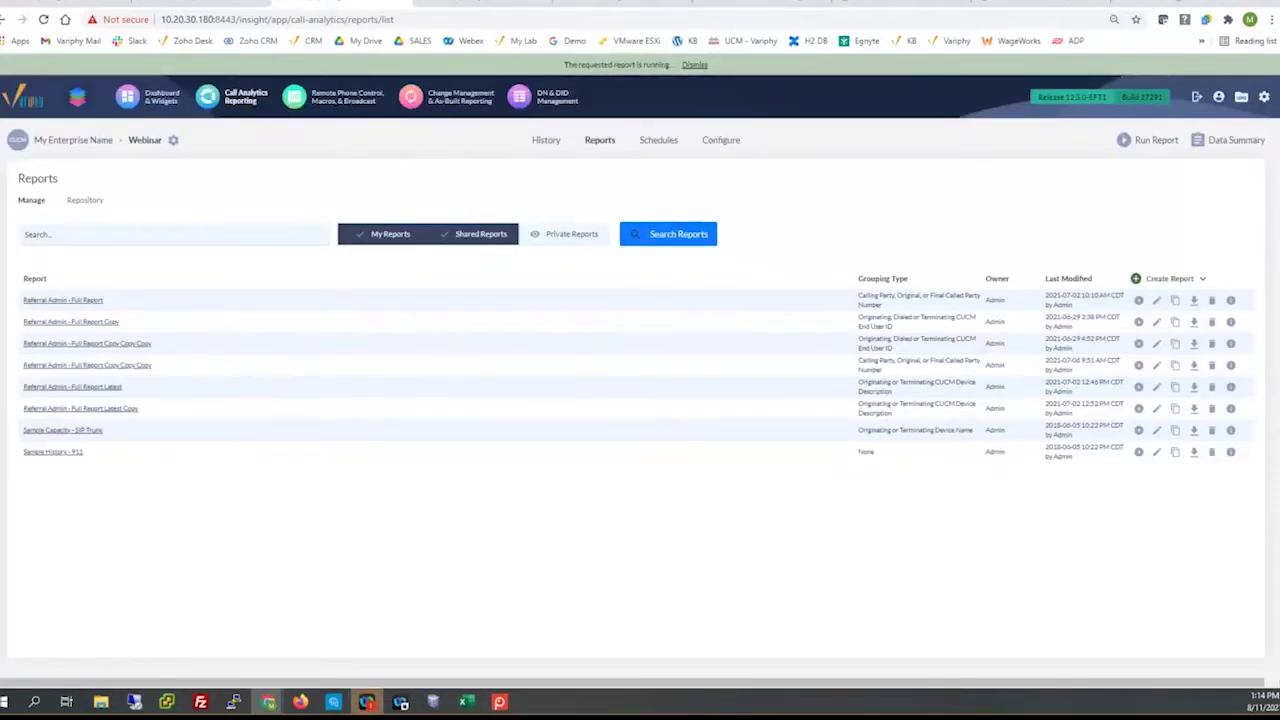
key("alt+Tab")
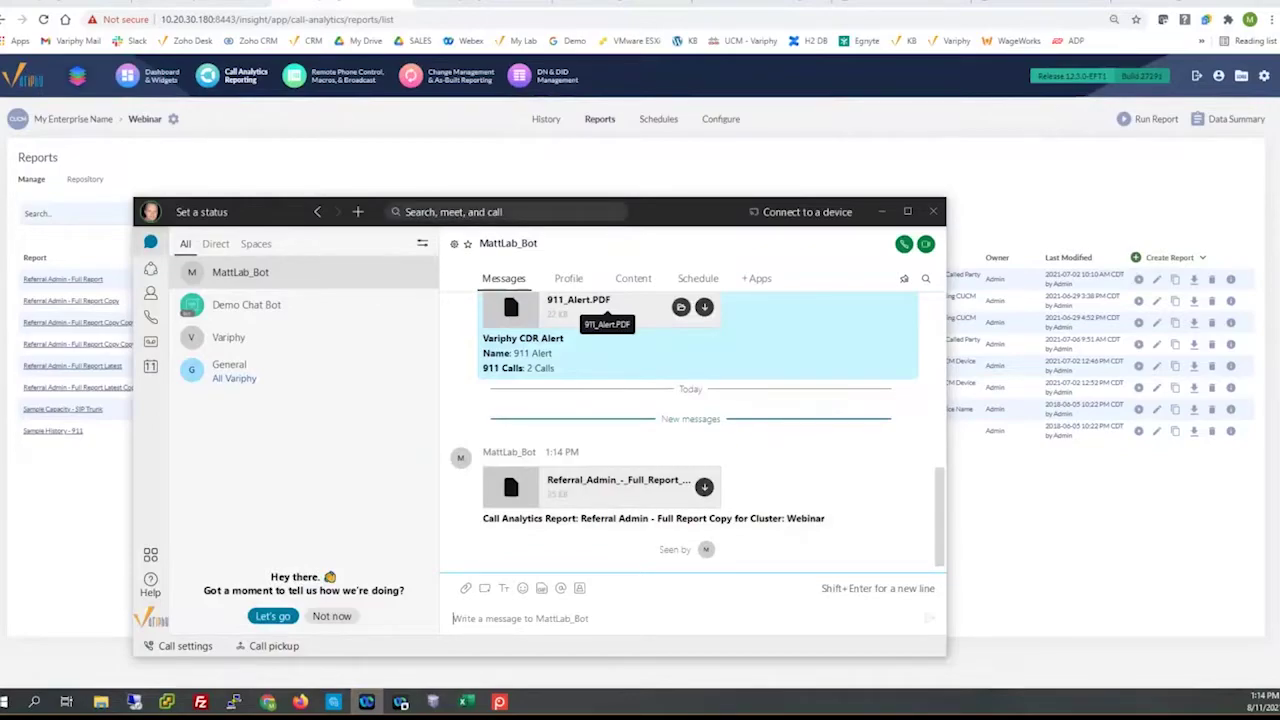
key("alt+Tab")
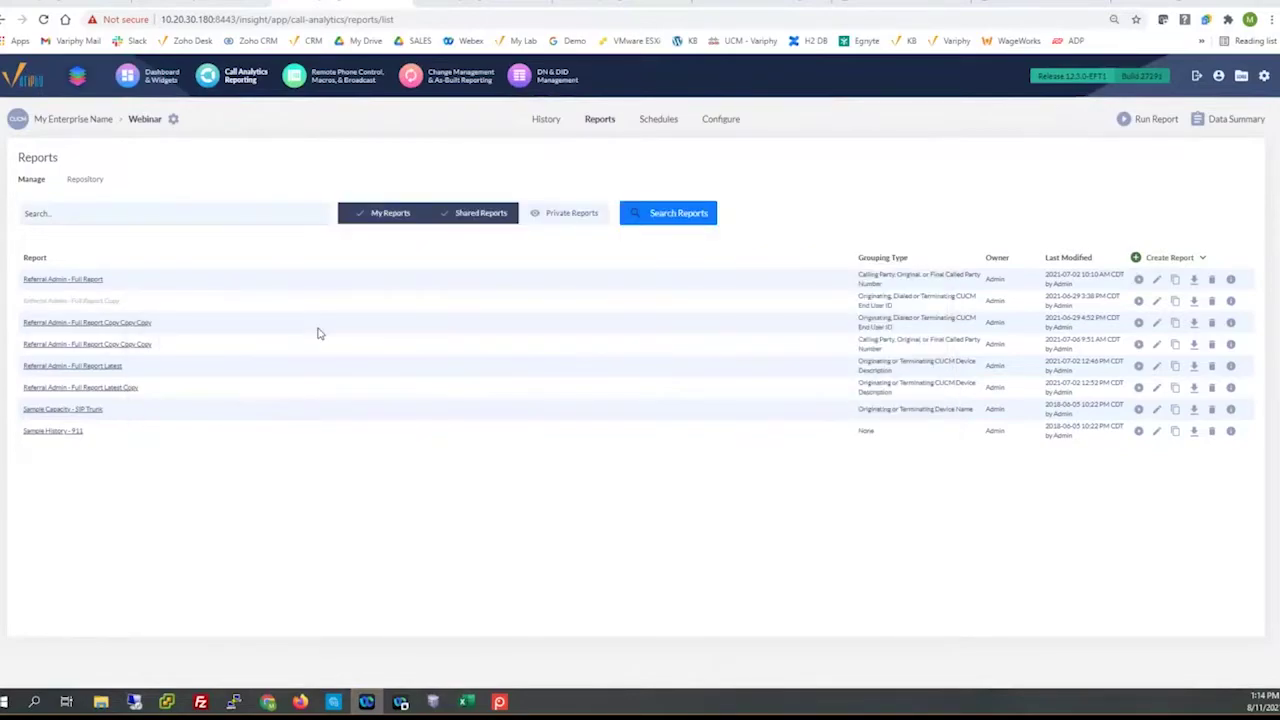
Run the Referral Admin - Full Report Copy report to Webex chat as a repository download link and check its delivery in the bot conversation.
left_click(1156, 301)
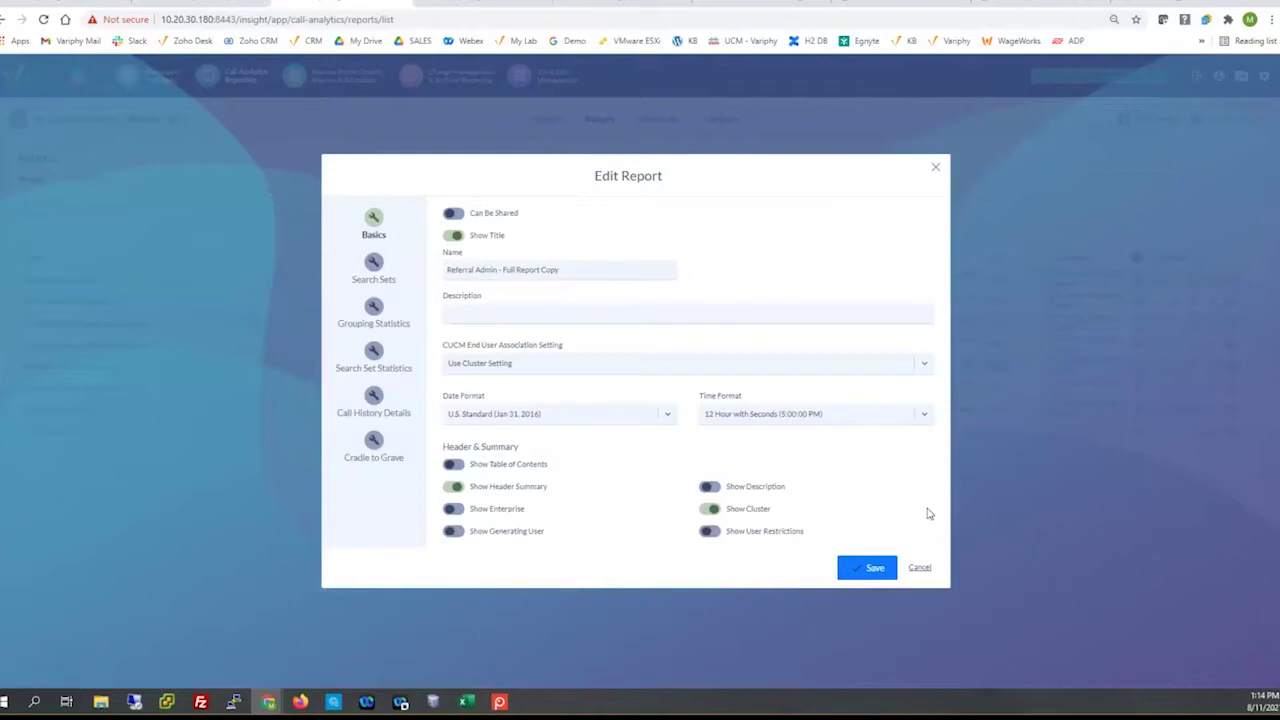
left_click(925, 572)
left_click(1134, 303)
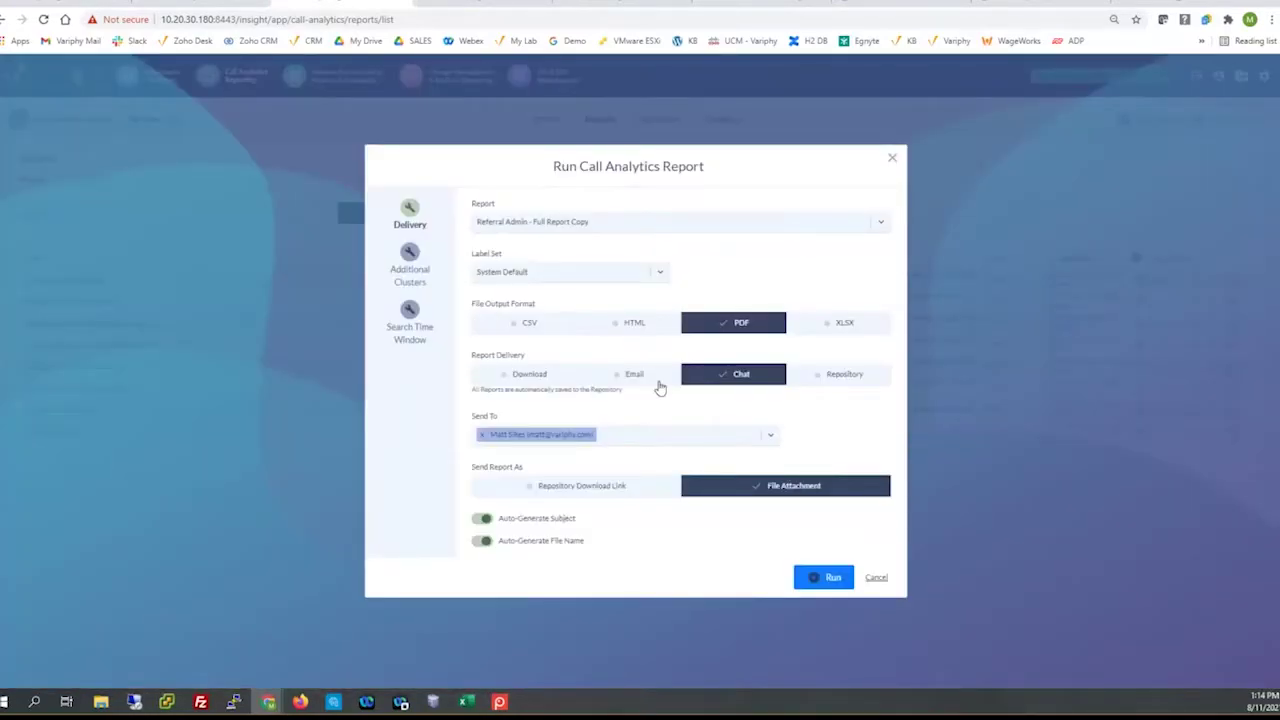
left_click(549, 490)
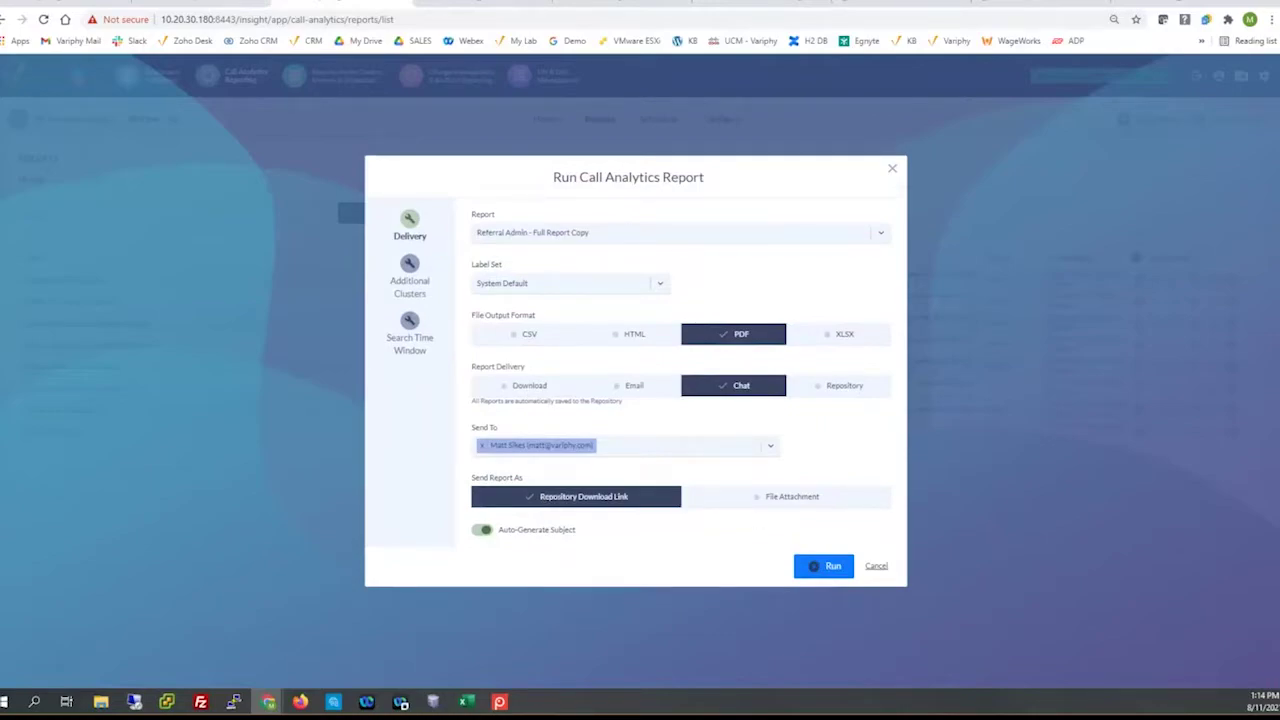
left_click(822, 566)
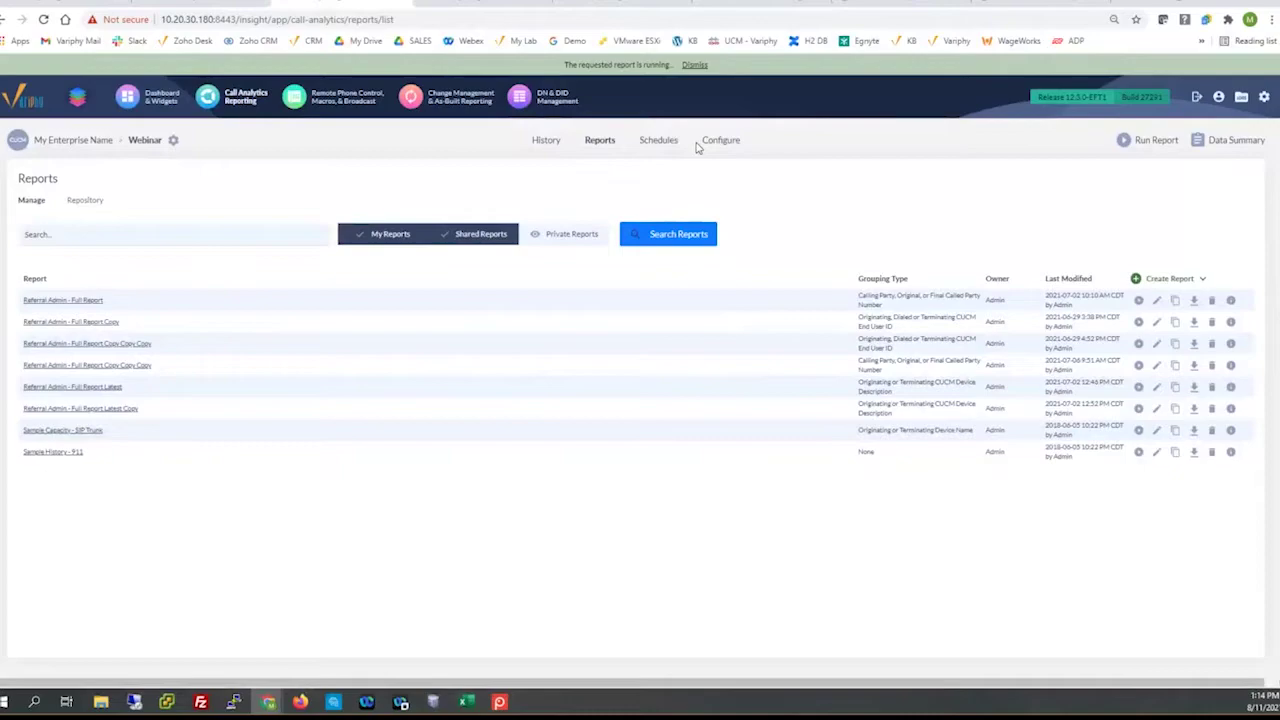
key("alt+Tab")
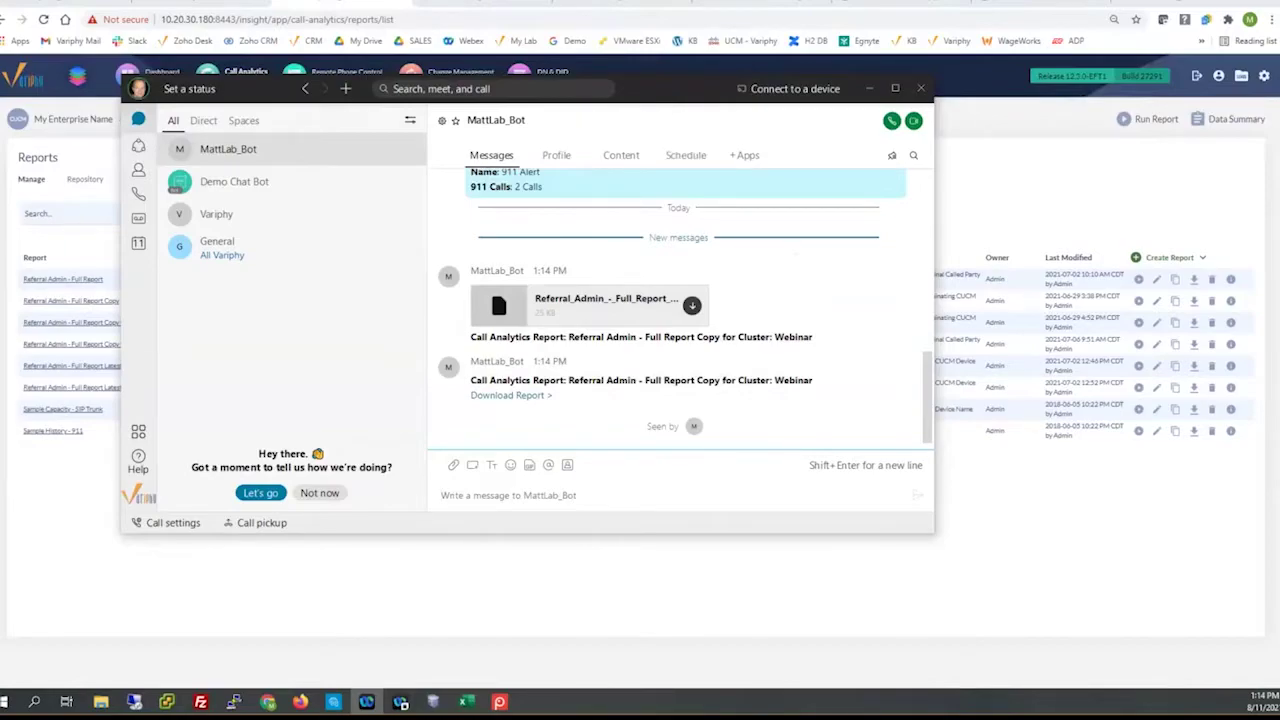
Return to Variphy and open the Webex bot's configuration under the Chat Bots notification and delivery settings.
key("alt+Tab")
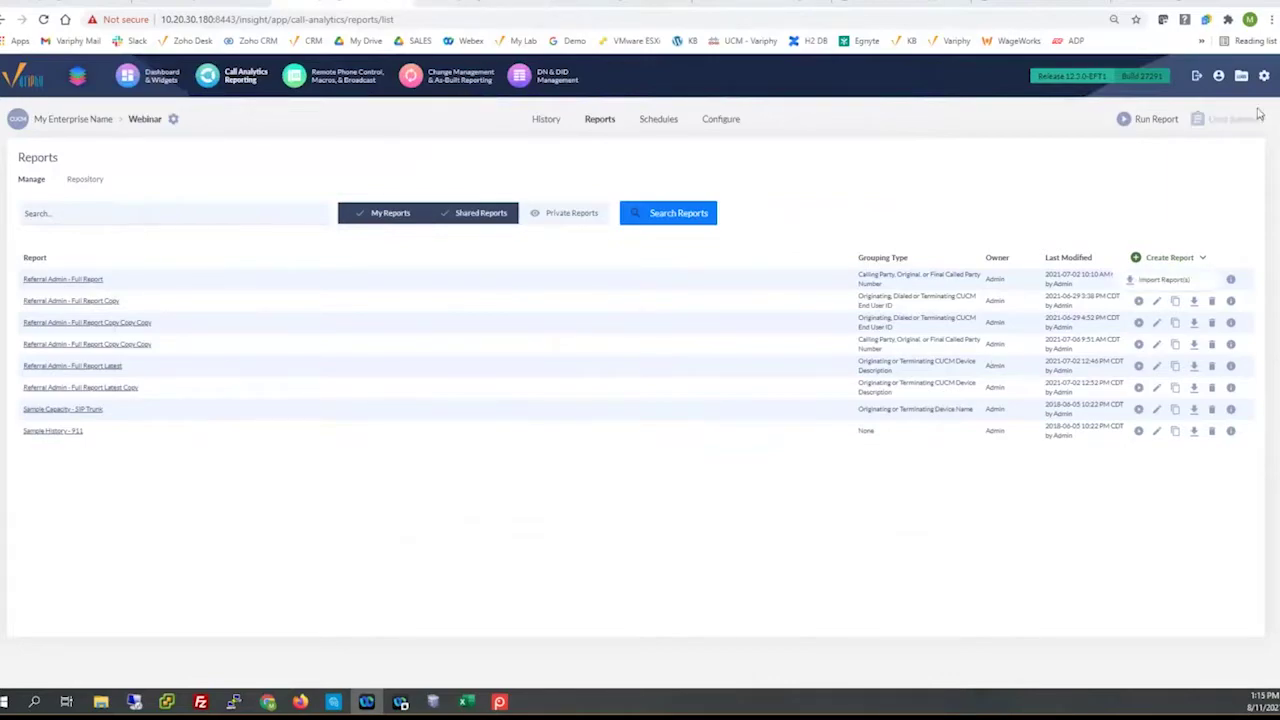
left_click(1264, 75)
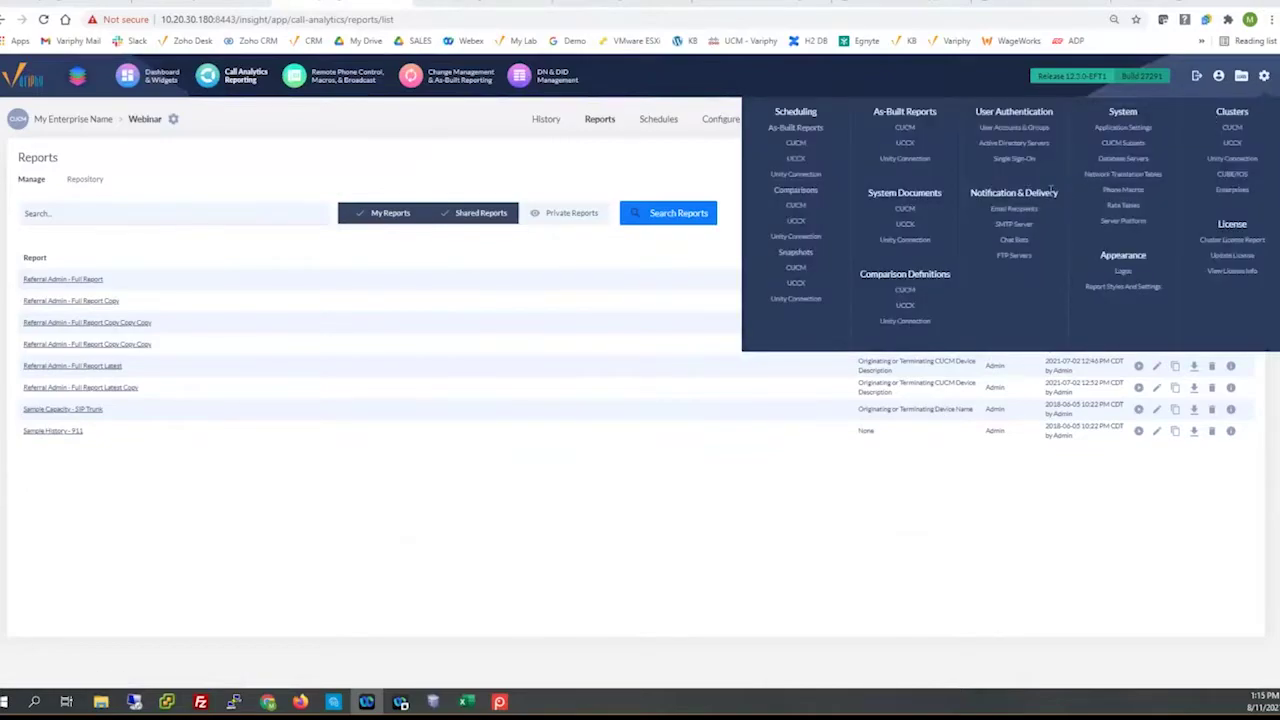
left_click(1007, 244)
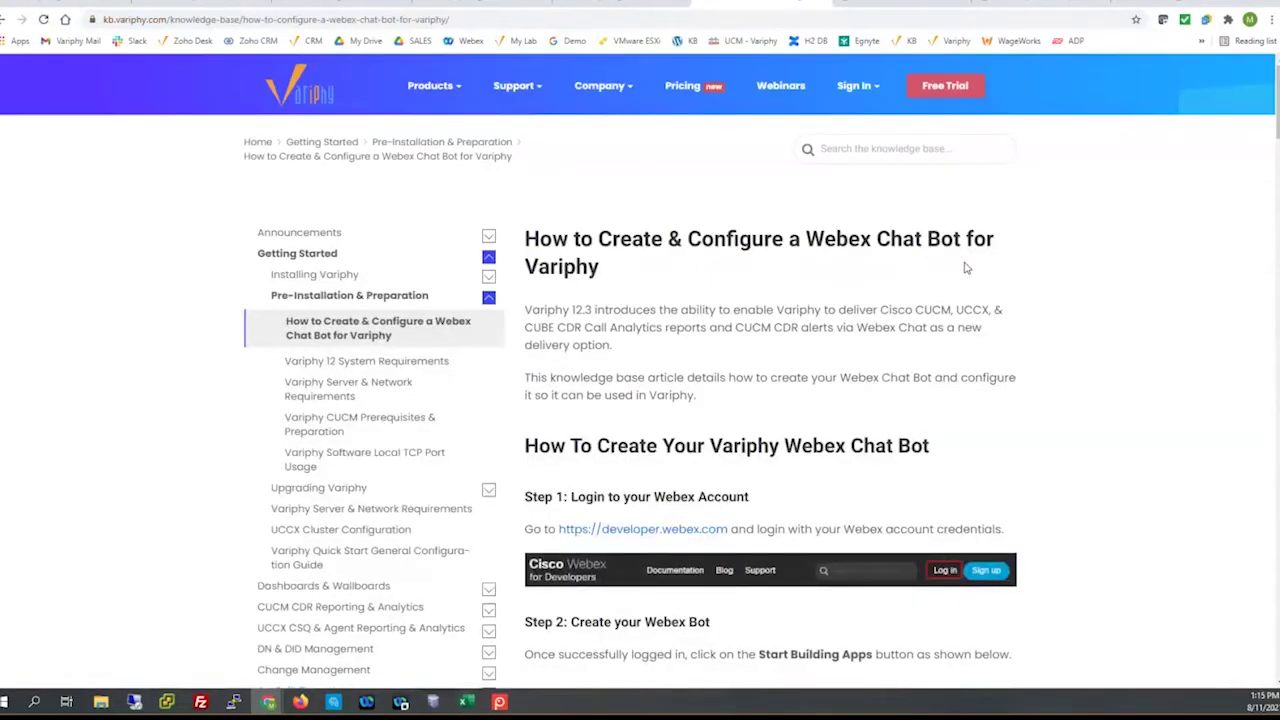
left_click(360, 5)
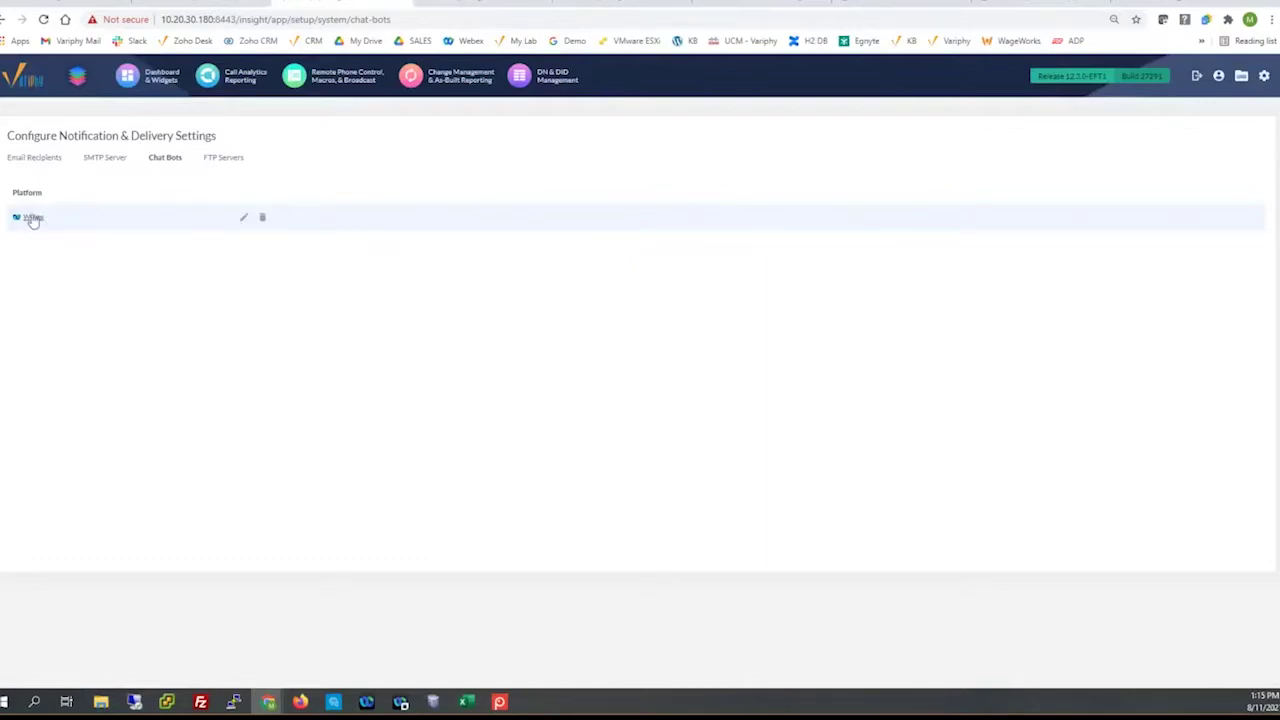
key("ctrl+plus")
key("ctrl+plus")
key("ctrl+plus")
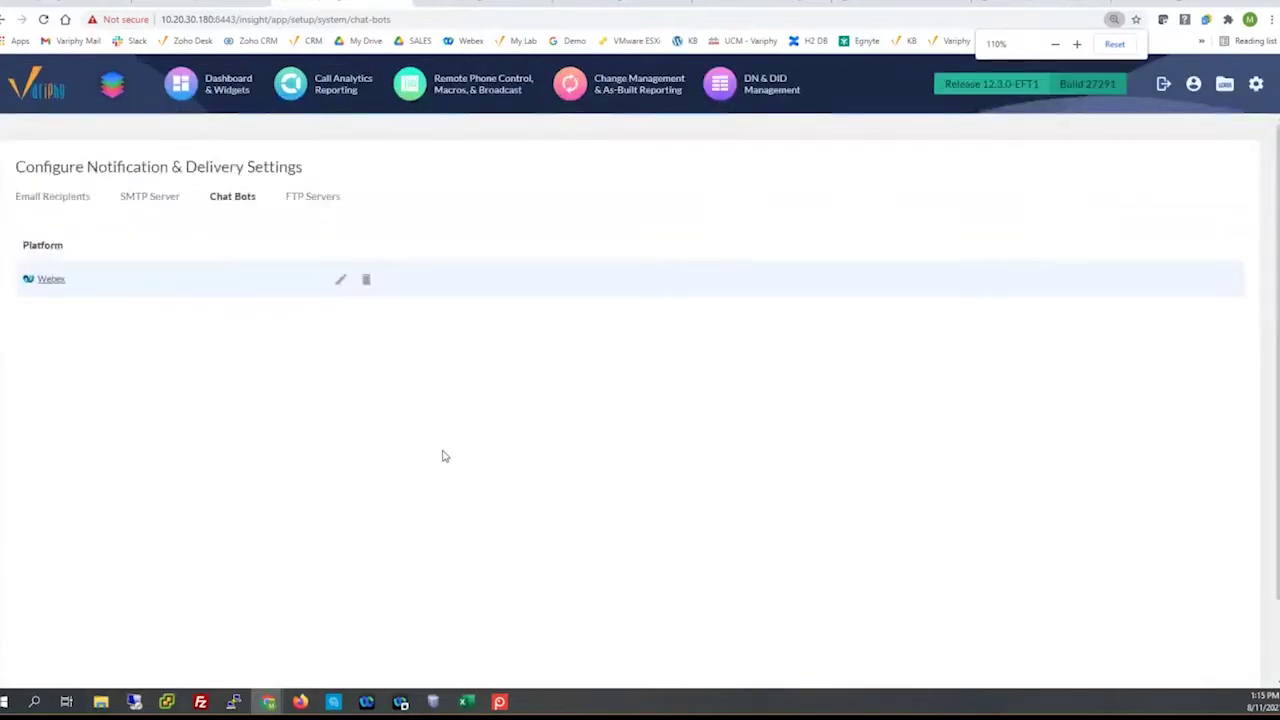
left_click(341, 280)
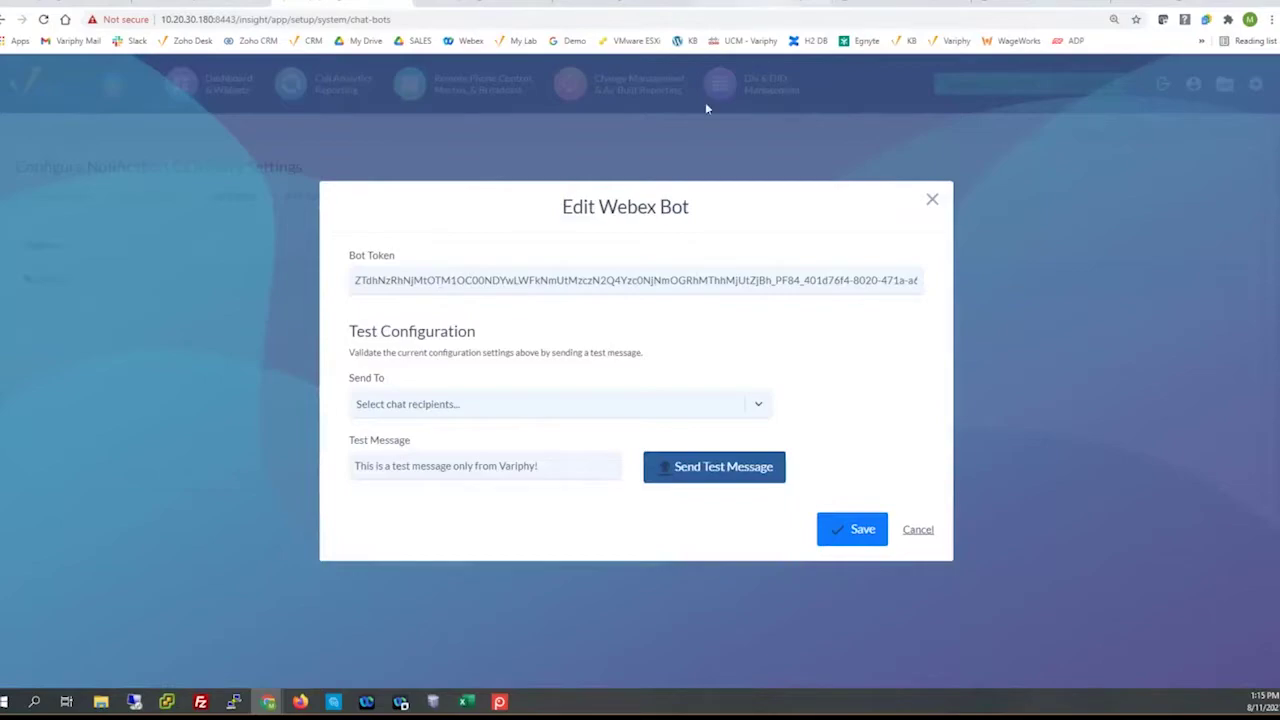
Send the default test message to the individual user from the Webex bot configuration and check its arrival in Webex.
left_click(556, 412)
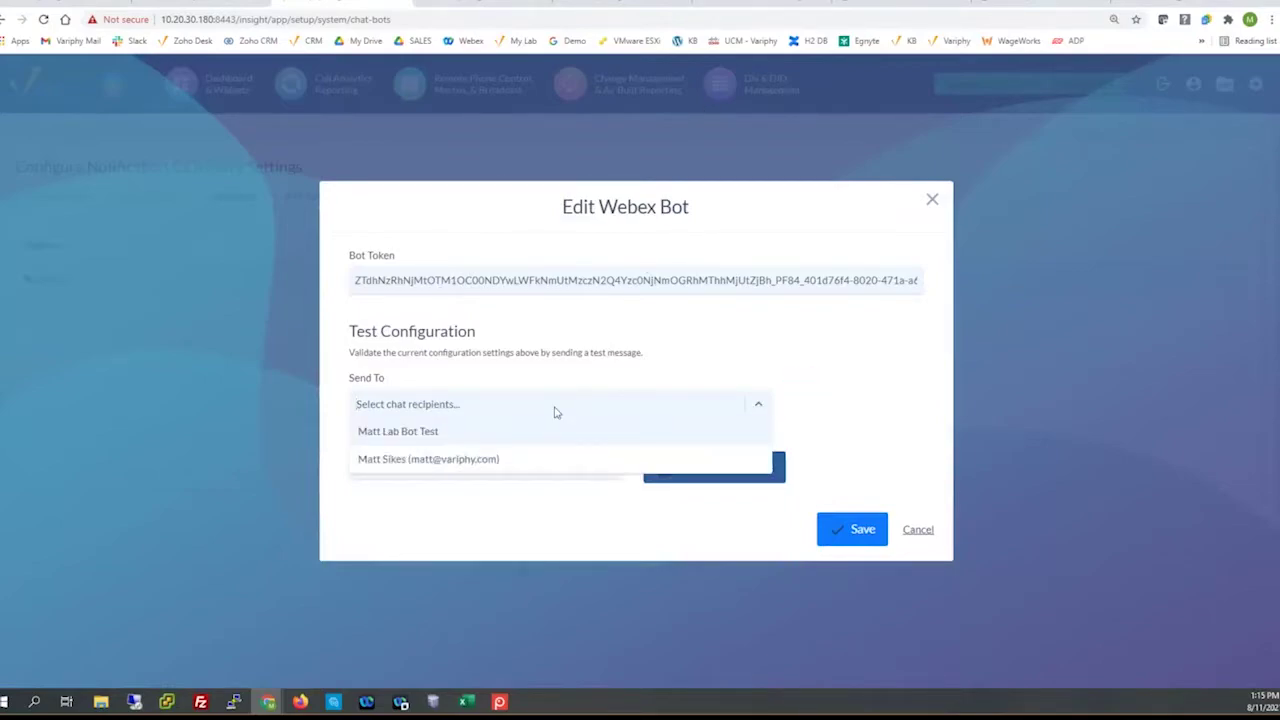
left_click(450, 459)
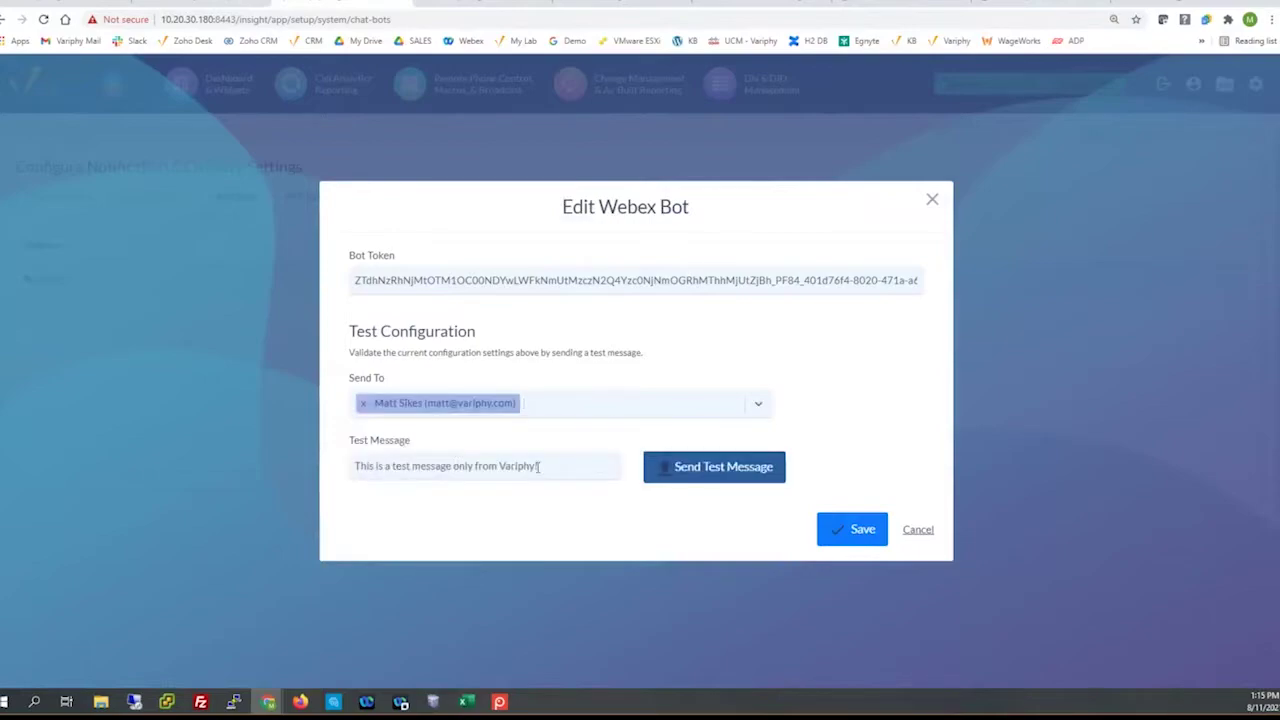
left_click(716, 466)
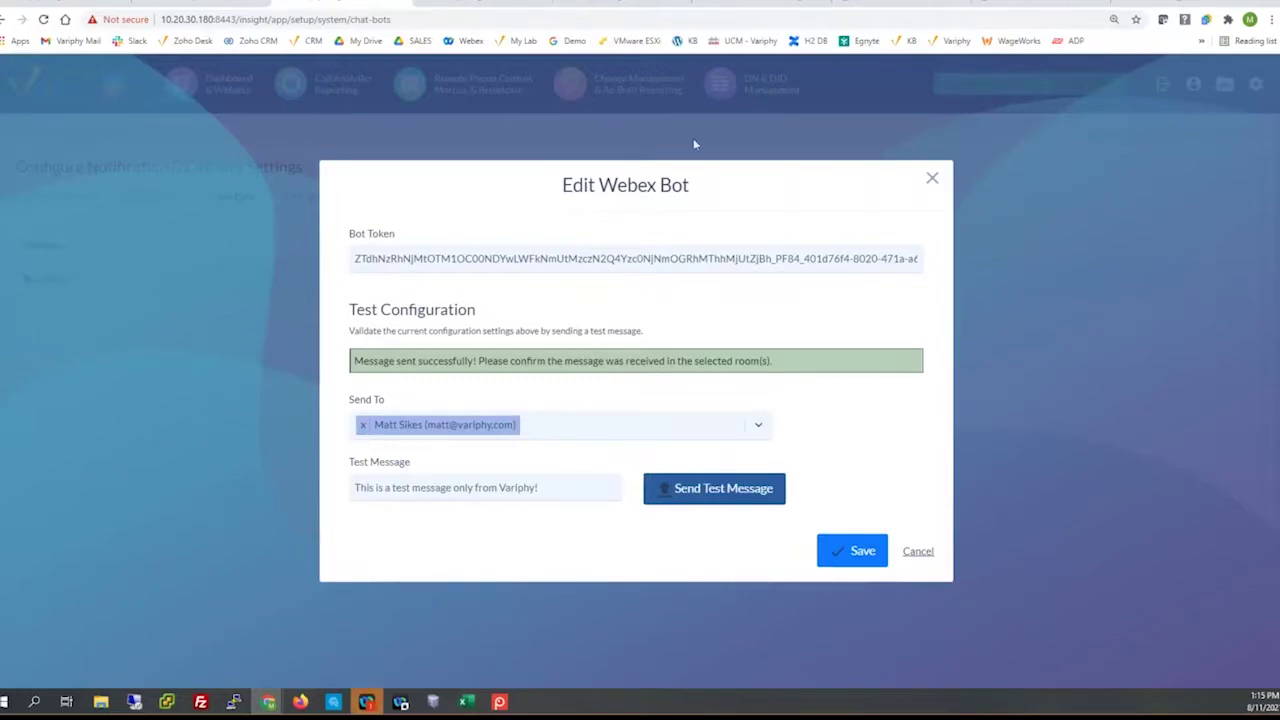
key("alt+Tab")
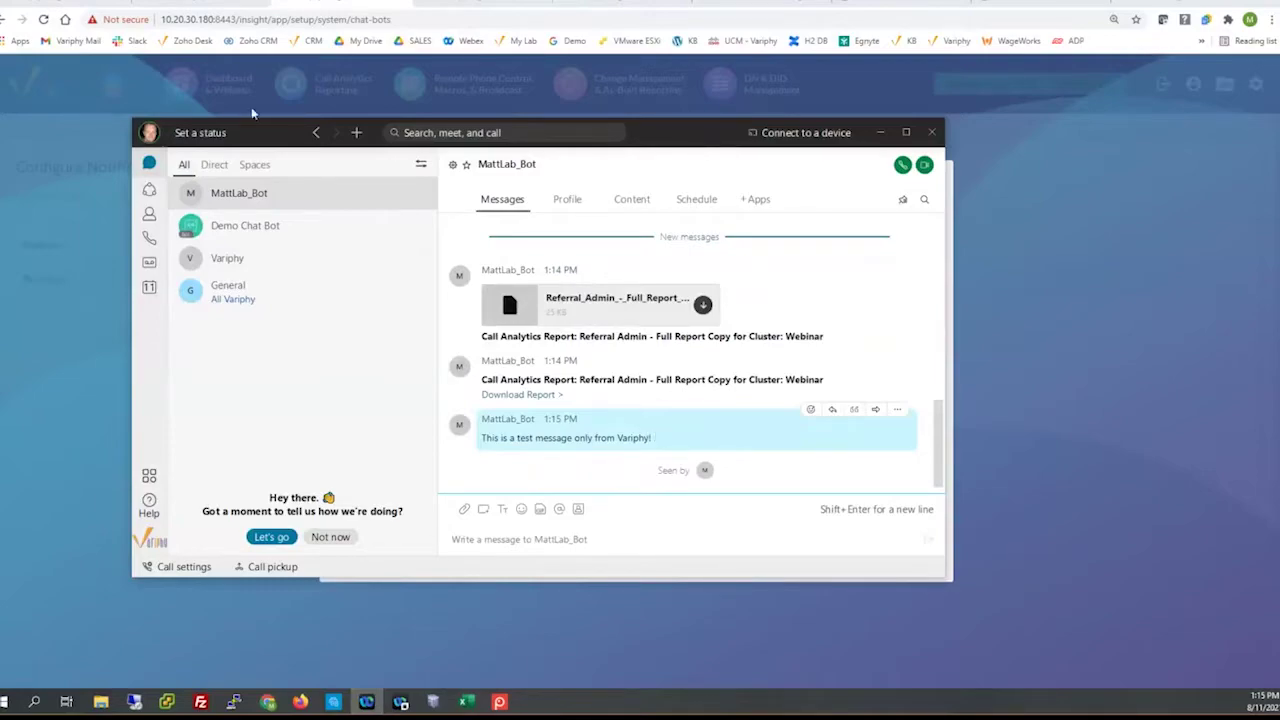
View the scheduled report deliveries in the Demo Chat Bot conversation, and close the Webex bot configuration without saving.
left_click_drag(708, 124, 718, 118)
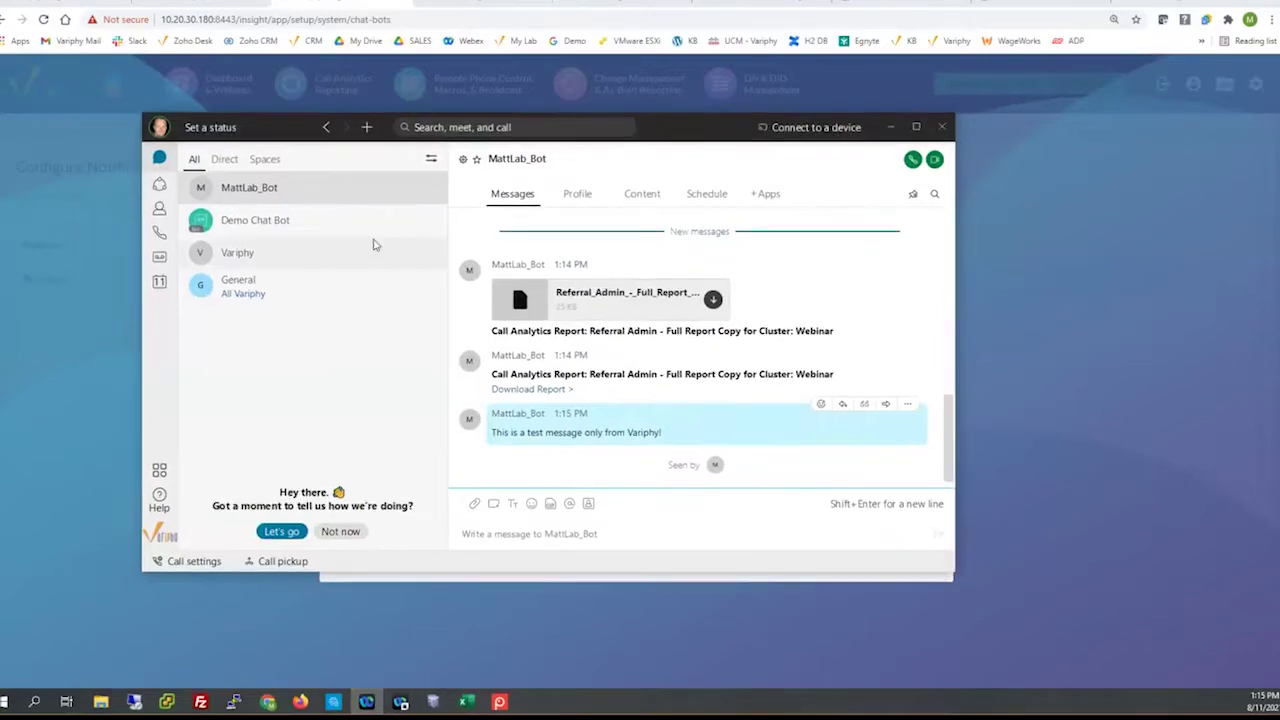
left_click(257, 226)
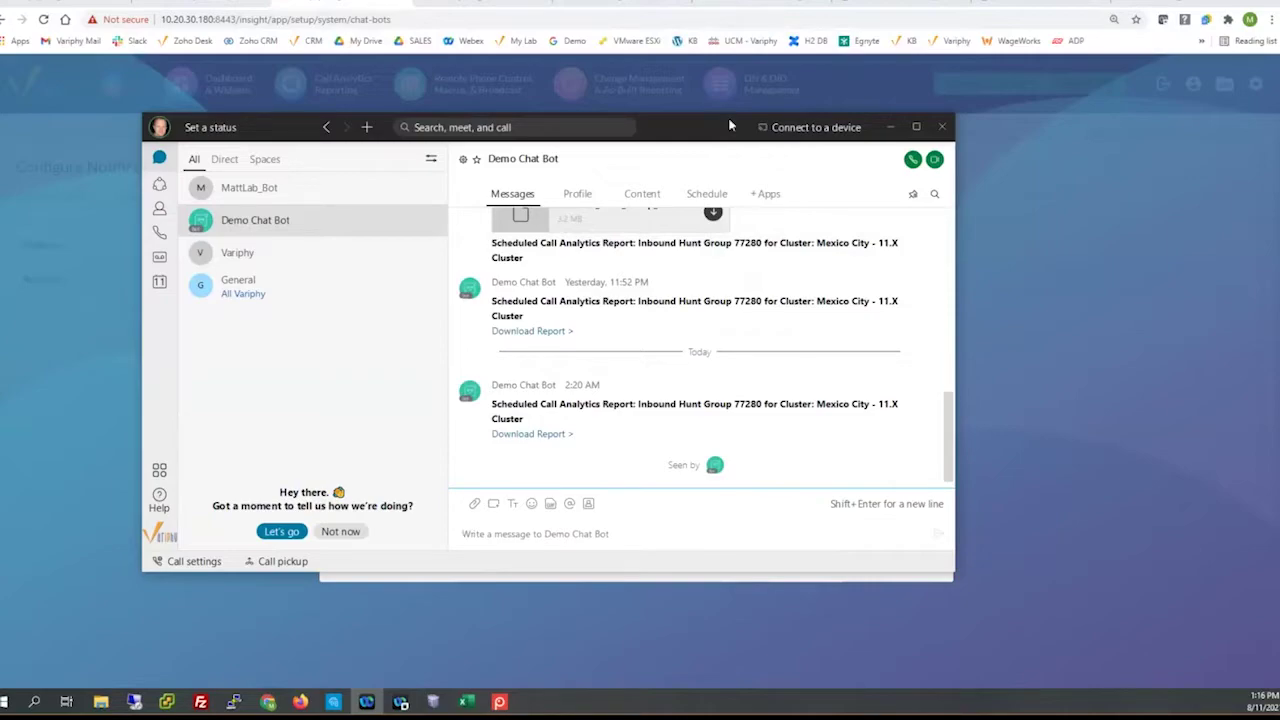
left_click(780, 622)
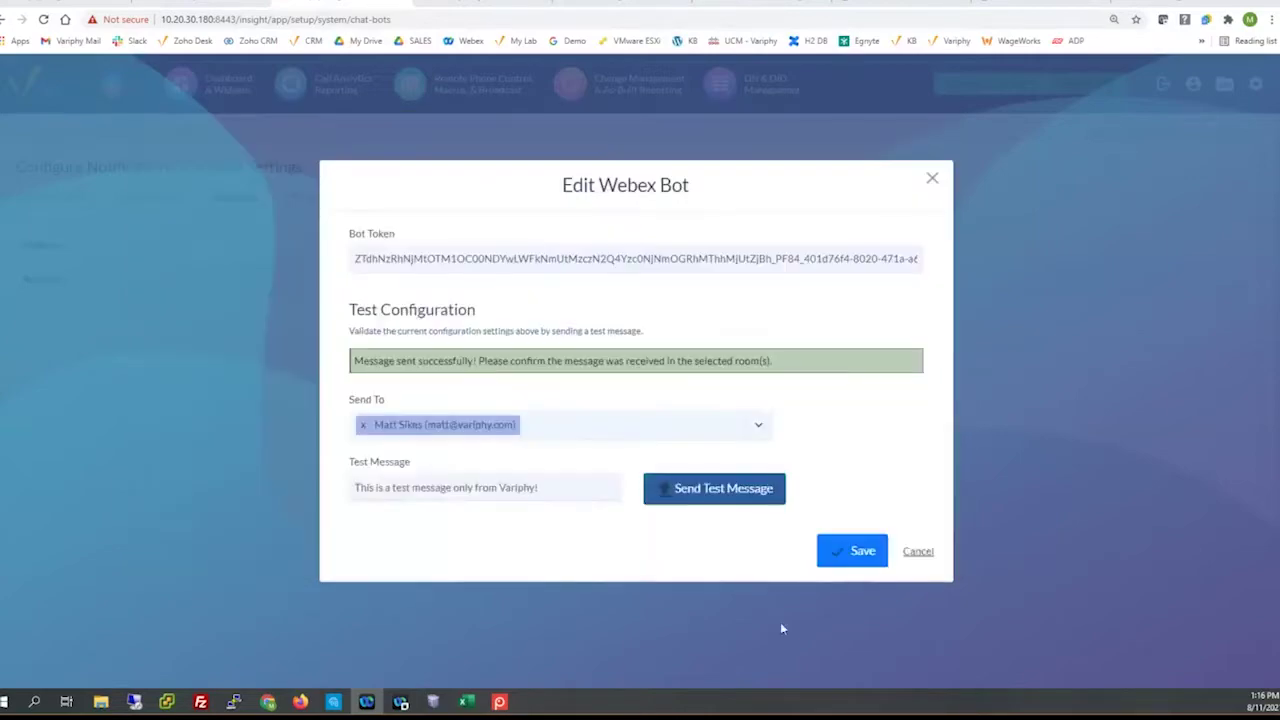
left_click(917, 553)
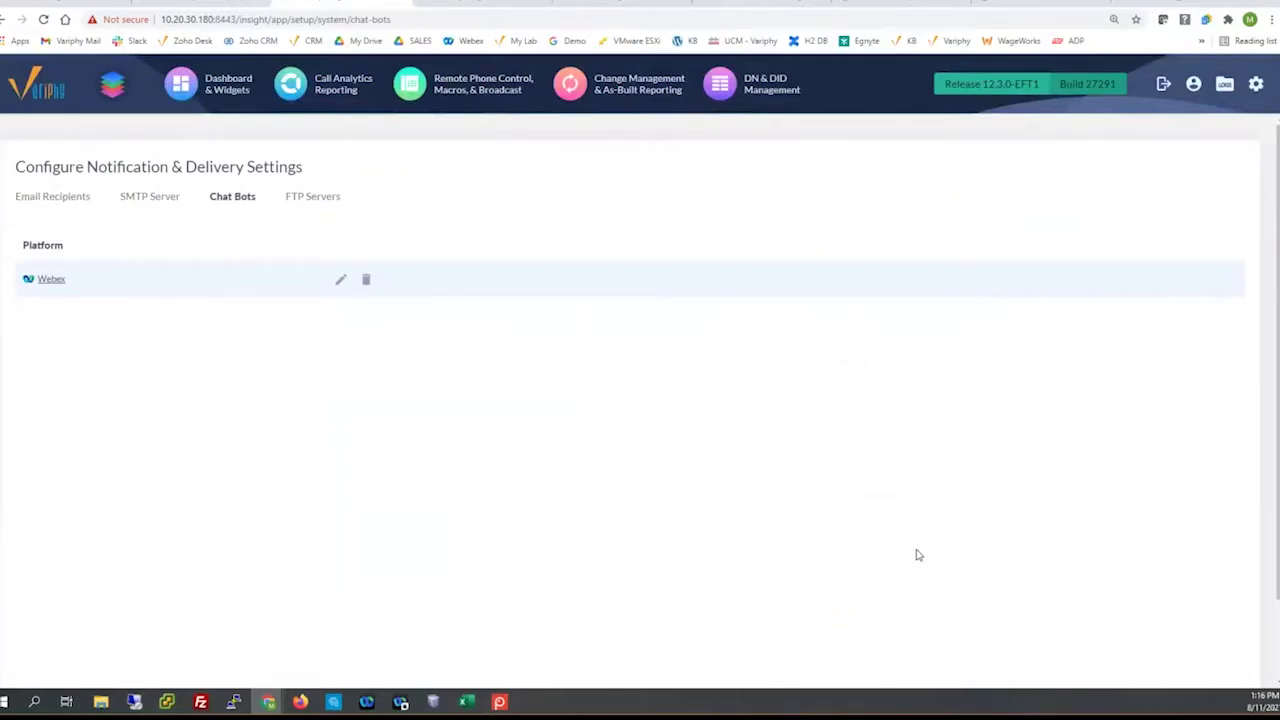
Compare Agent Counts on the CCX Specific and UCCX dashboards, placing the UCCX widget's screenshot below the CCX Specific widget.
left_click(420, 12)
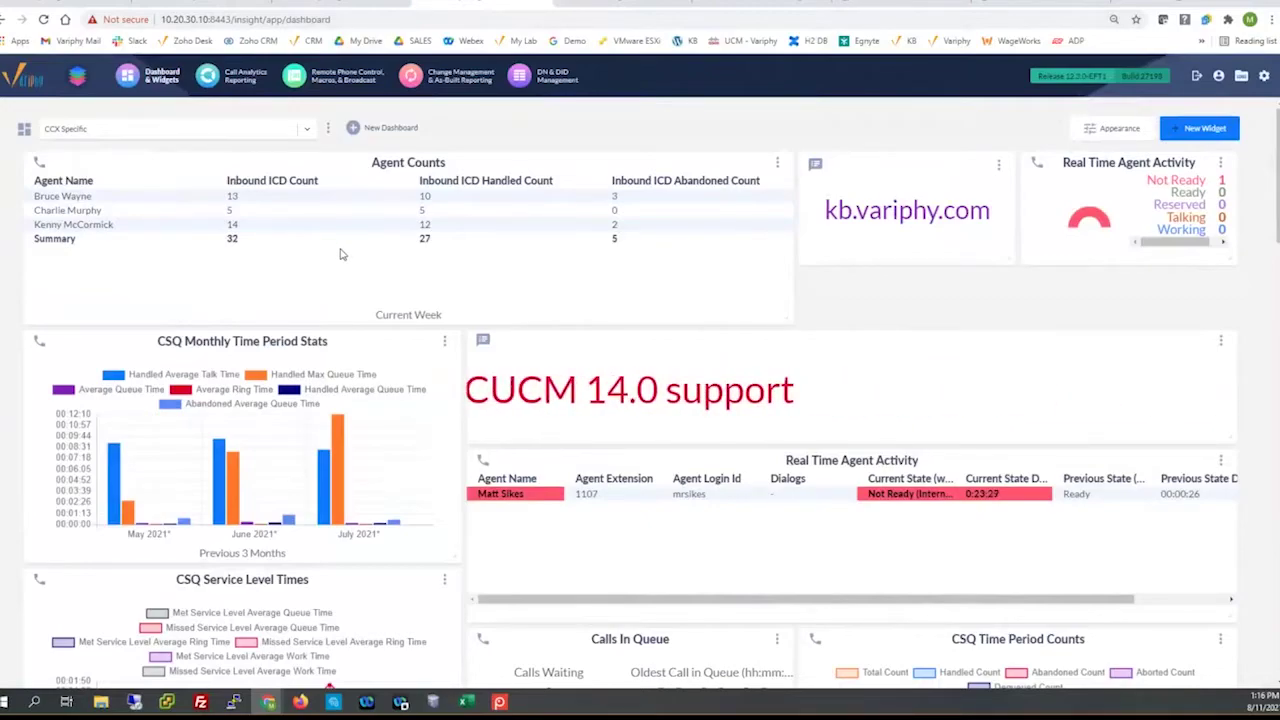
left_click(602, 5)
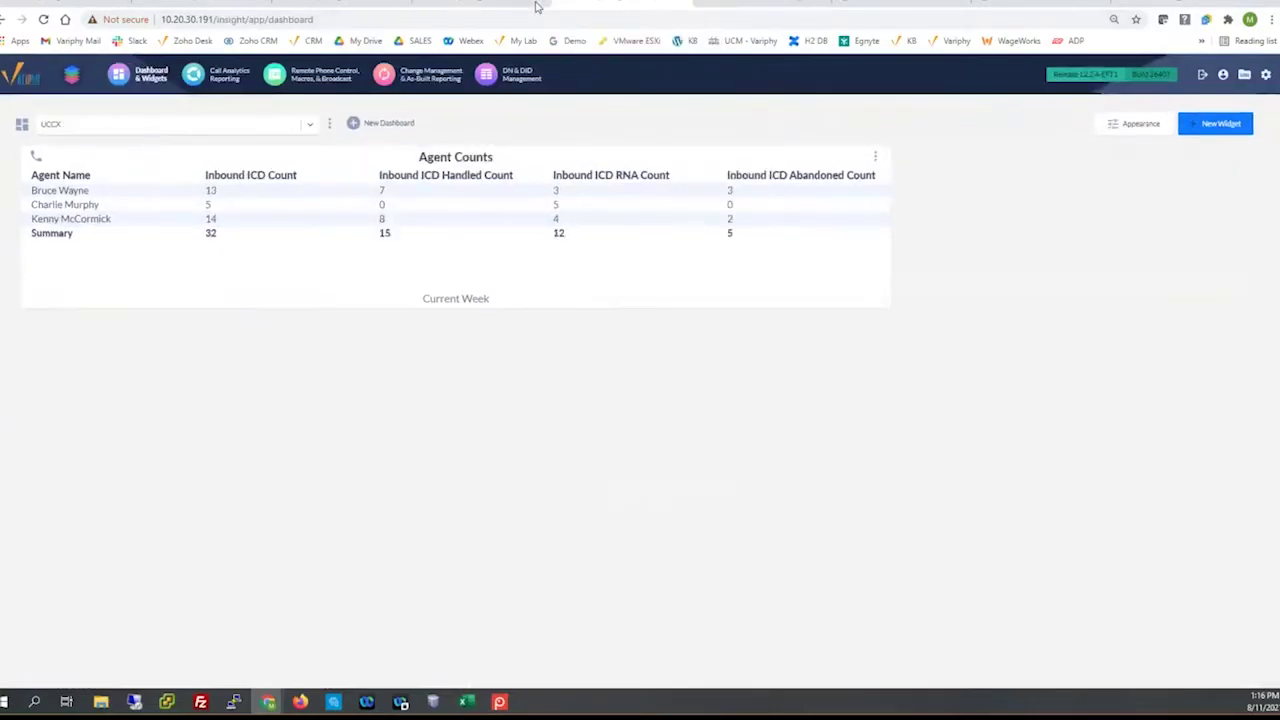
left_click(535, 7)
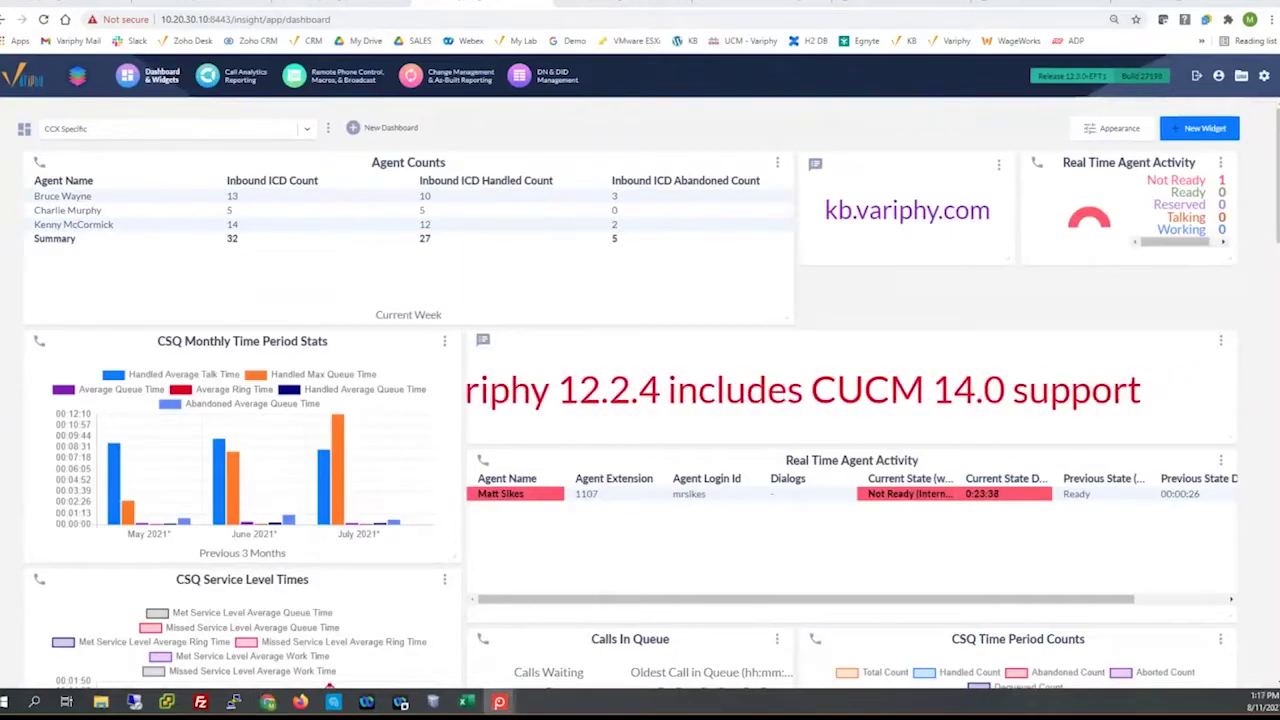
left_click_drag(670, 276, 633, 274)
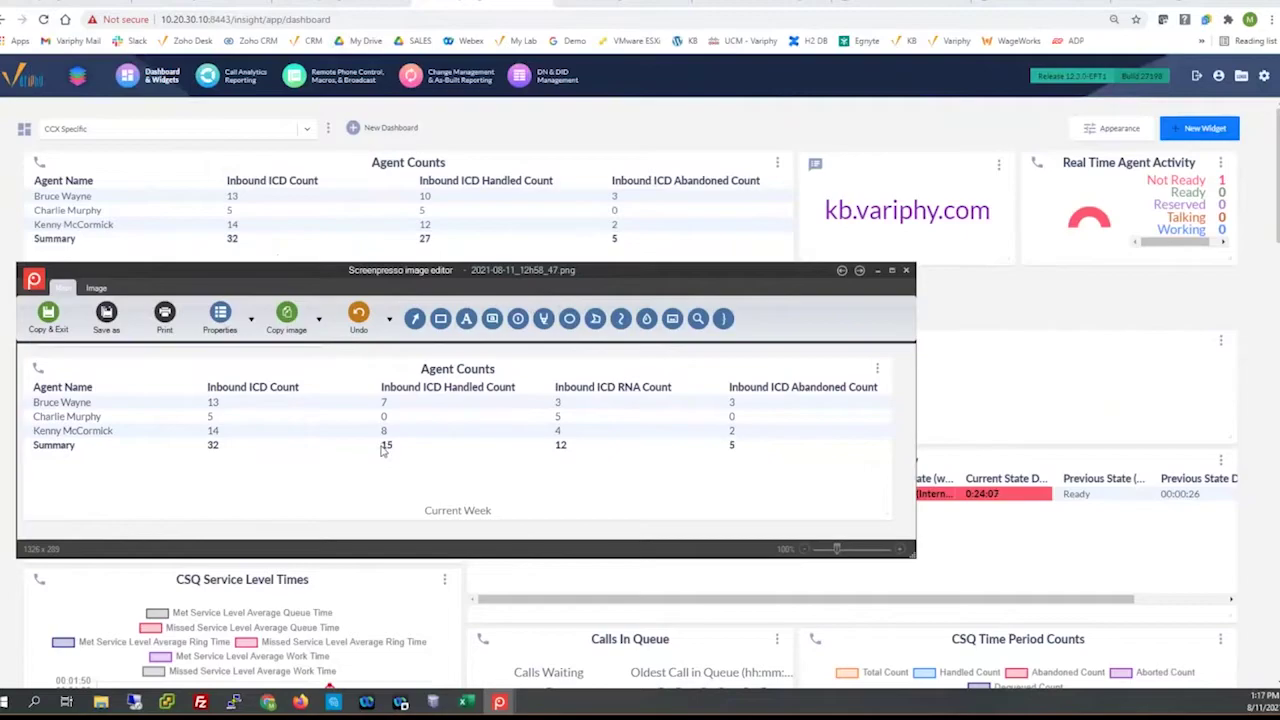
left_click_drag(472, 270, 478, 356)
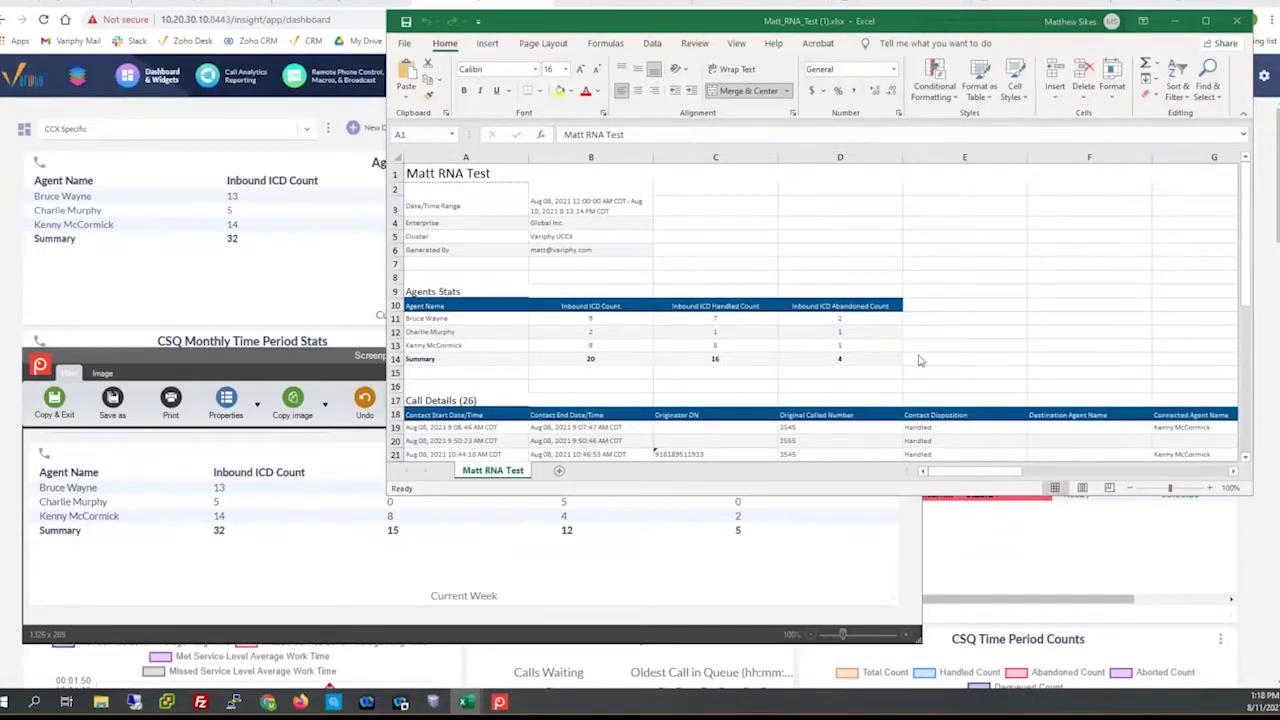
Examine the inbound, handled and abandoned ICD counts in the Agents Stats summary row of the RNA test workbook.
left_click(597, 358)
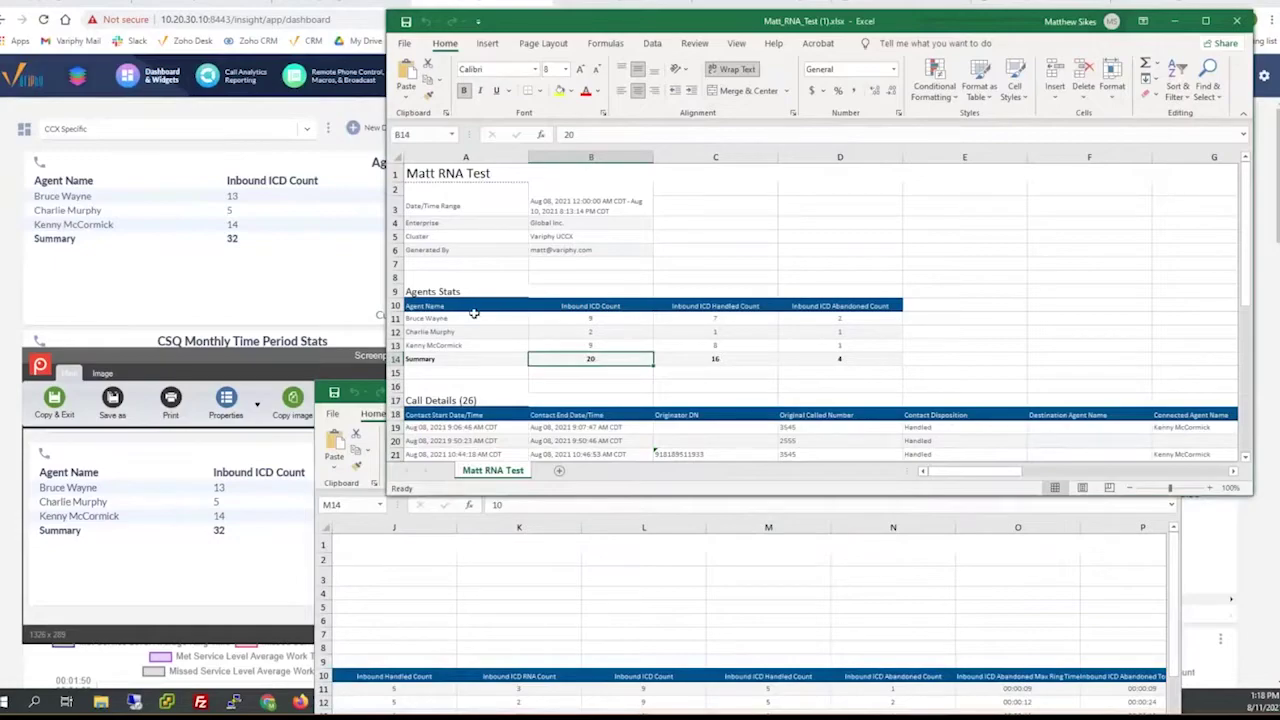
left_click(700, 358)
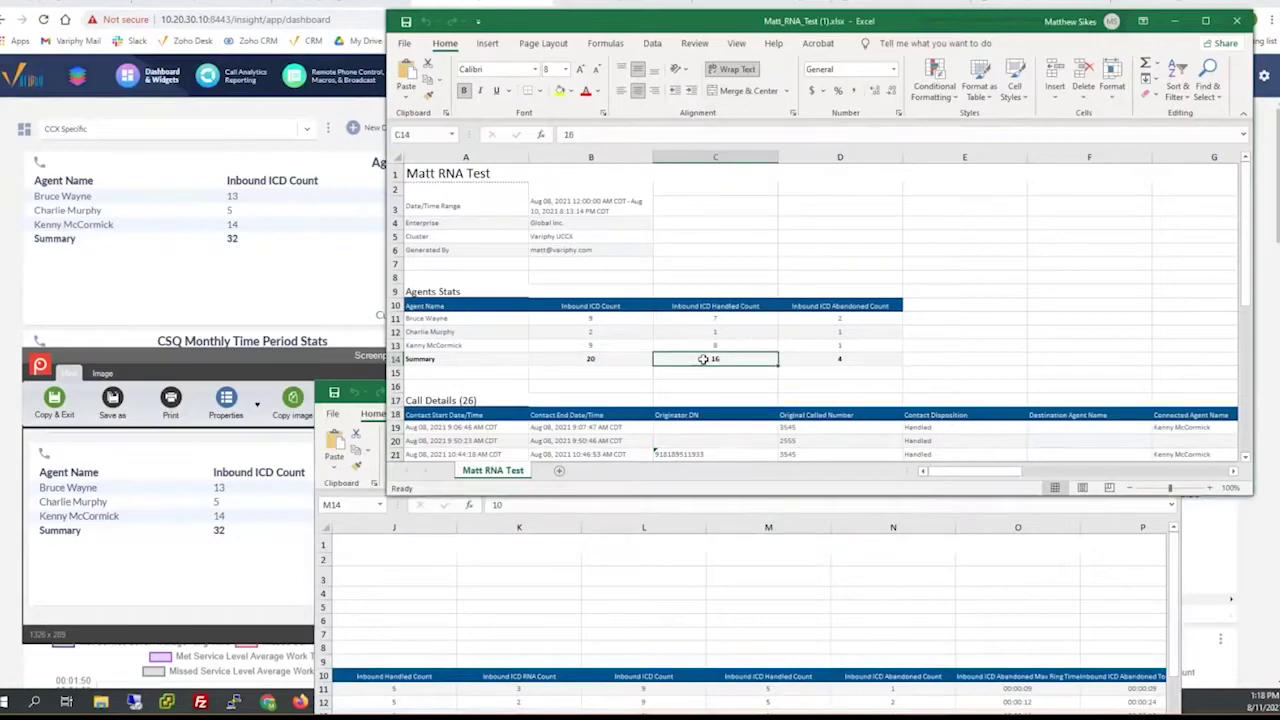
left_click(820, 359)
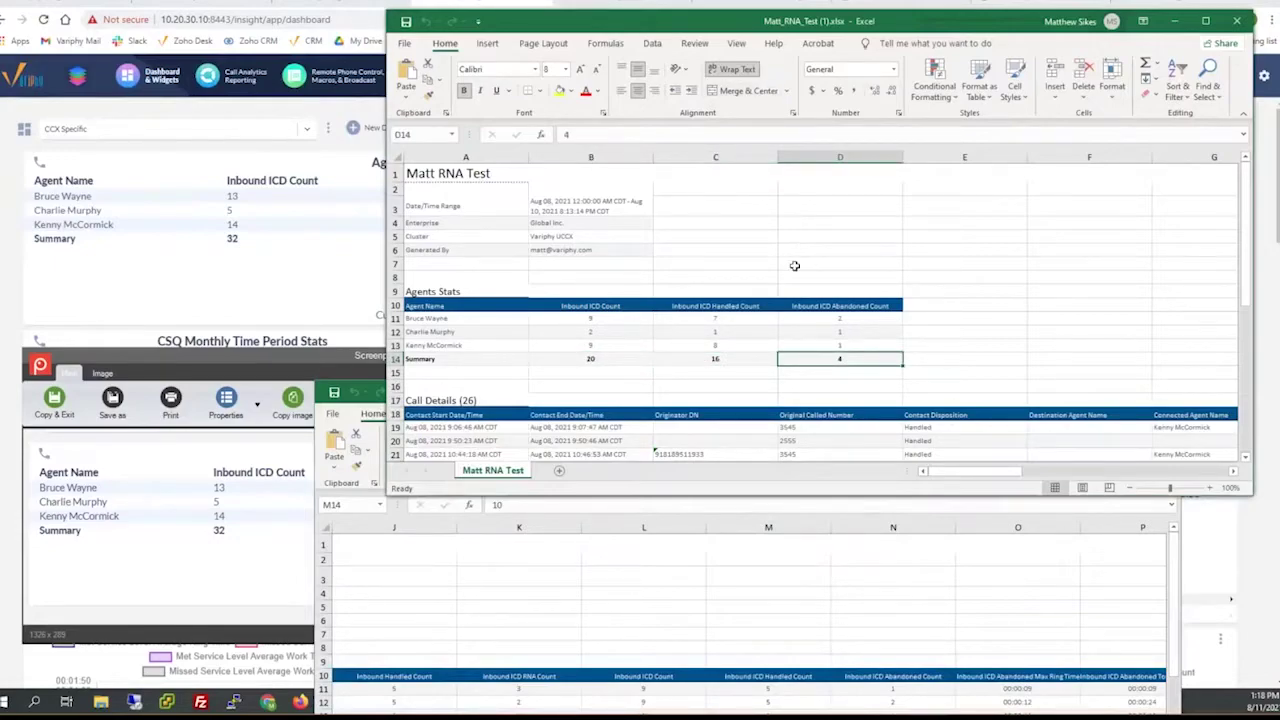
Maximize the RNA test workbook and follow the Aug 08, 11:22:14 AM call across Call Details to its Talk Time.
left_click(1205, 21)
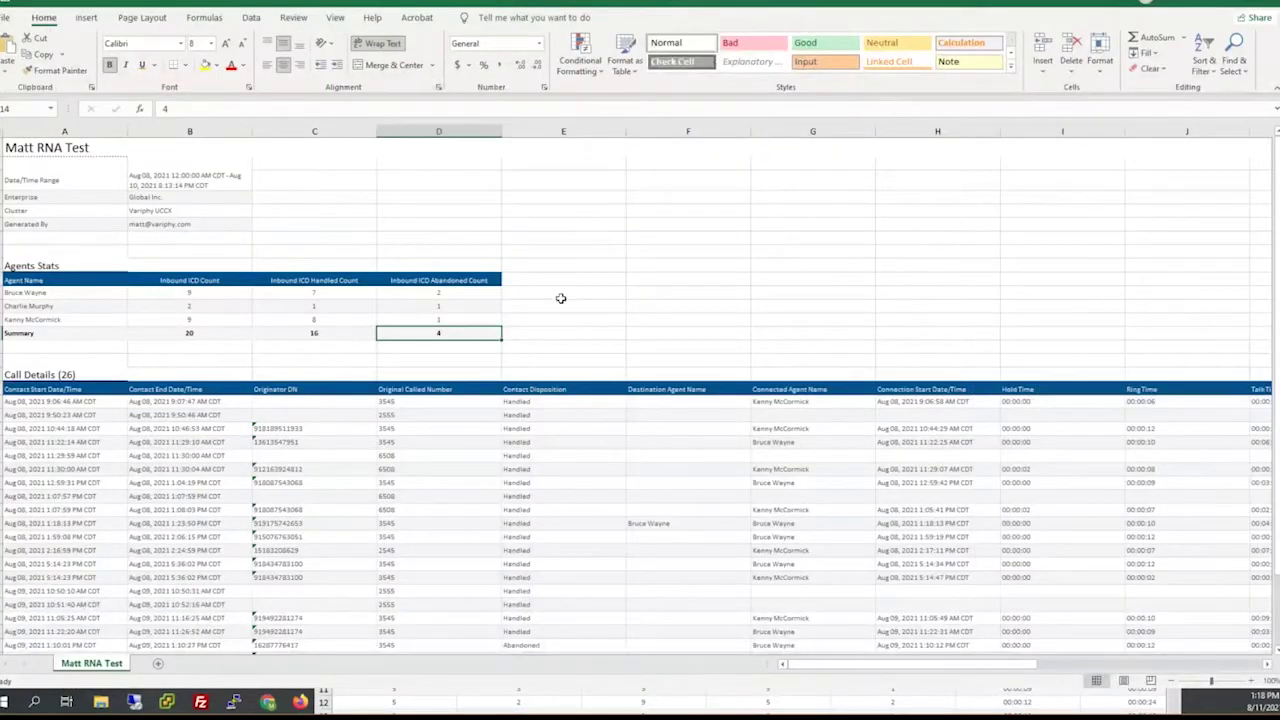
left_click(349, 443)
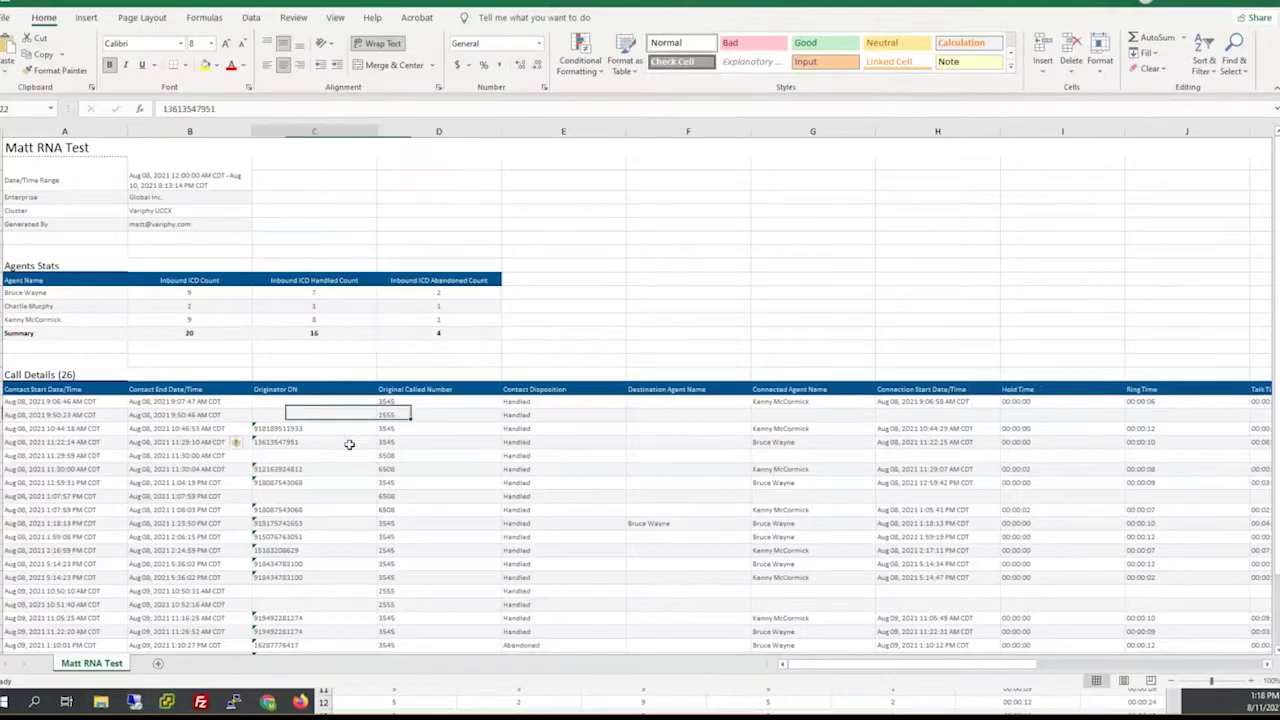
key("Right")
key("Right")
key("Right")
key("Right")
key("Right")
key("Right")
key("Right")
key("Right")
key("Right")
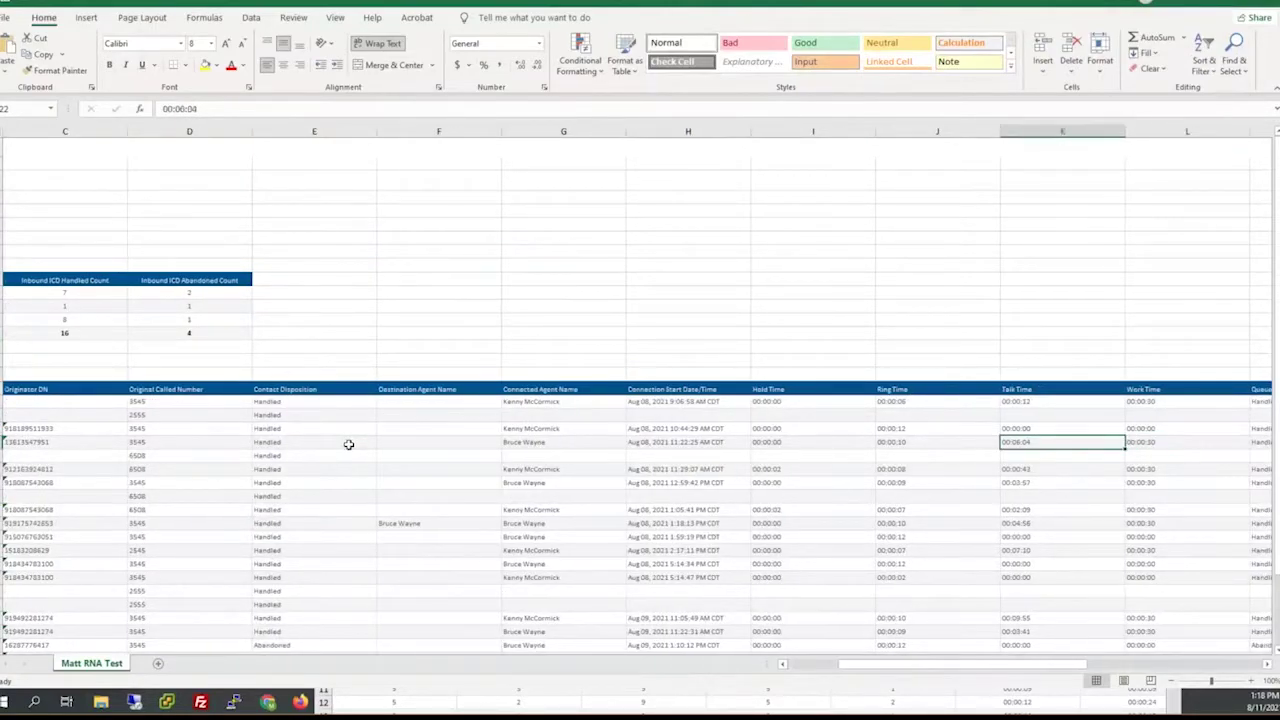
Examine the Talk Time, Work Time and Queue Disposition of the Aug 08, 10:44:18 AM call, and restore the workbook window to its smaller size.
key("Up")
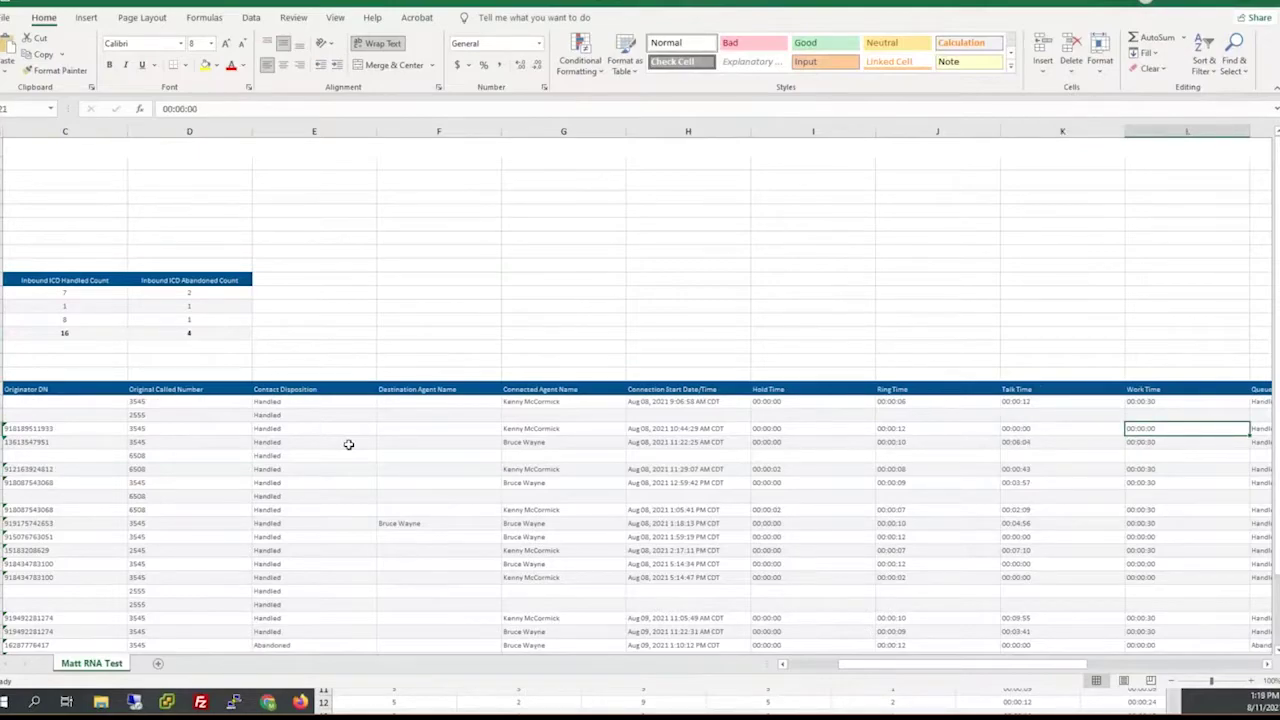
key("Right")
key("Right")
key("Left")
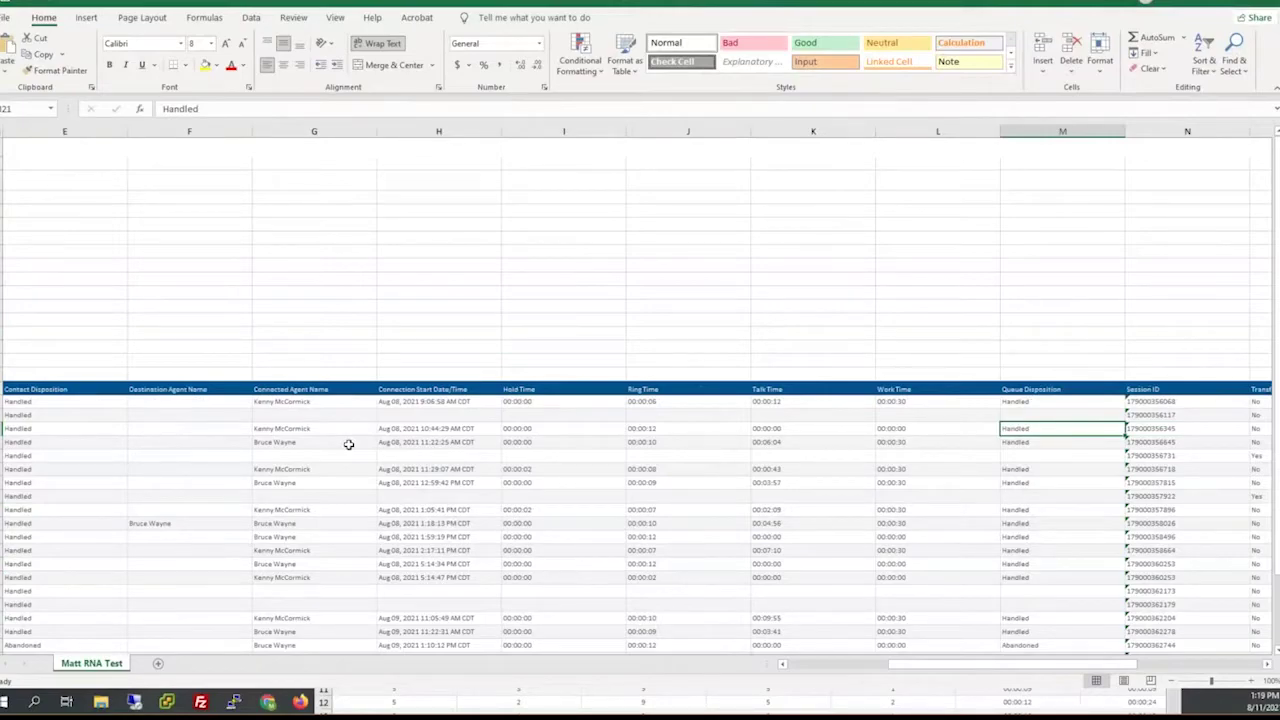
key("Left")
key("Left")
key("Left")
key("Right")
key("shift+Right")
type("00:00:00\t00:00:00")
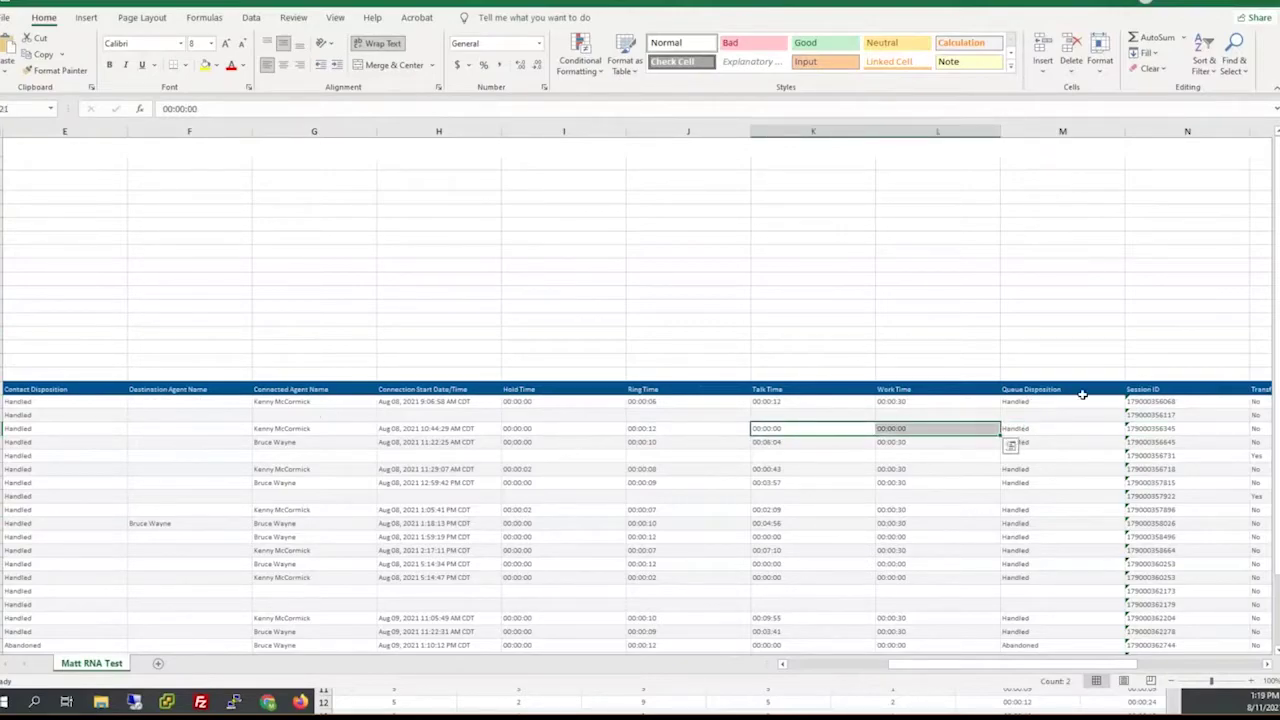
left_click(1028, 433)
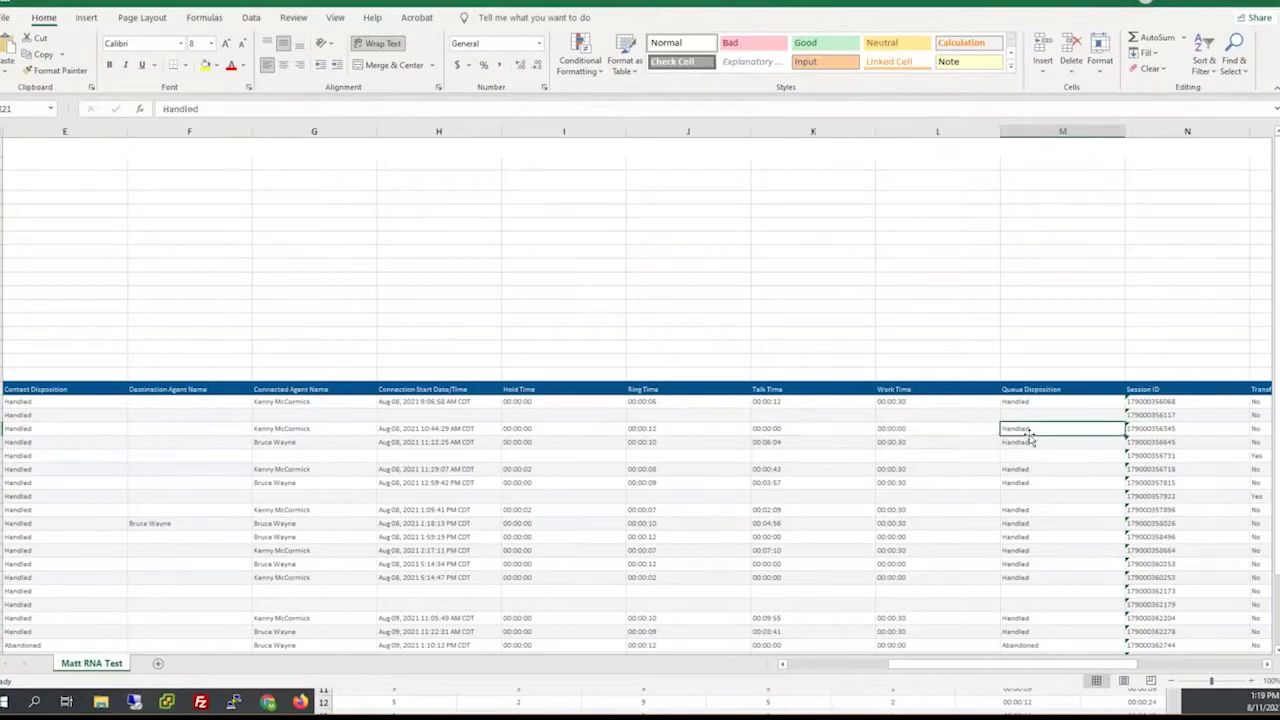
key("super+Down")
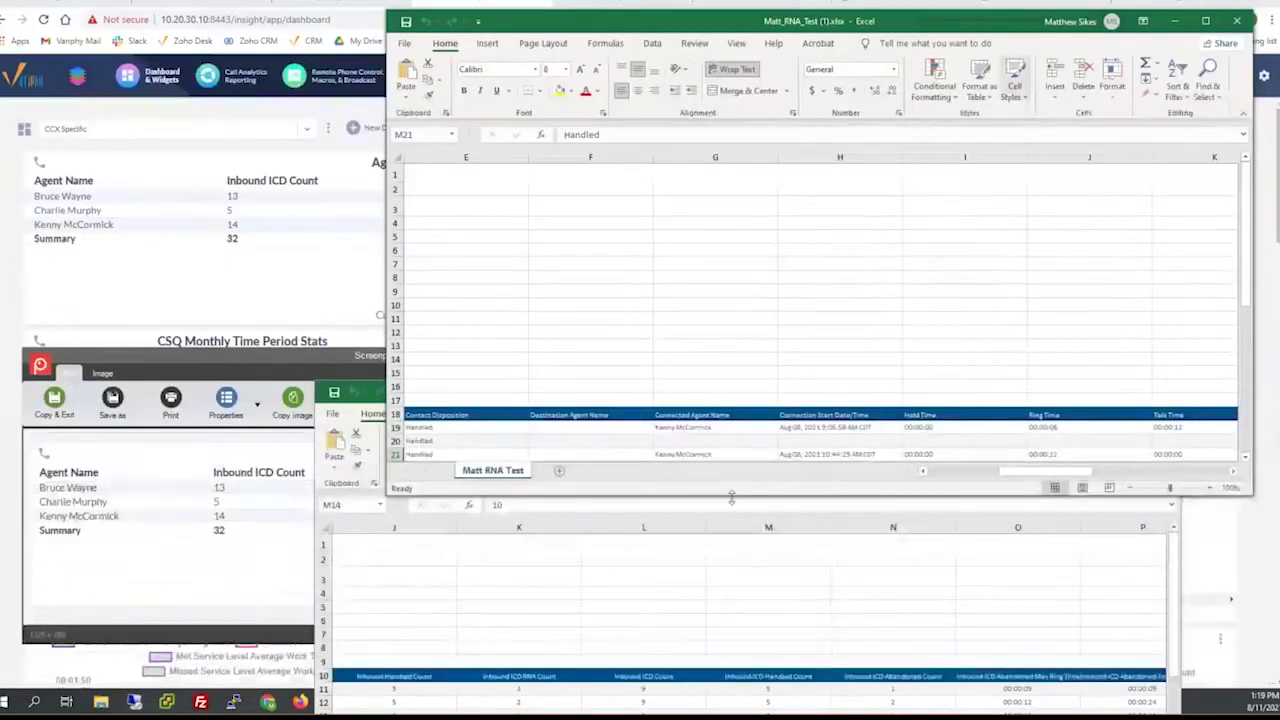
Maximize the Agent Search workbook, examine the Inbound ICD Count and Inbound ICD Handled Count totals, and restore its smaller window size.
key("alt+Tab")
key("super+Up")
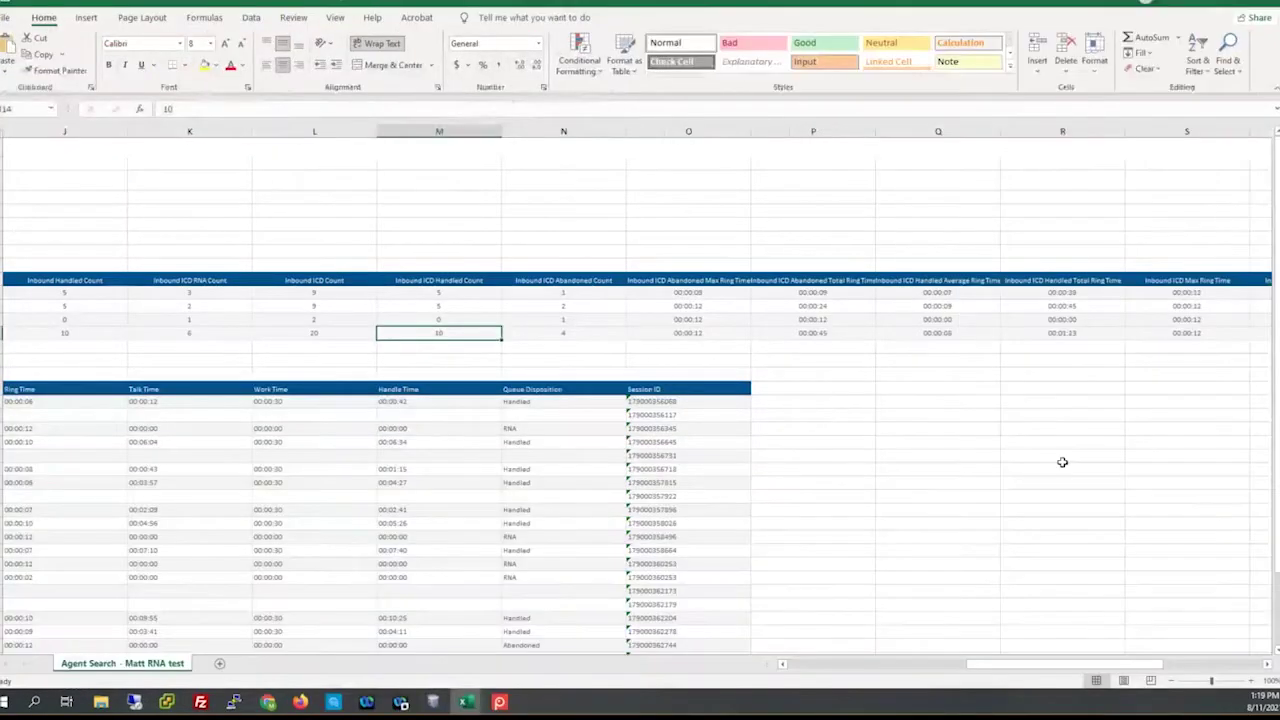
left_click(325, 337)
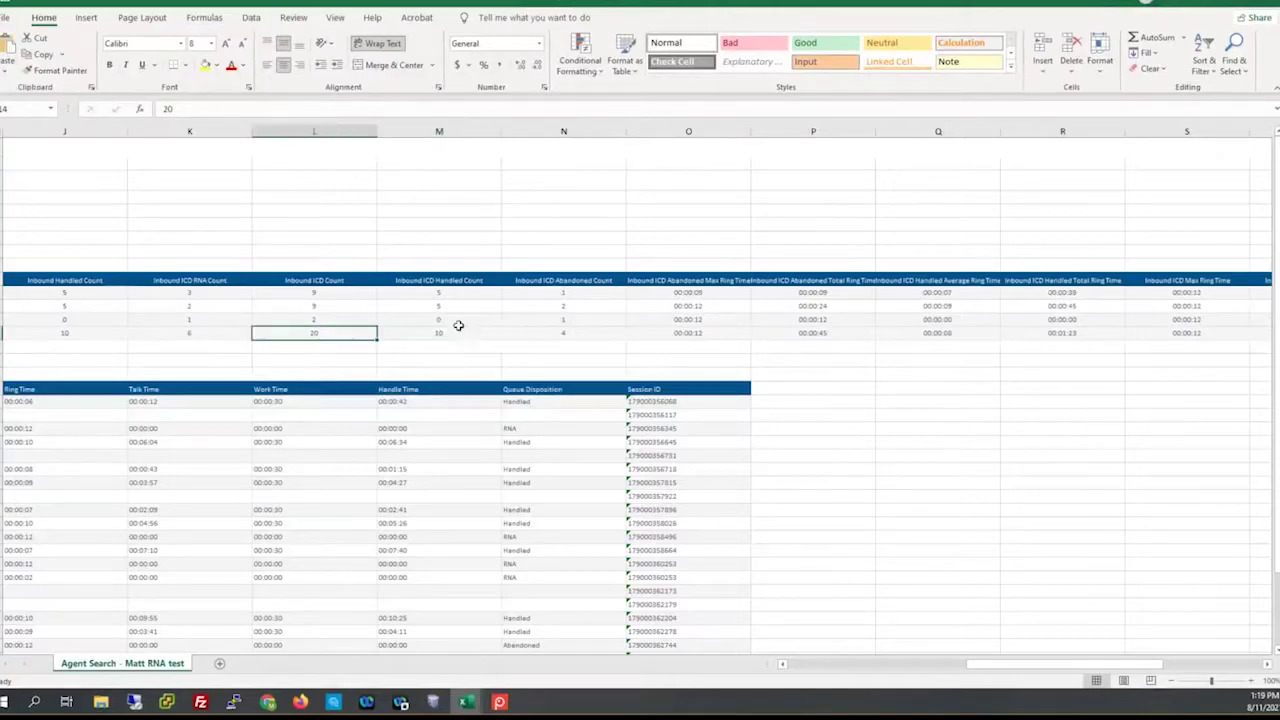
left_click(446, 332)
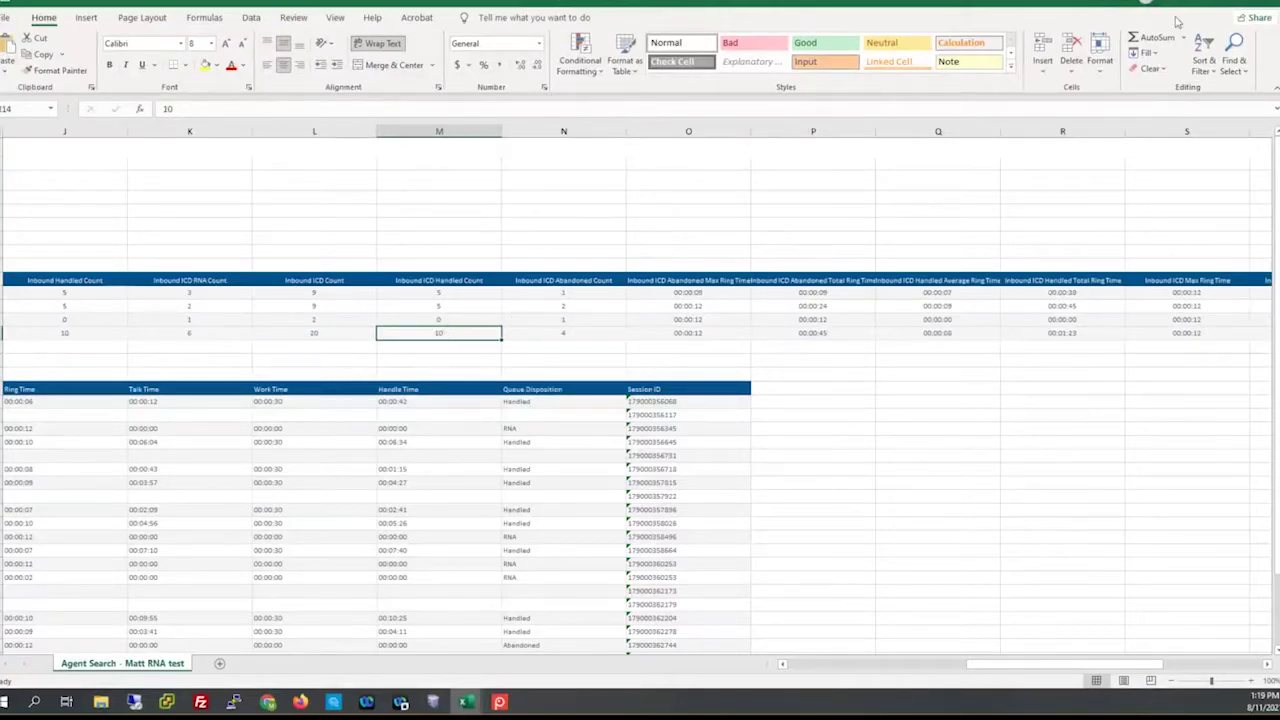
left_click(1240, 2)
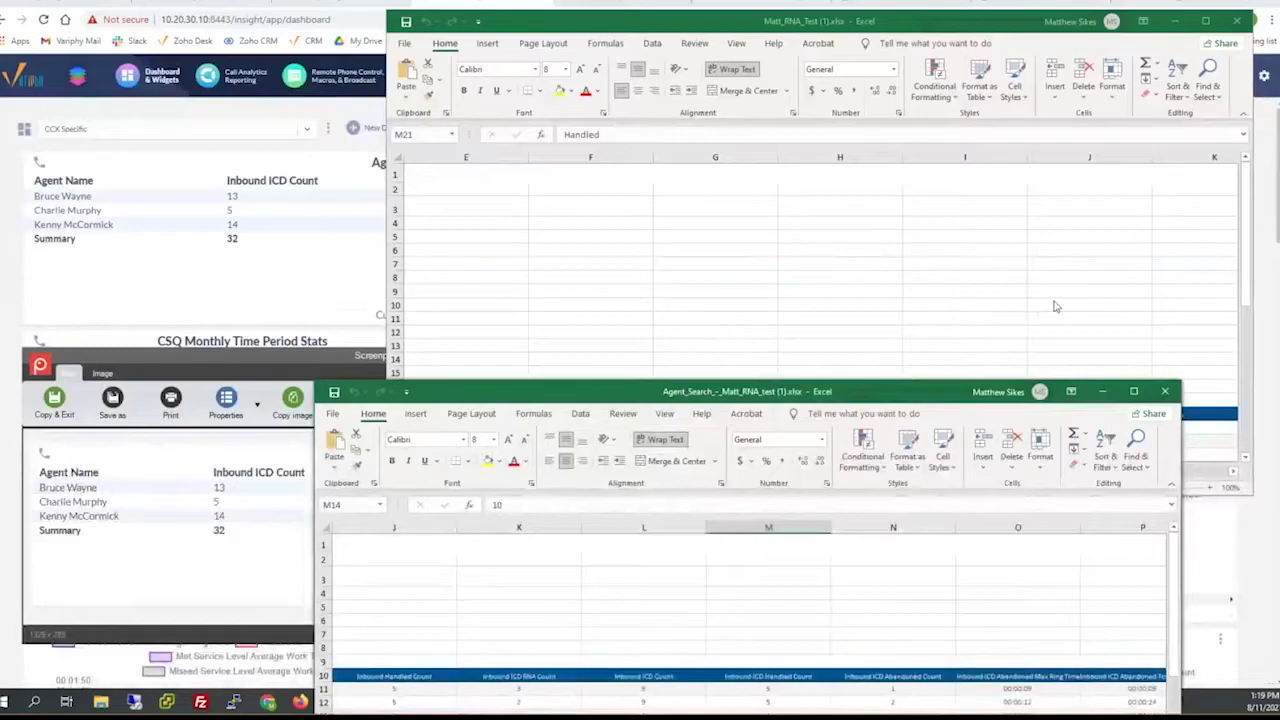
Bring the first columns of the RNA test workbook back into view, minimize it, and move the Agent Search workbook window up over the dashboard.
left_click(1224, 344)
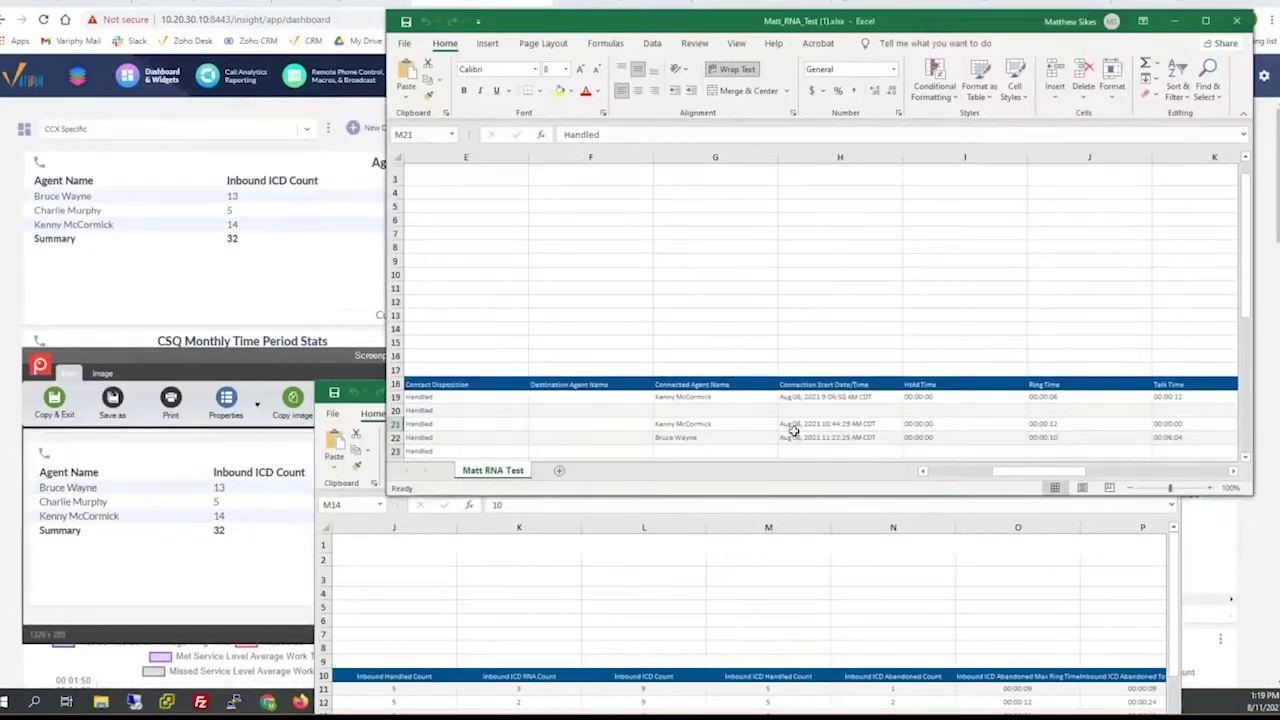
left_click(962, 472)
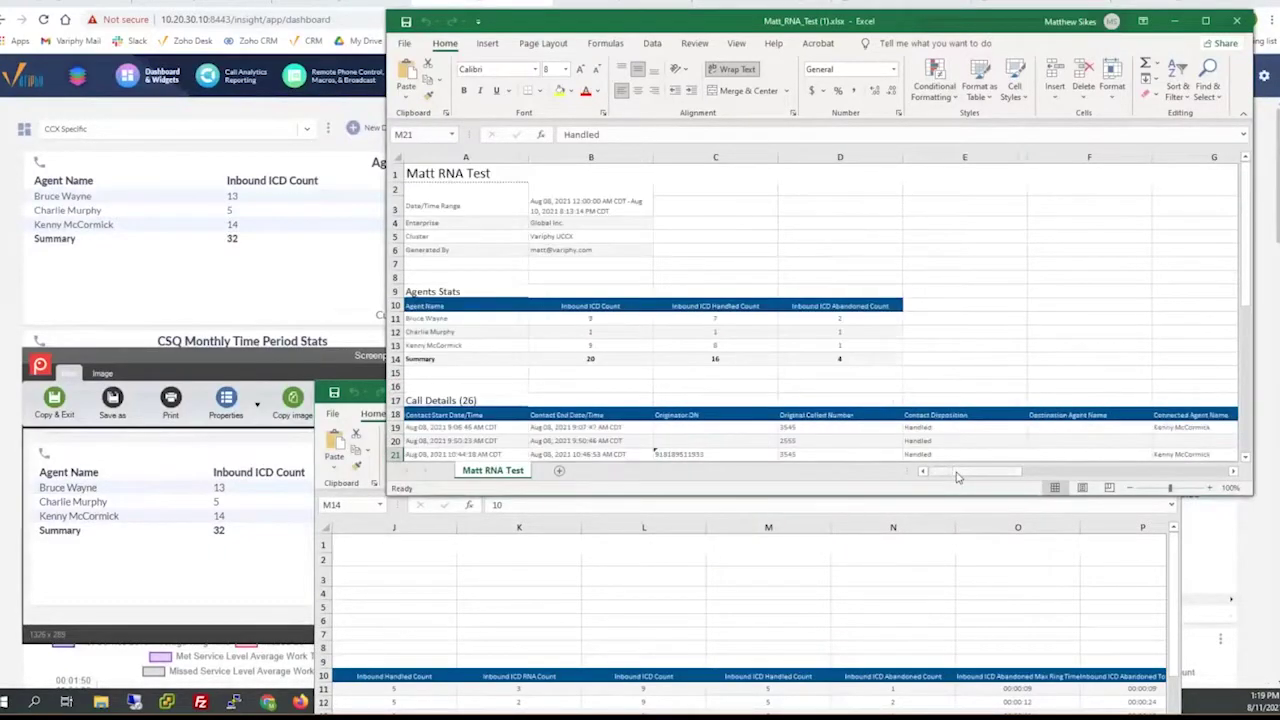
left_click(1174, 20)
left_click_drag(926, 394, 826, 181)
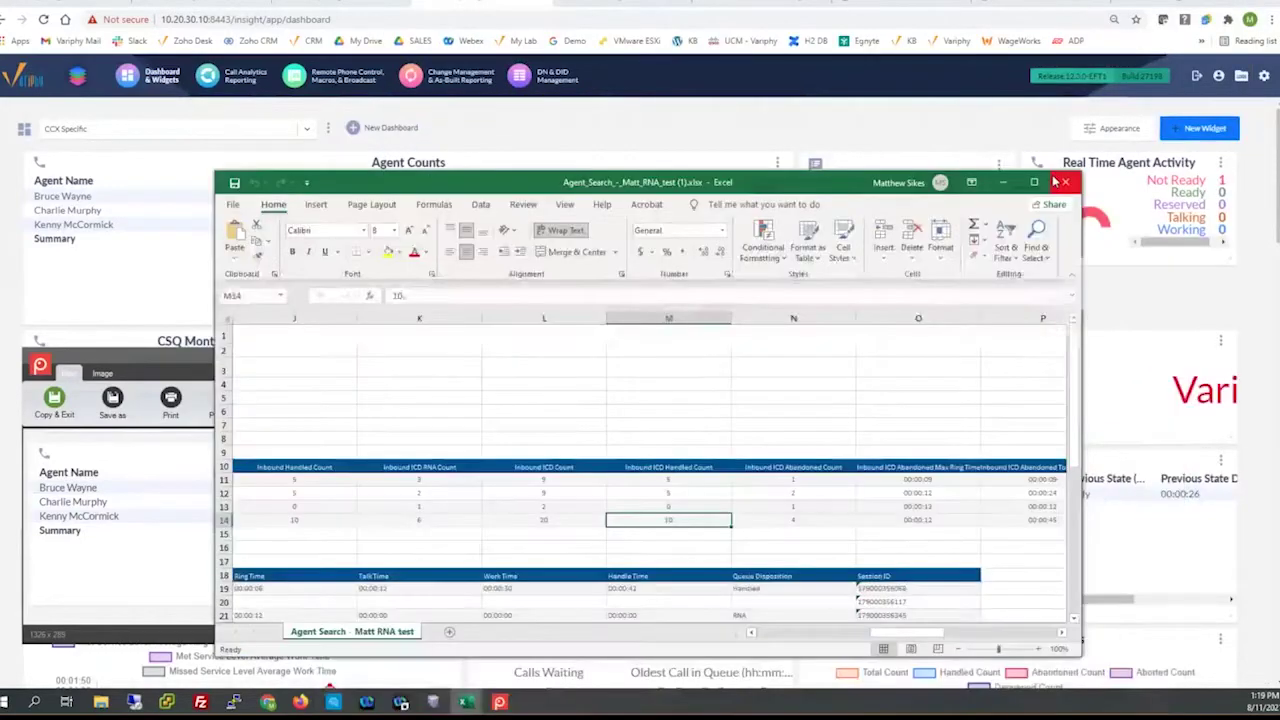
Maximize the Agent Search workbook and compare the summary totals for Inbound ICD RNA Count, Inbound ICD Count and Inbound ICD Handled Count.
left_click(1032, 178)
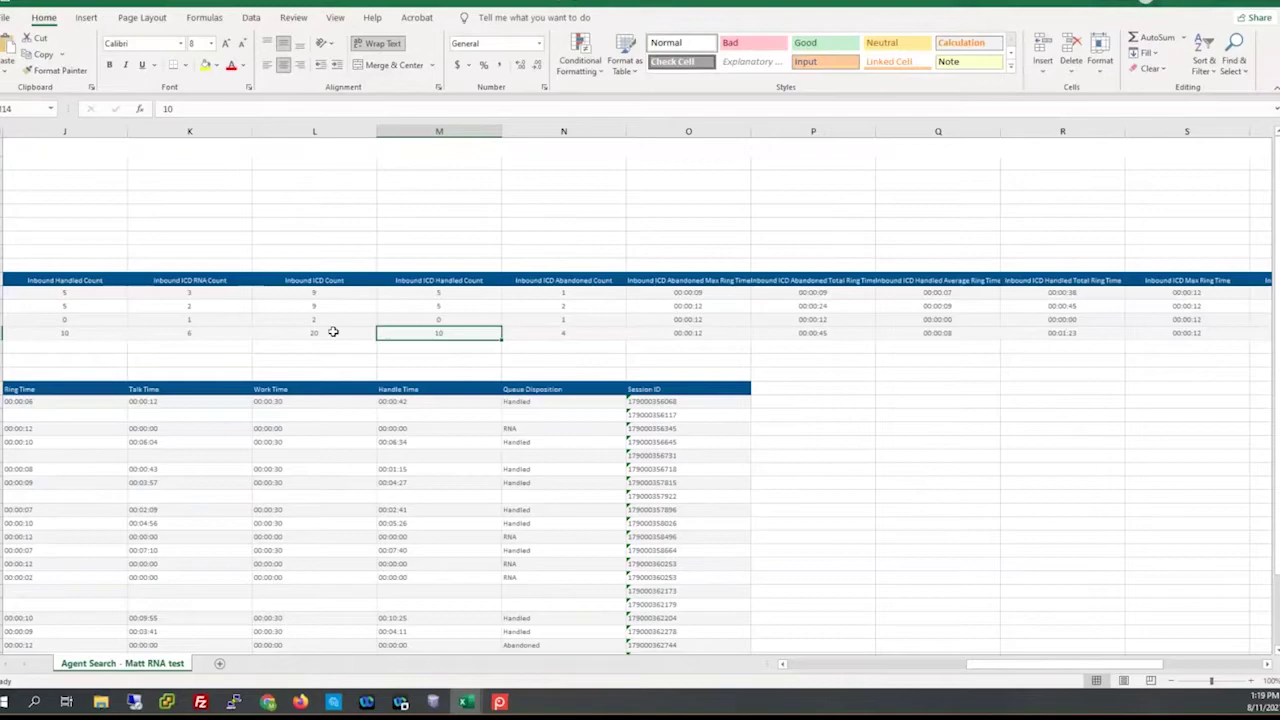
left_click(187, 280)
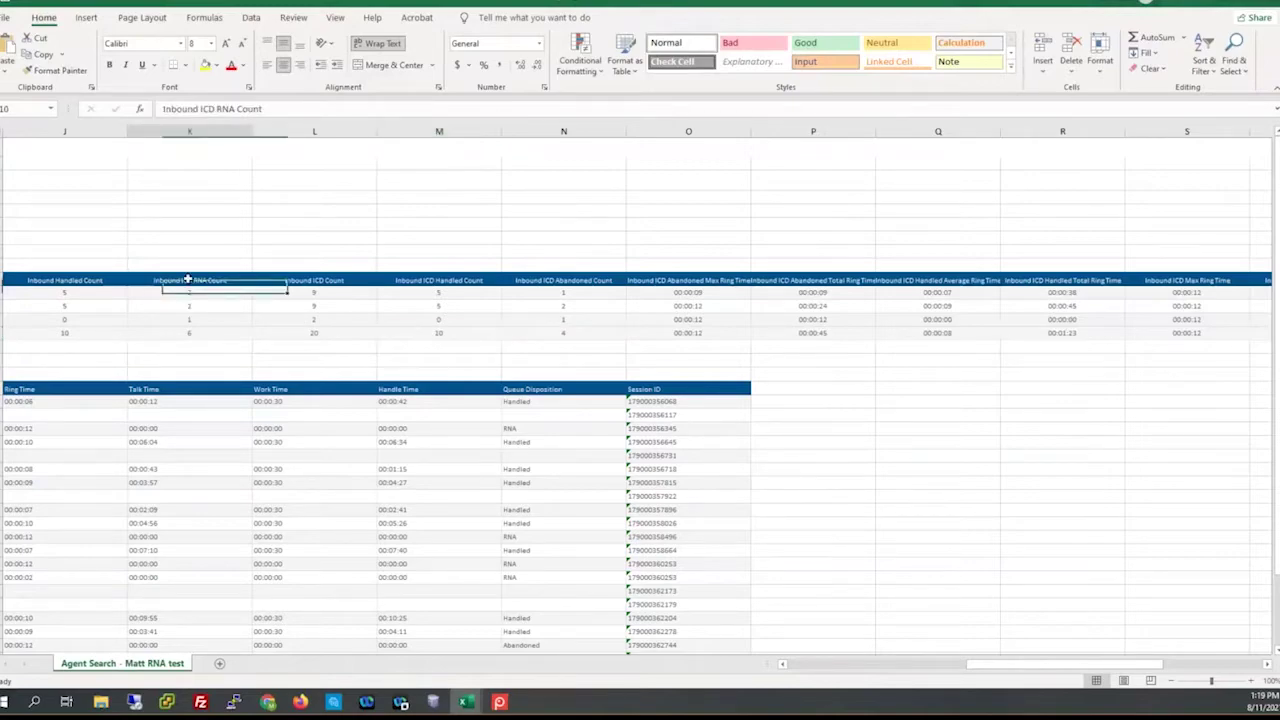
left_click(190, 332)
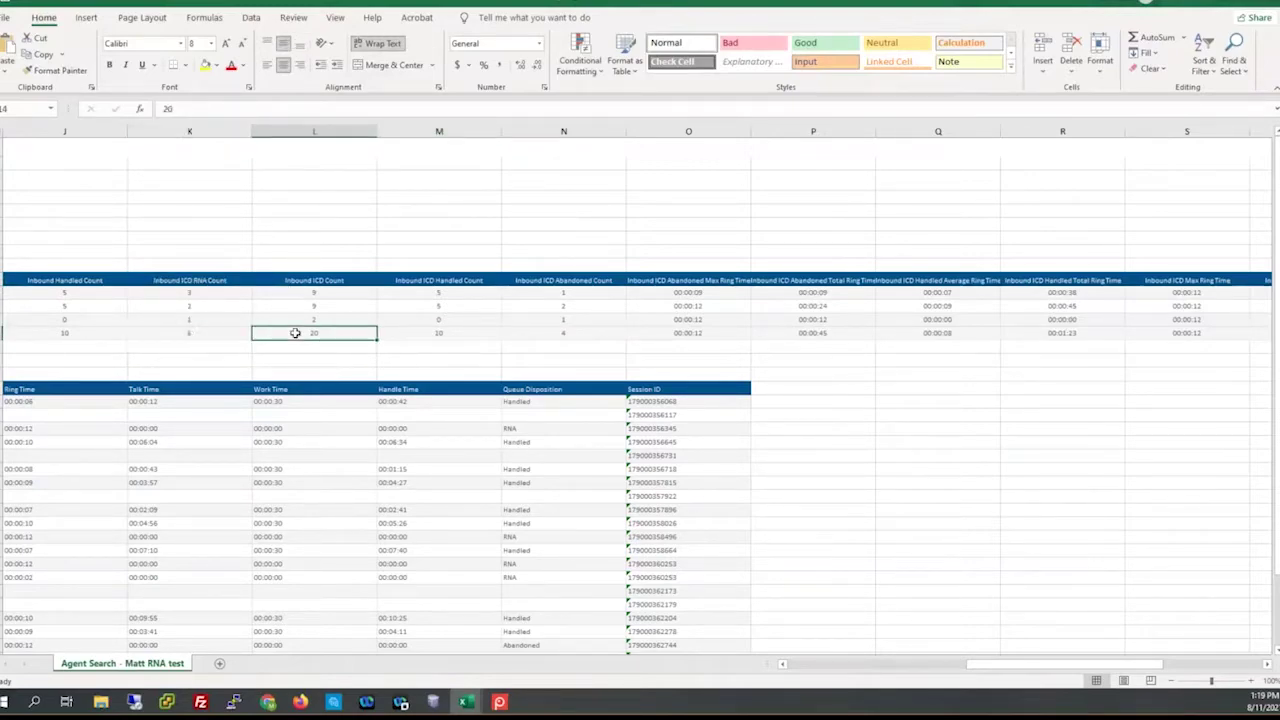
left_click(438, 336)
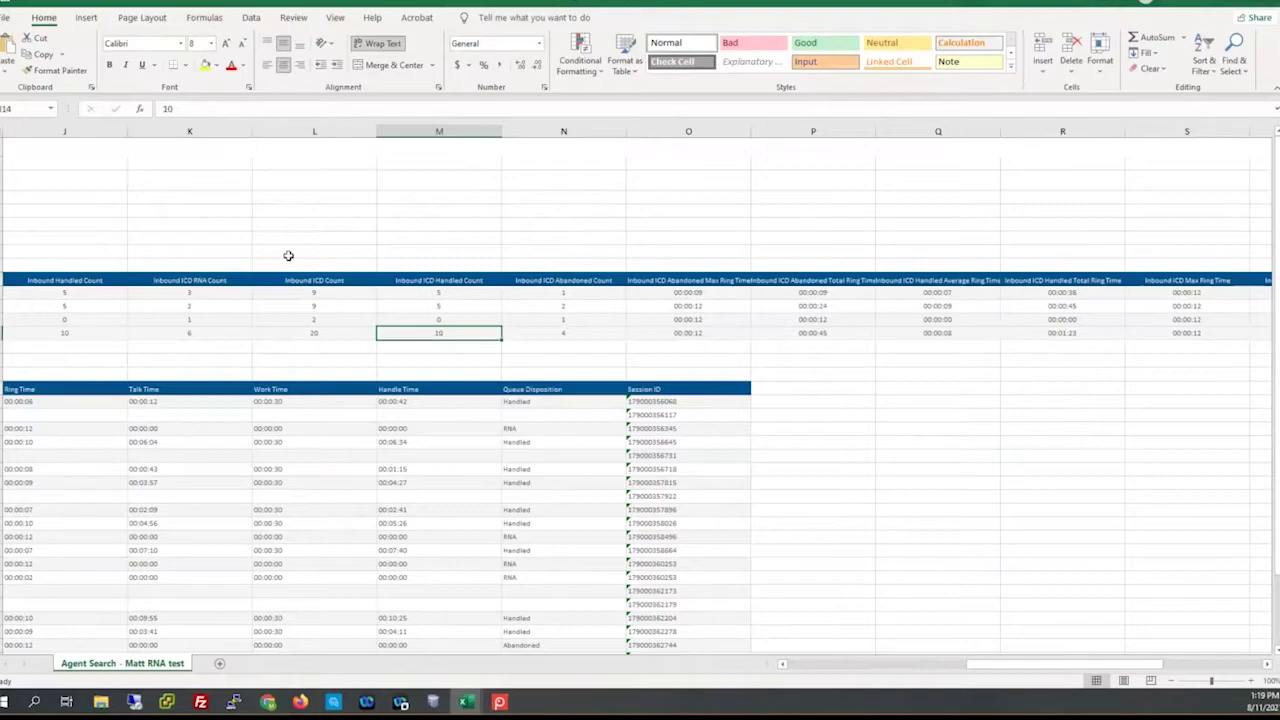
left_click(202, 334)
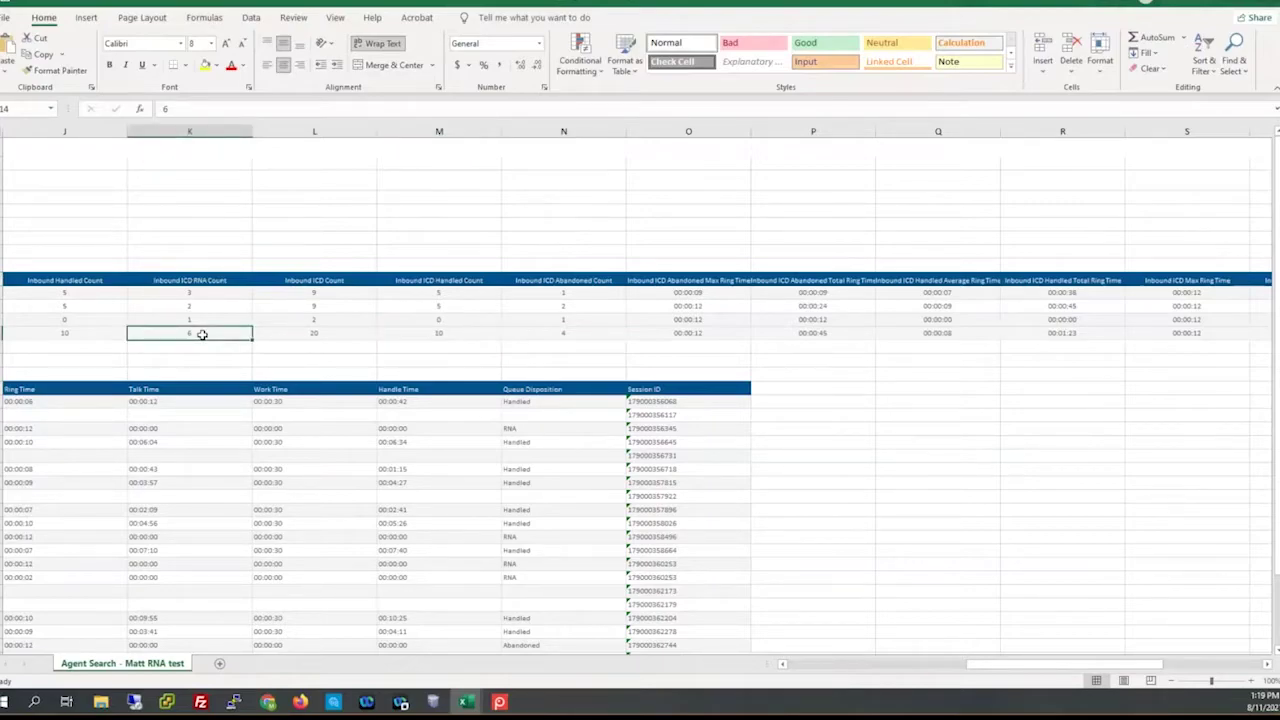
Examine the Queue Disposition of the first RNA call in the call details and highlight its Talk Time through Handle Time values.
left_click(268, 431)
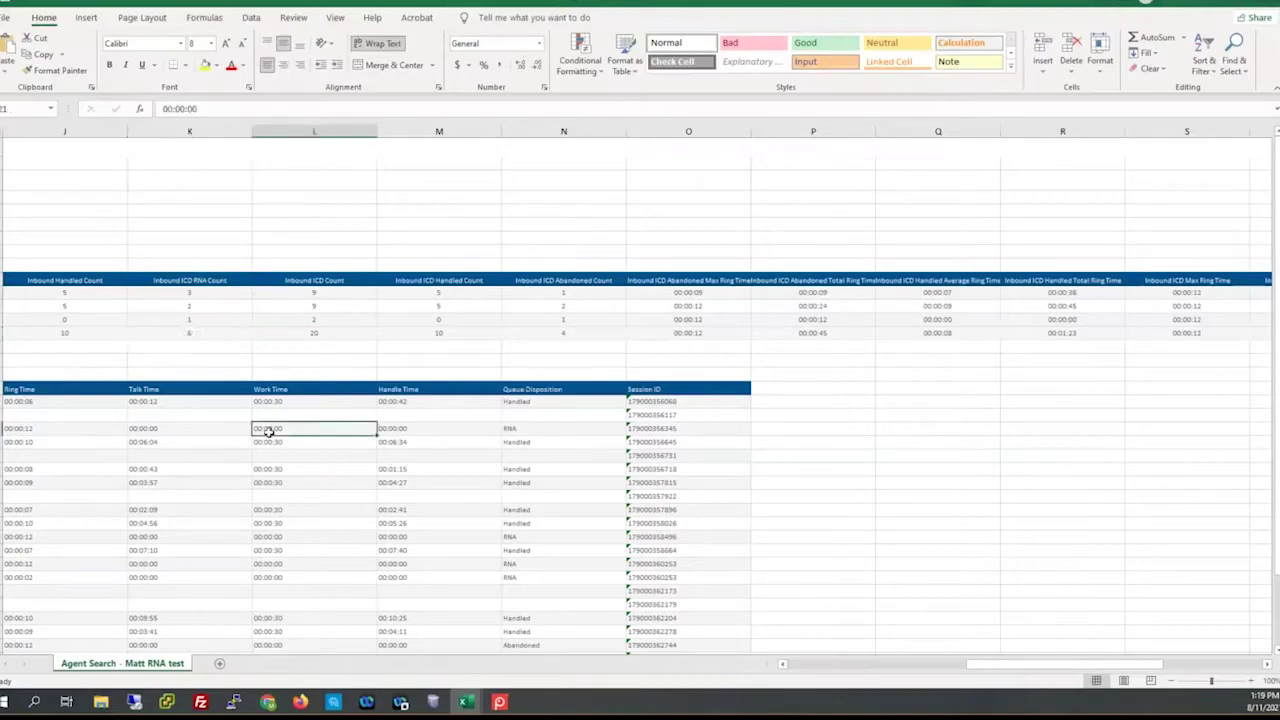
left_click(508, 429)
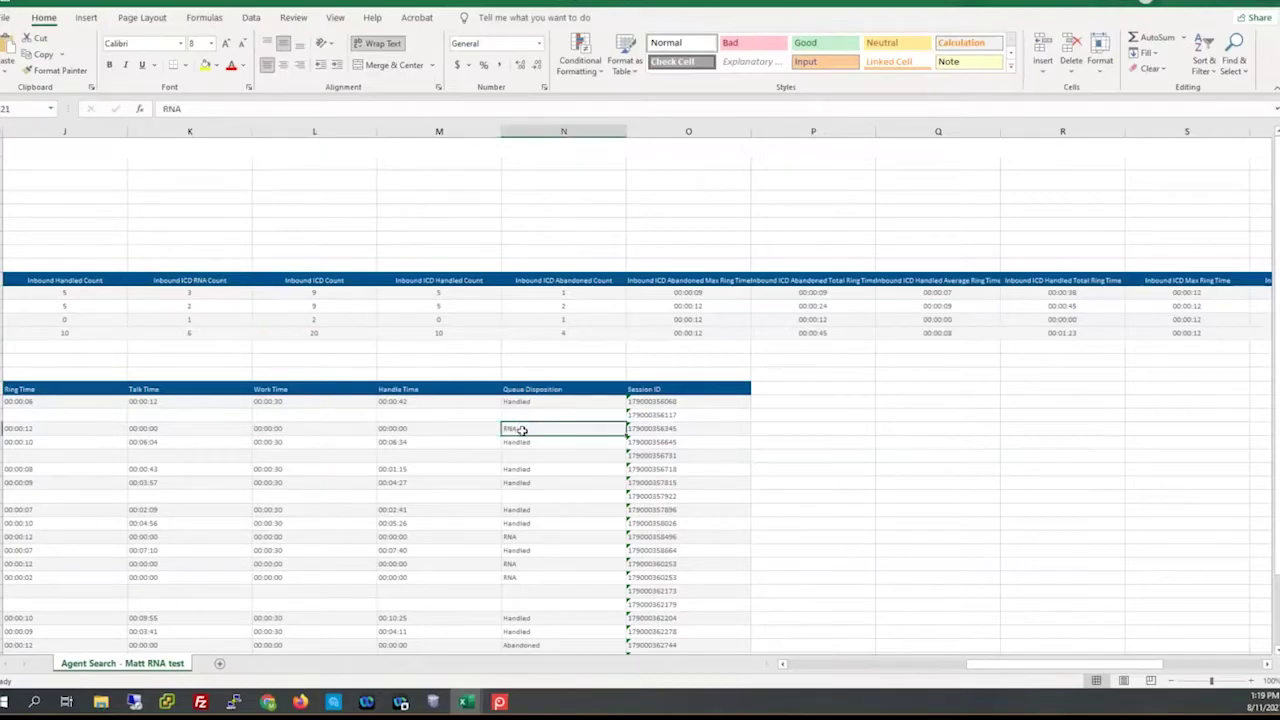
key("Left")
key("Left")
key("Left")
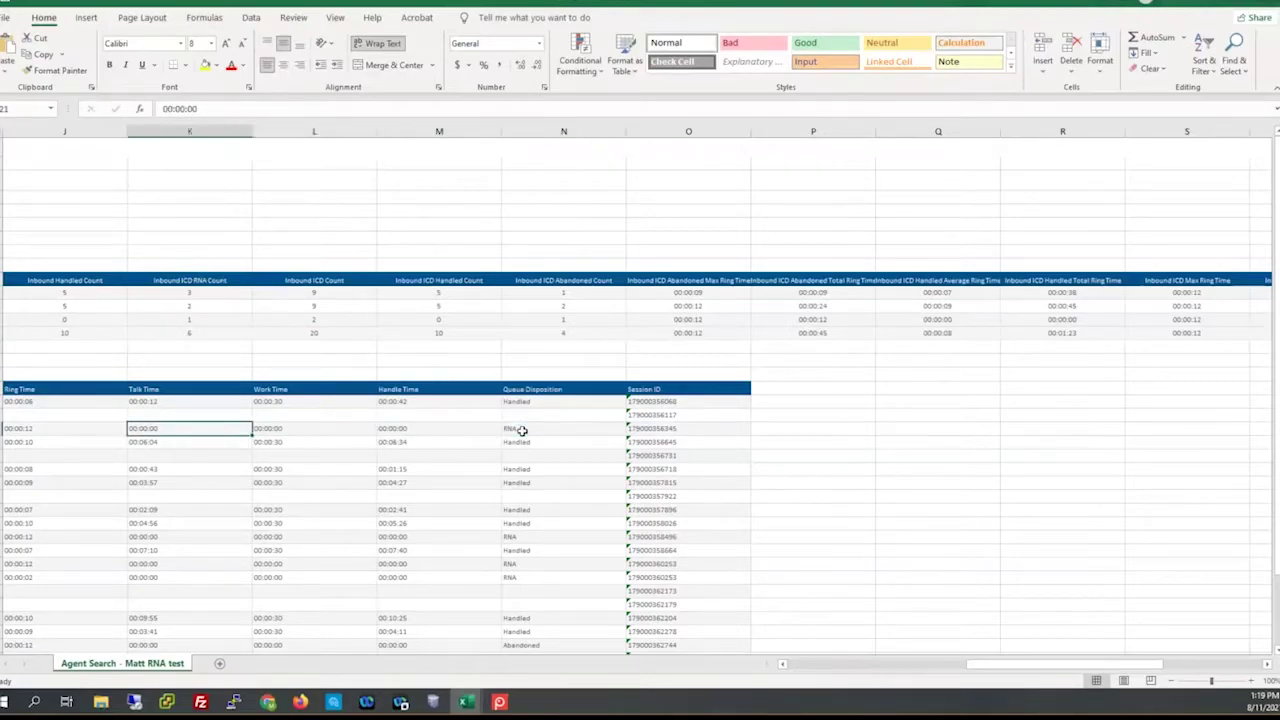
key("shift+Right")
key("shift+Right")
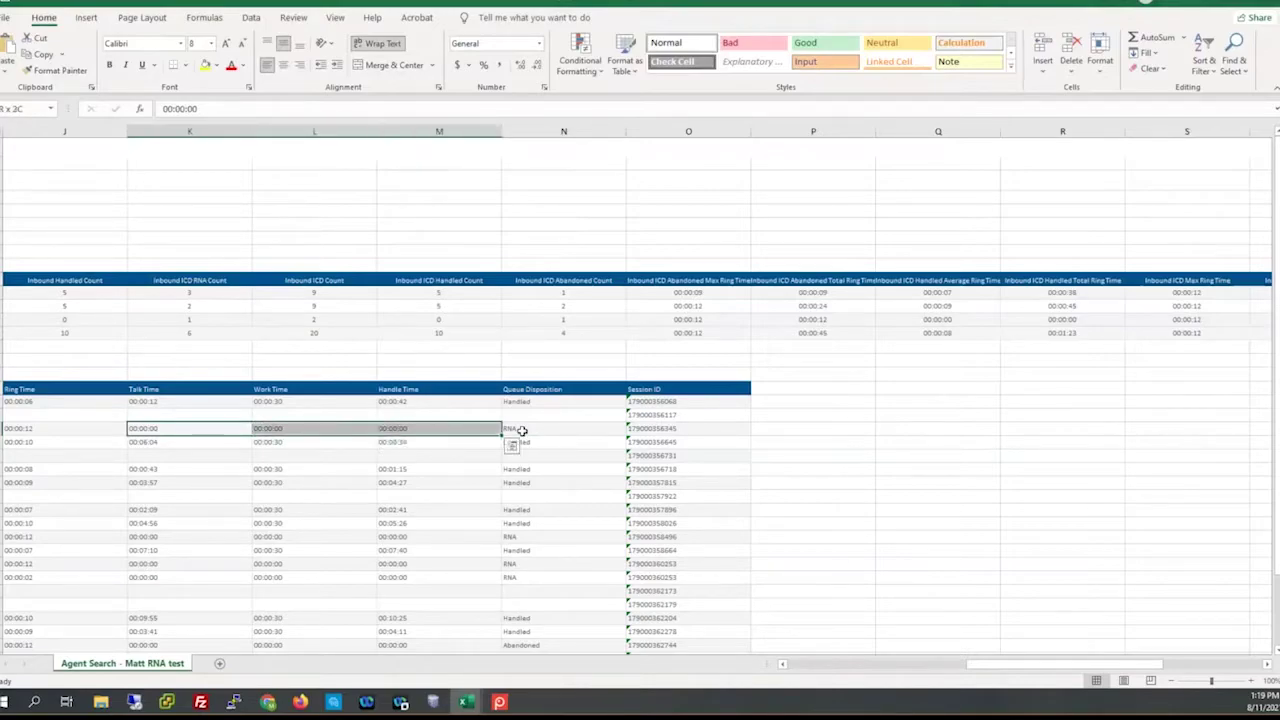
left_click(458, 412)
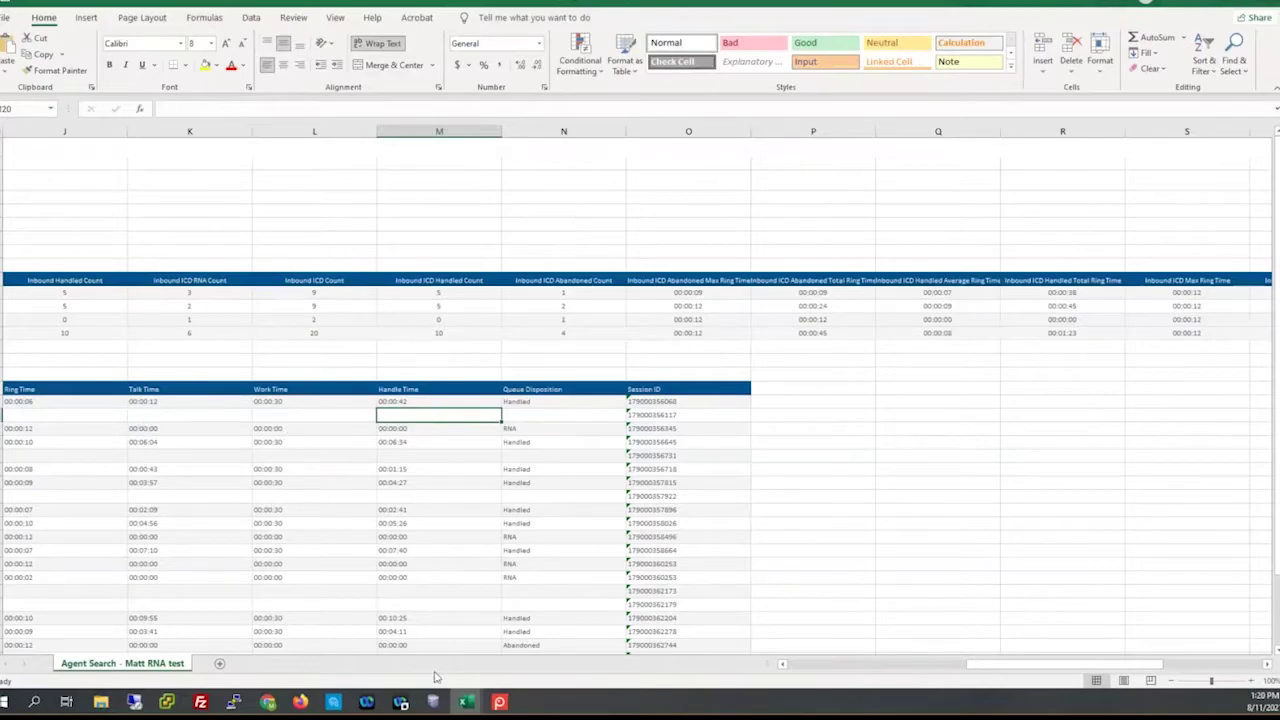
Examine the Handle Time column and the first RNA Queue Disposition alongside the preceding columns, and minimize the Agent Search workbook.
left_click_drag(977, 667, 945, 669)
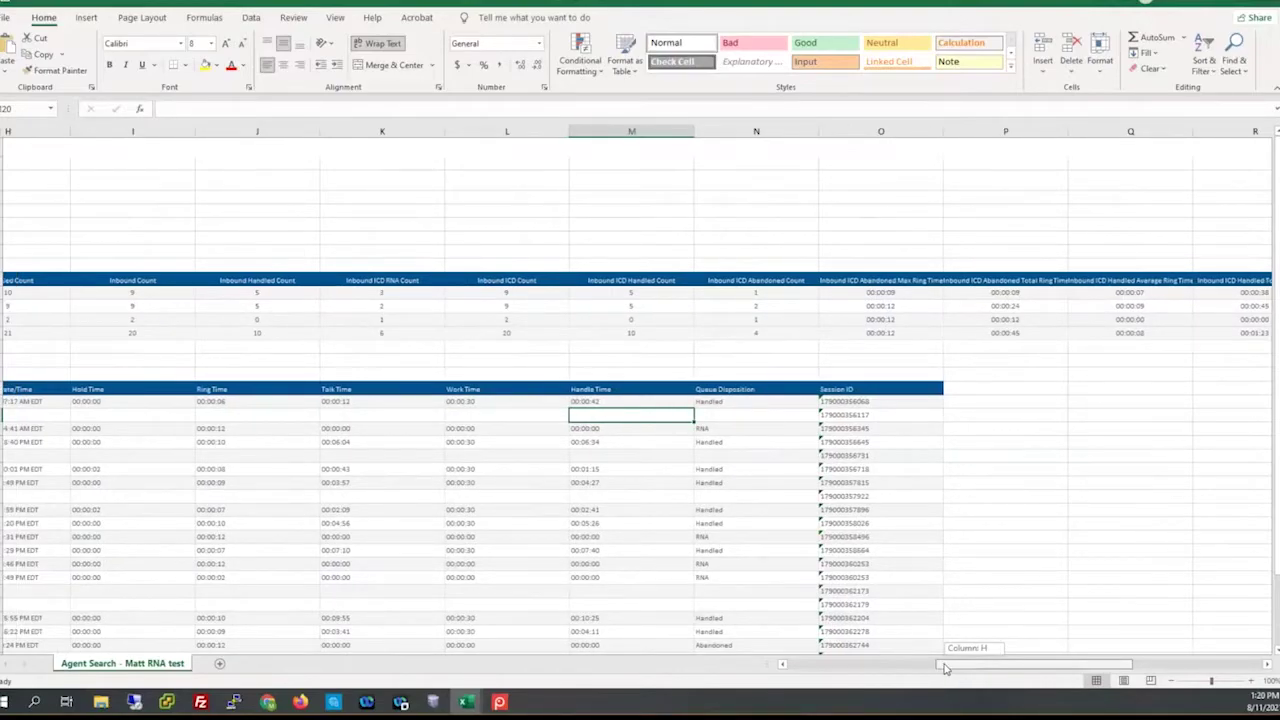
left_click_drag(945, 668, 936, 668)
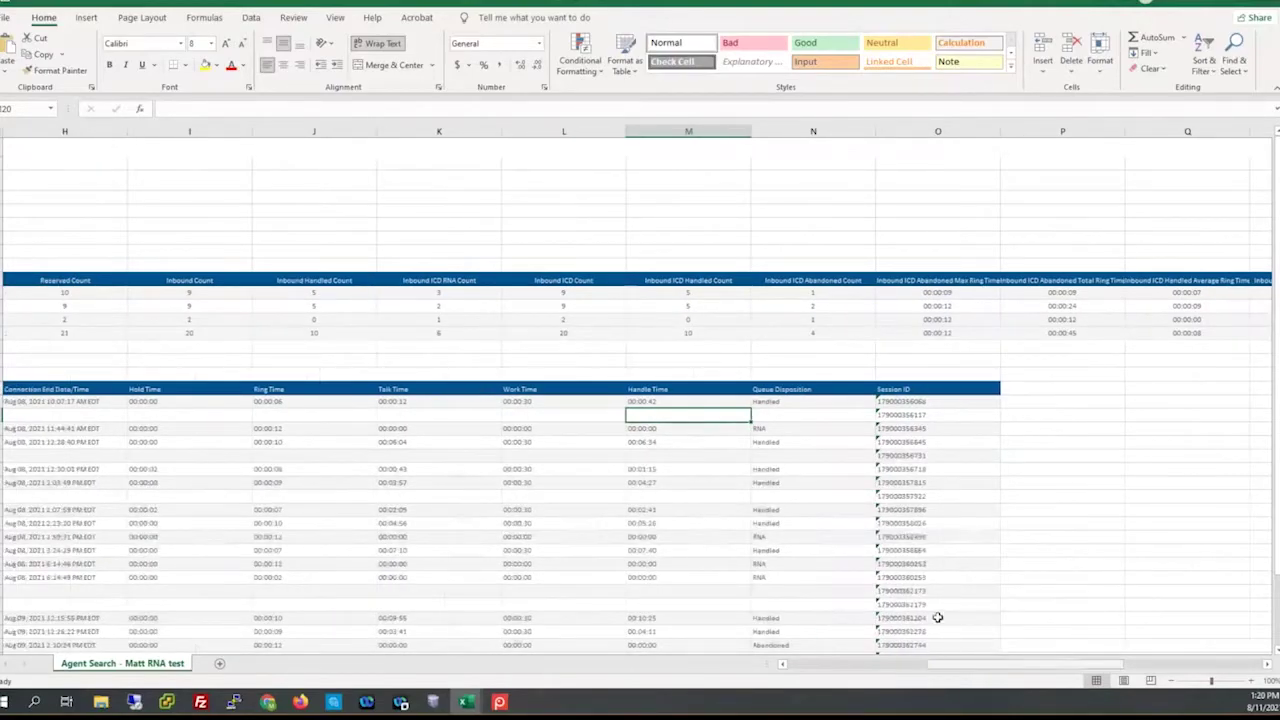
left_click(651, 389)
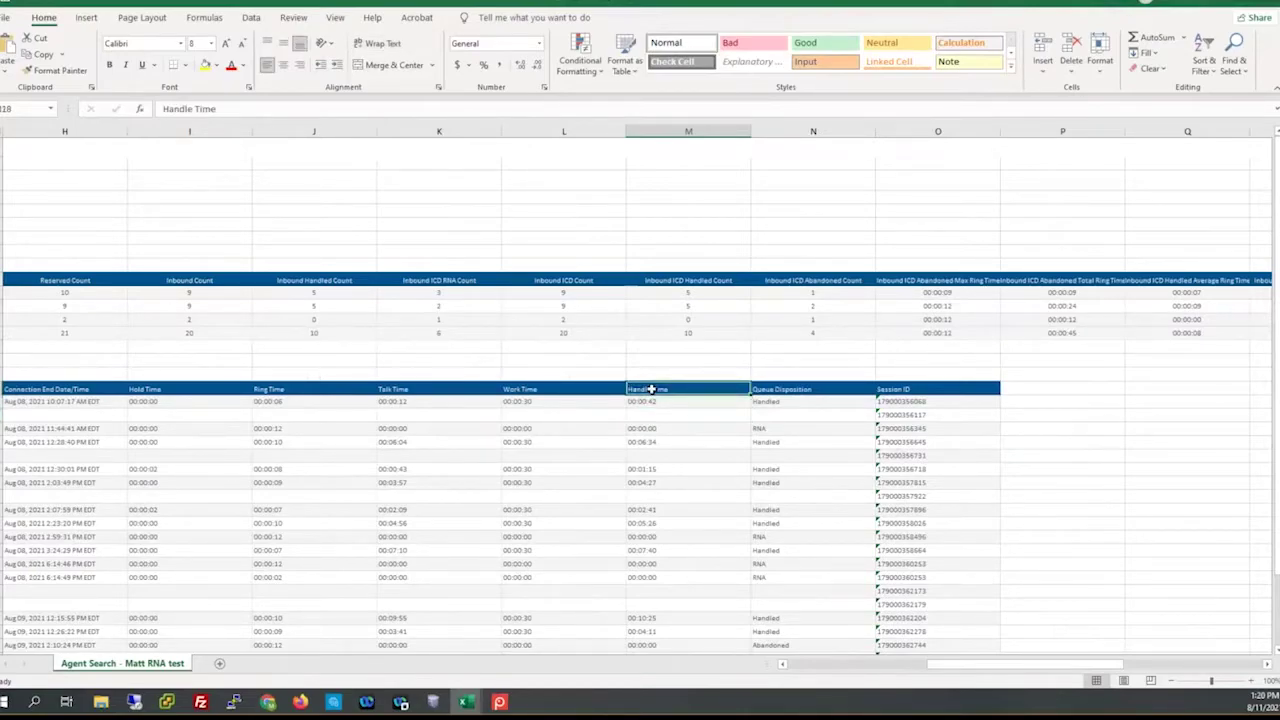
left_click(773, 429)
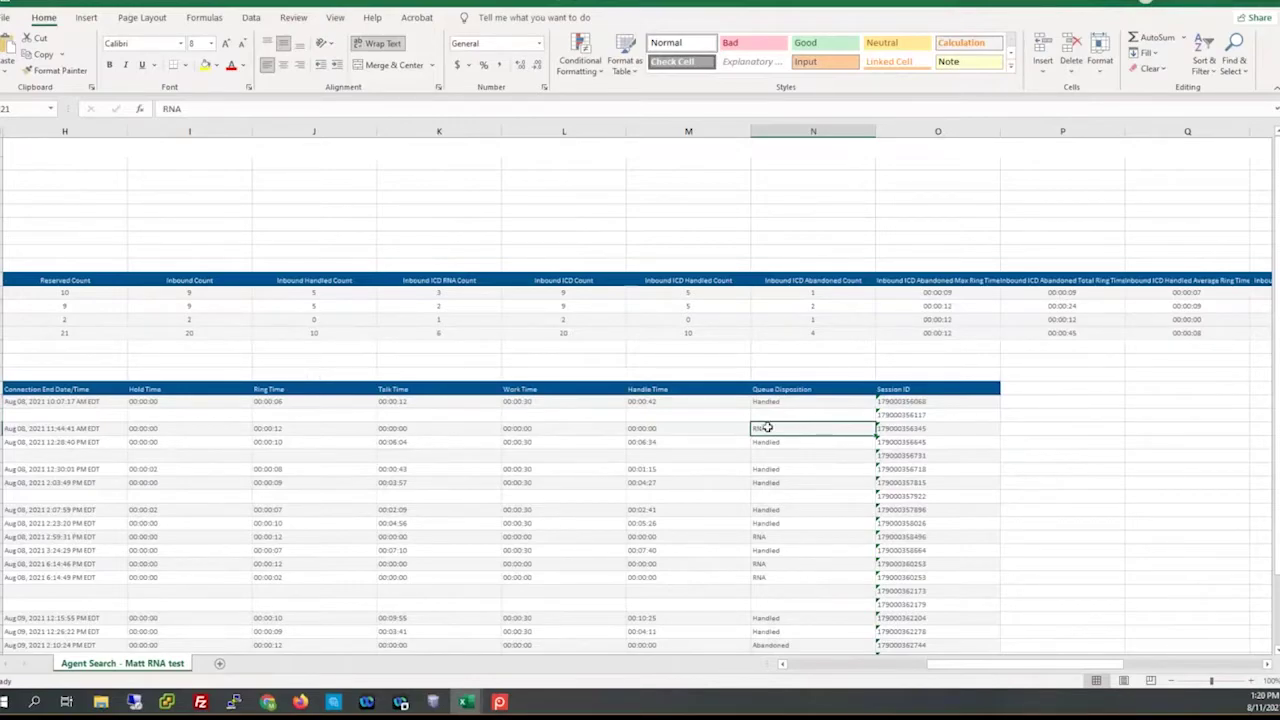
left_click(1206, 5)
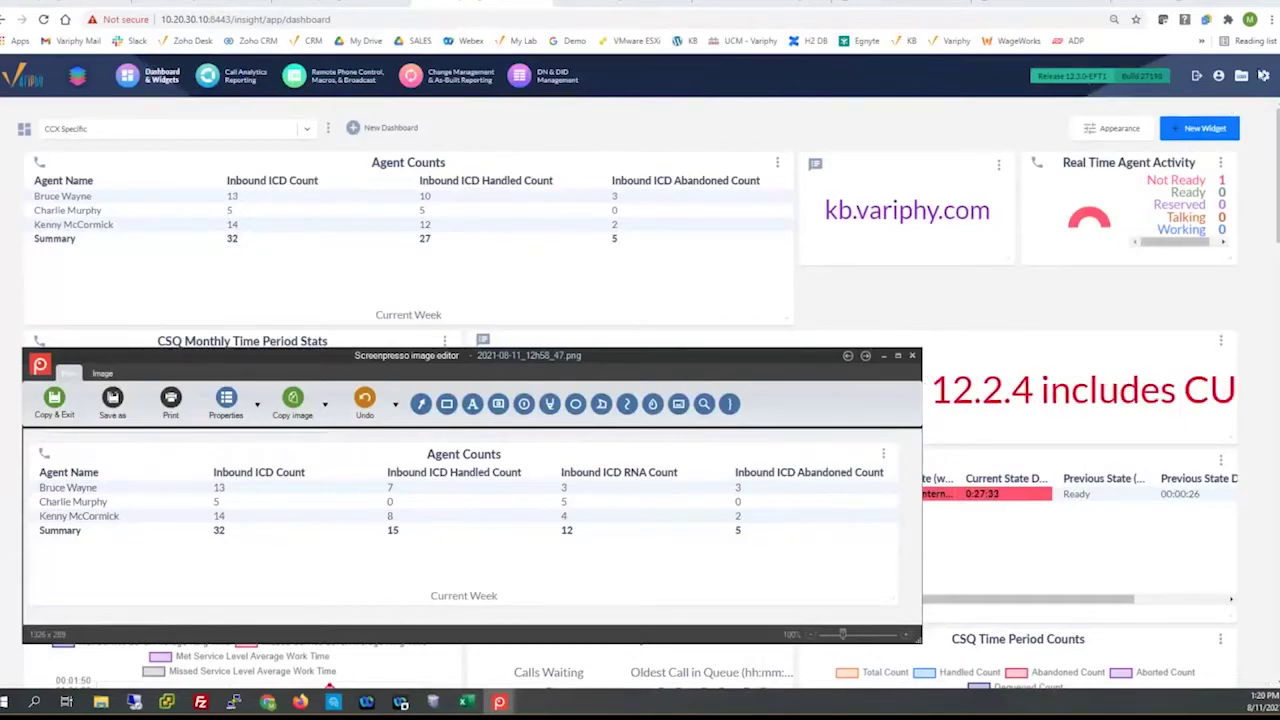
Open the Variphy UCCX cluster for editing from the UCCX cluster setup and reset the page zoom to 100%.
left_click(1265, 78)
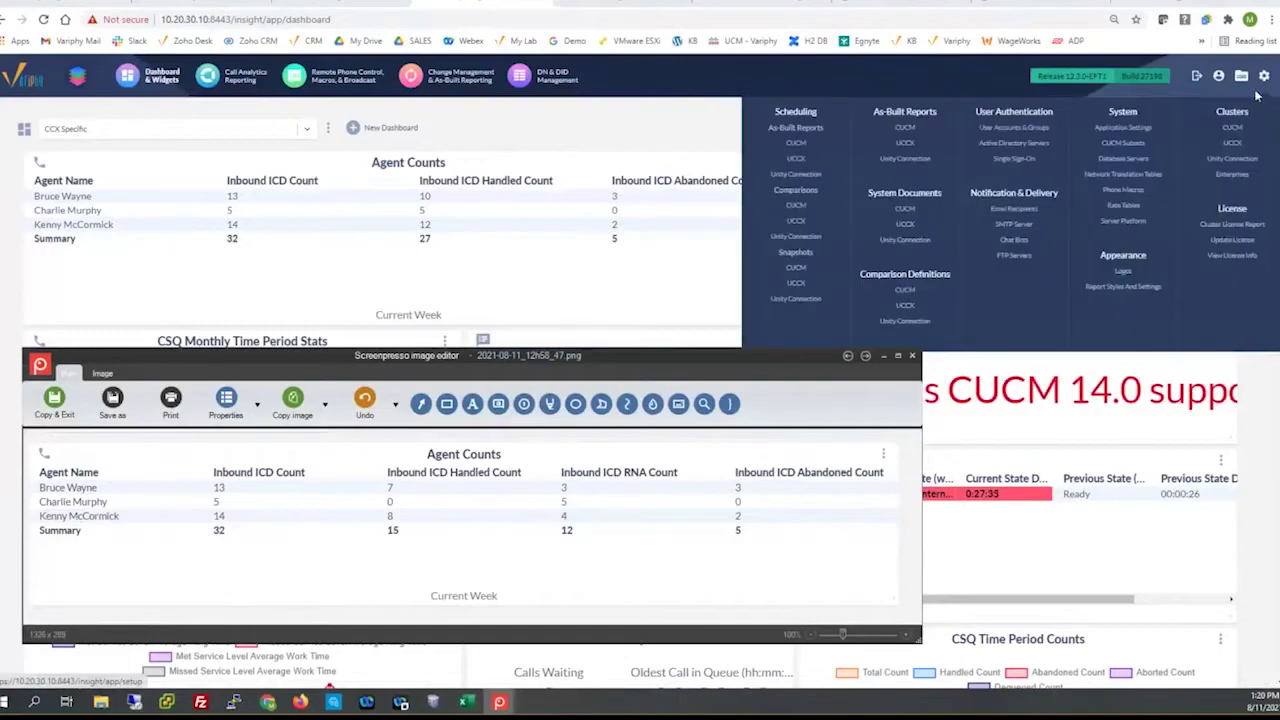
left_click(1238, 148)
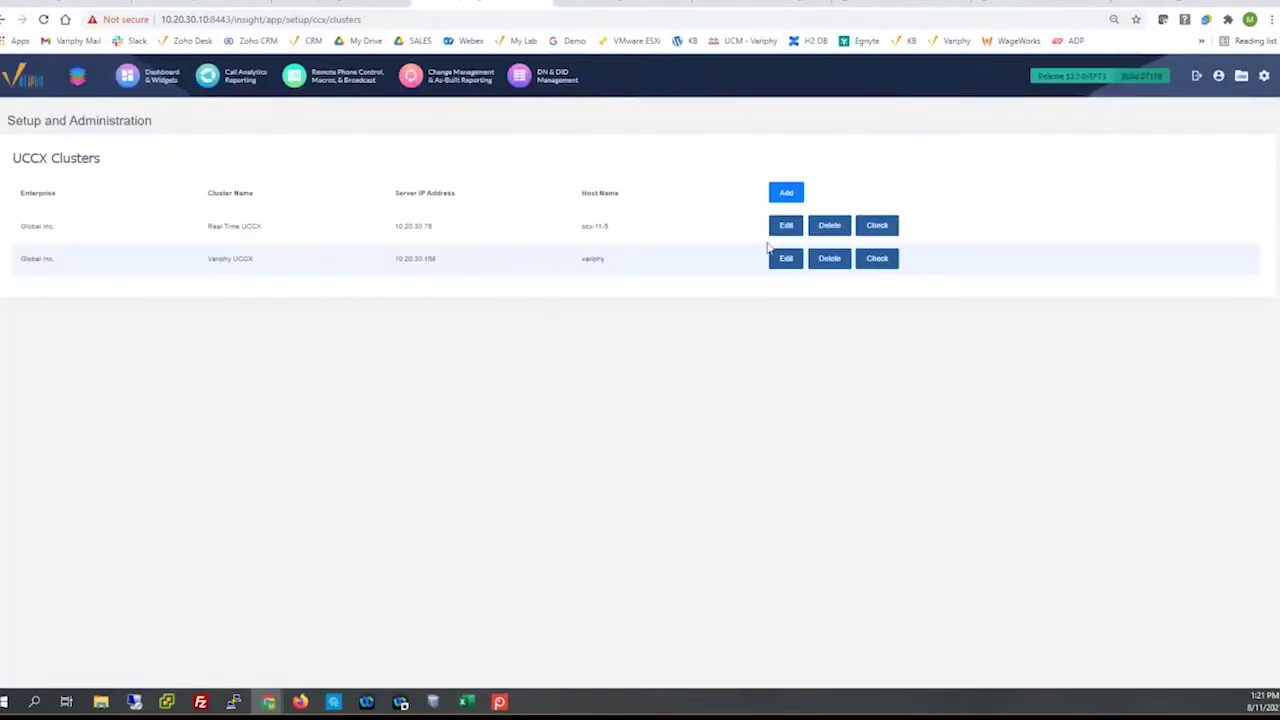
left_click(787, 259)
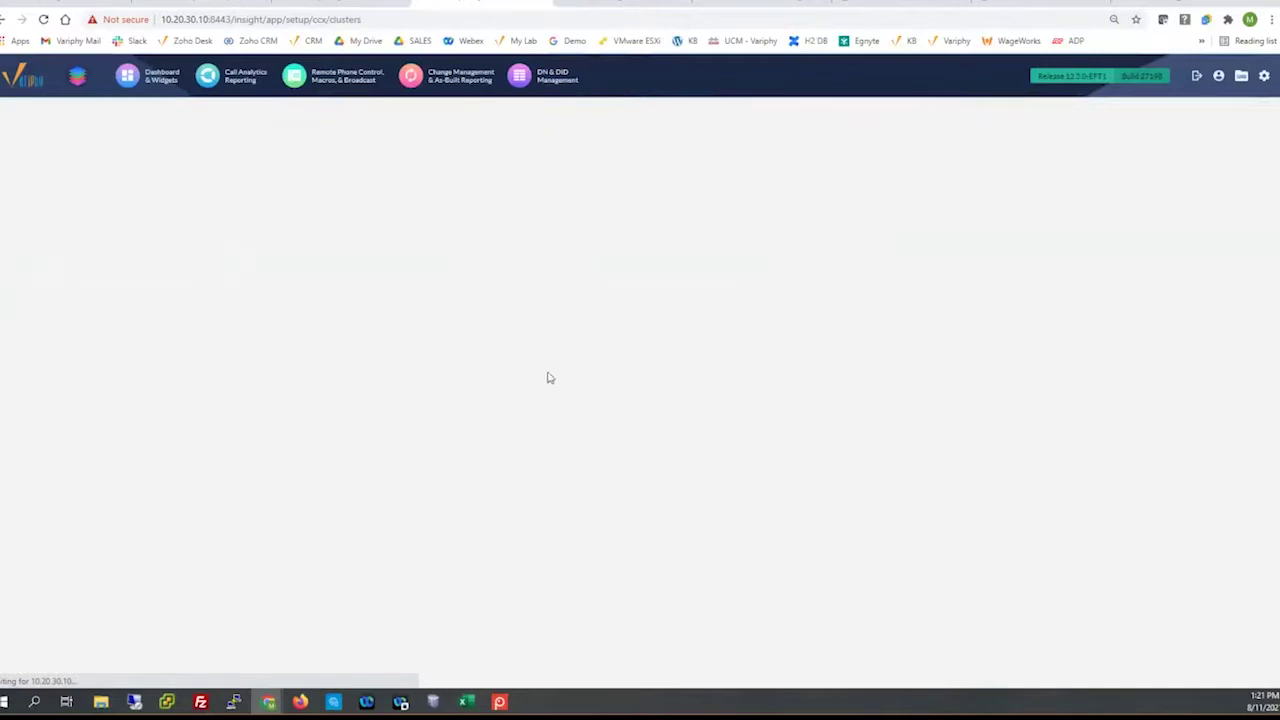
key("ctrl+0")
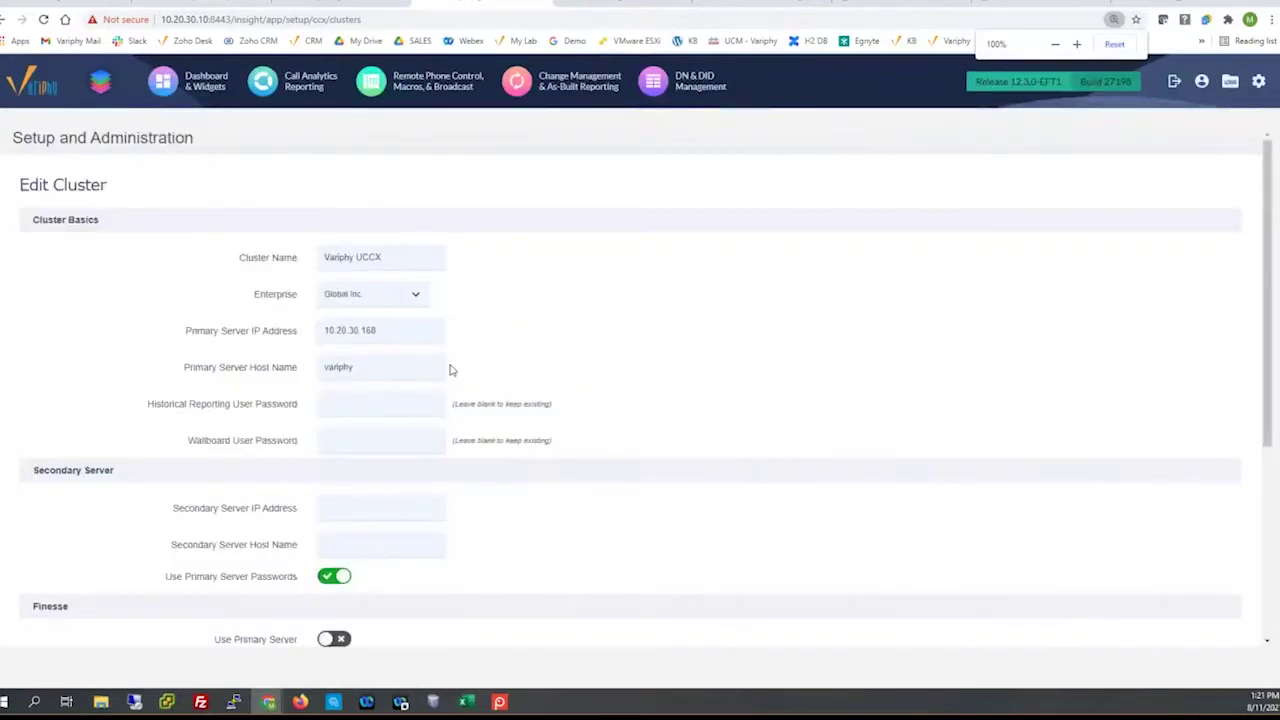
Examine the cluster's Secondary Server section, highlighting its heading and the Secondary Server IP Address label.
scroll(455, 363, "down", 2)
scroll(120, 374, "up", 1)
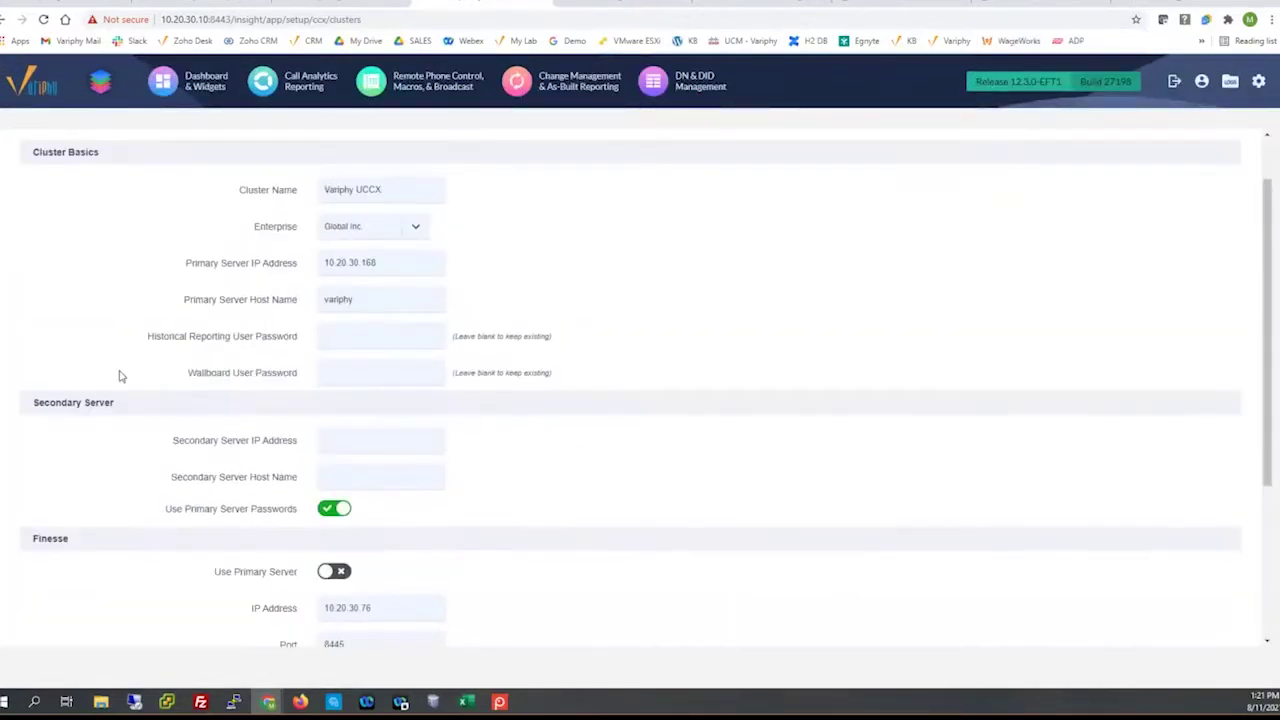
left_click_drag(34, 403, 121, 417)
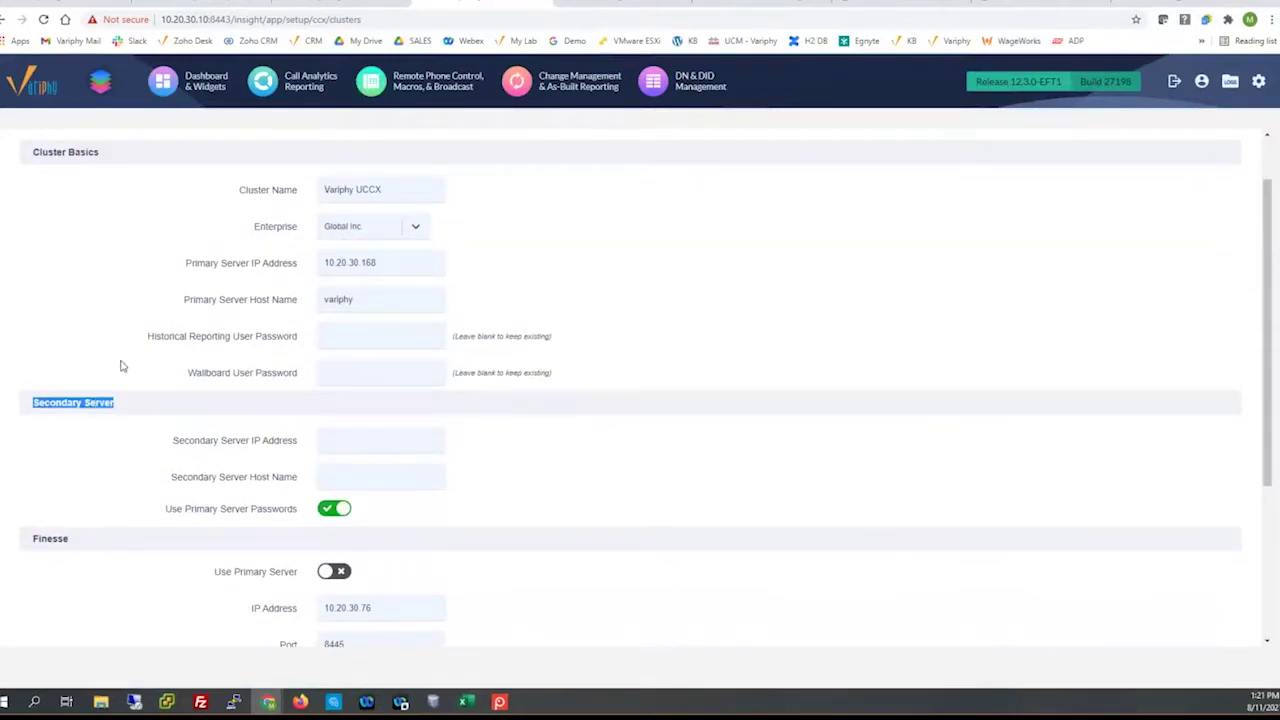
left_click_drag(173, 442, 290, 448)
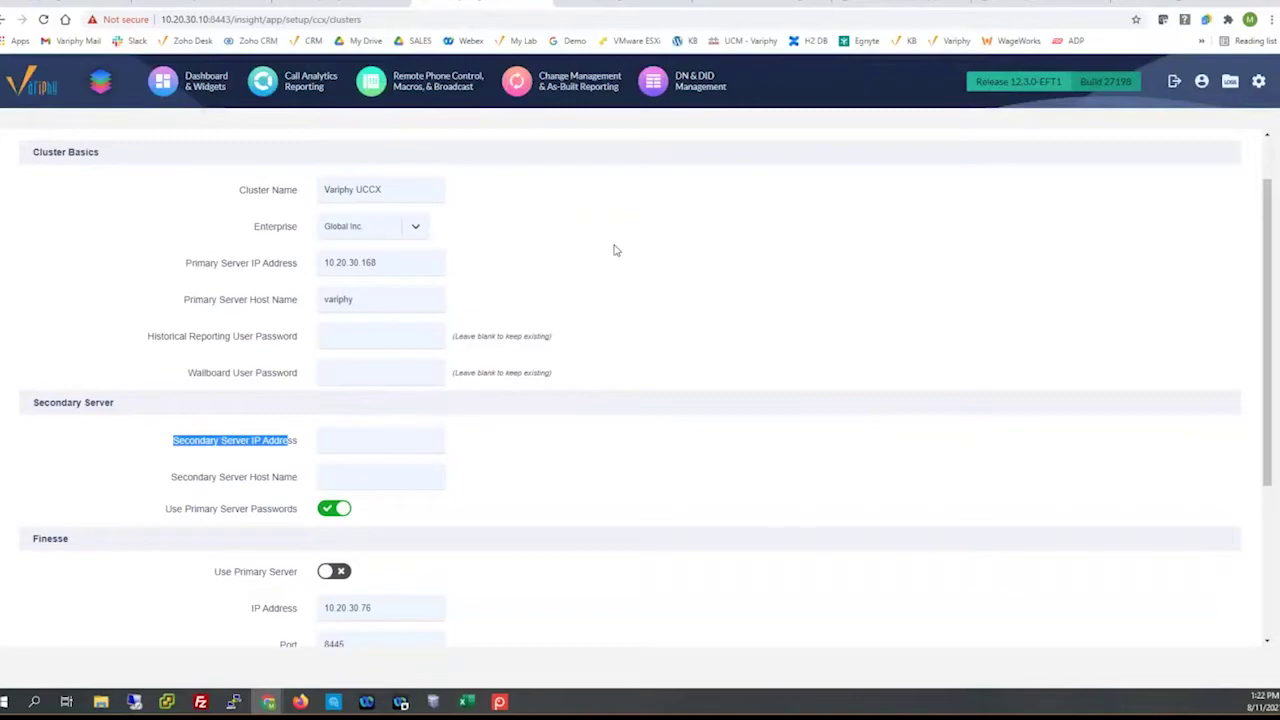
Open Call Analytics Reporting, switch to the Inbound Hunt Group 77280 HTML report, and enlarge the report for reading.
left_click(630, 4)
left_click(480, 4)
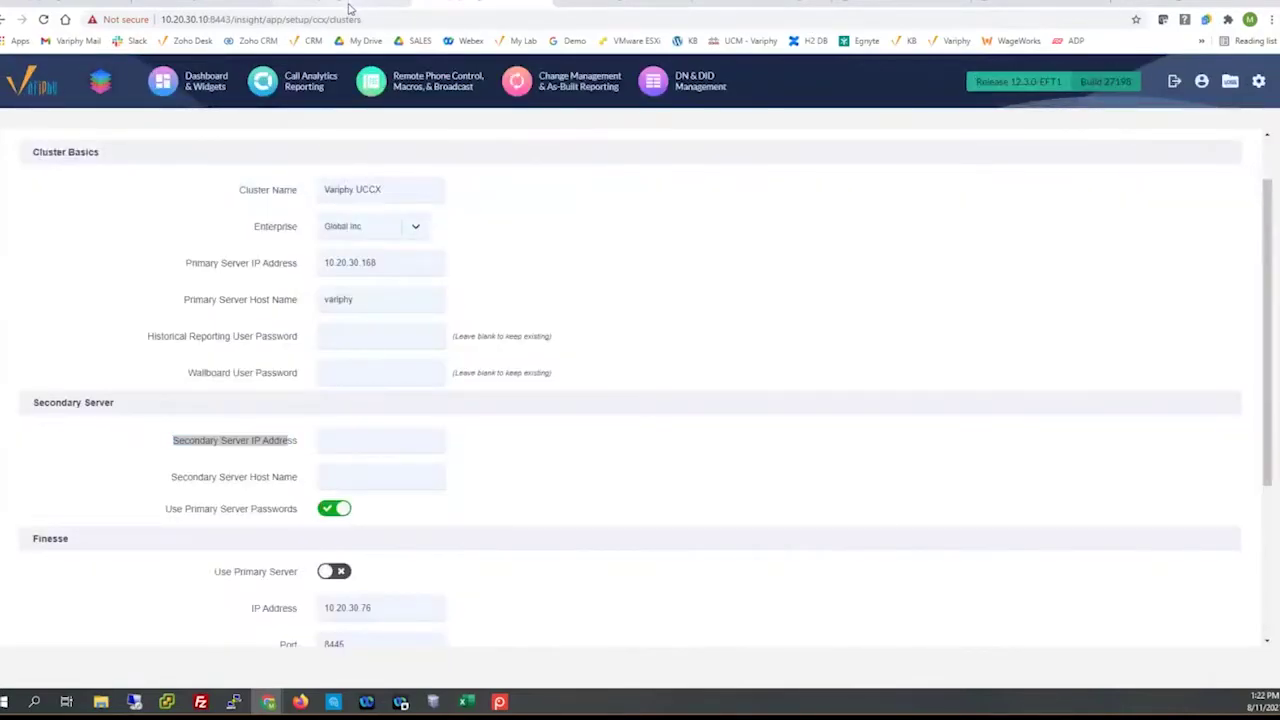
left_click(342, 4)
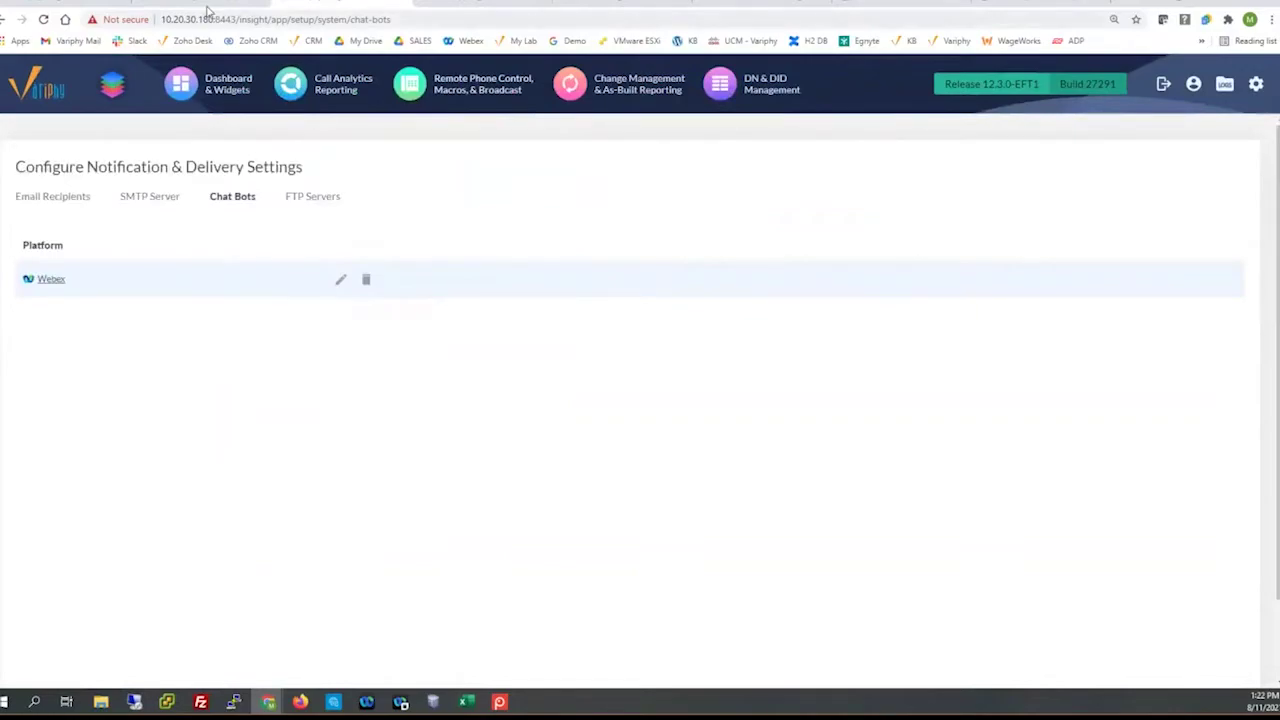
left_click(477, 5)
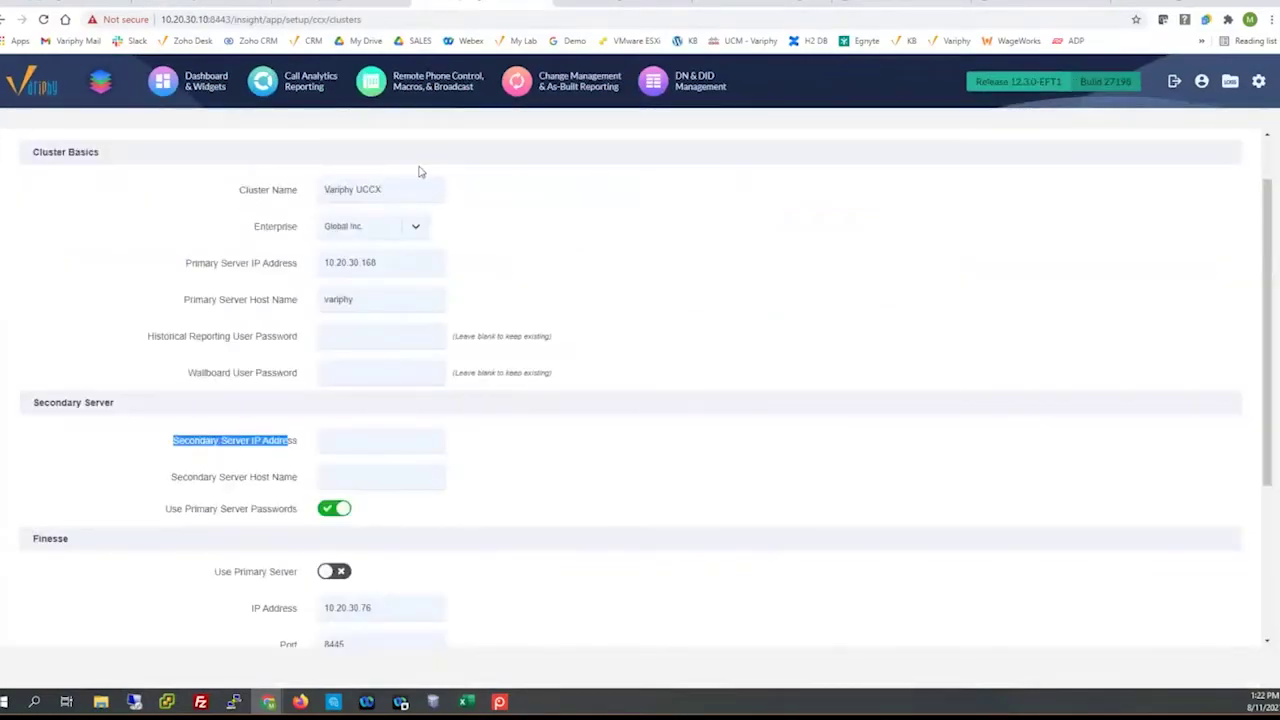
left_click(288, 83)
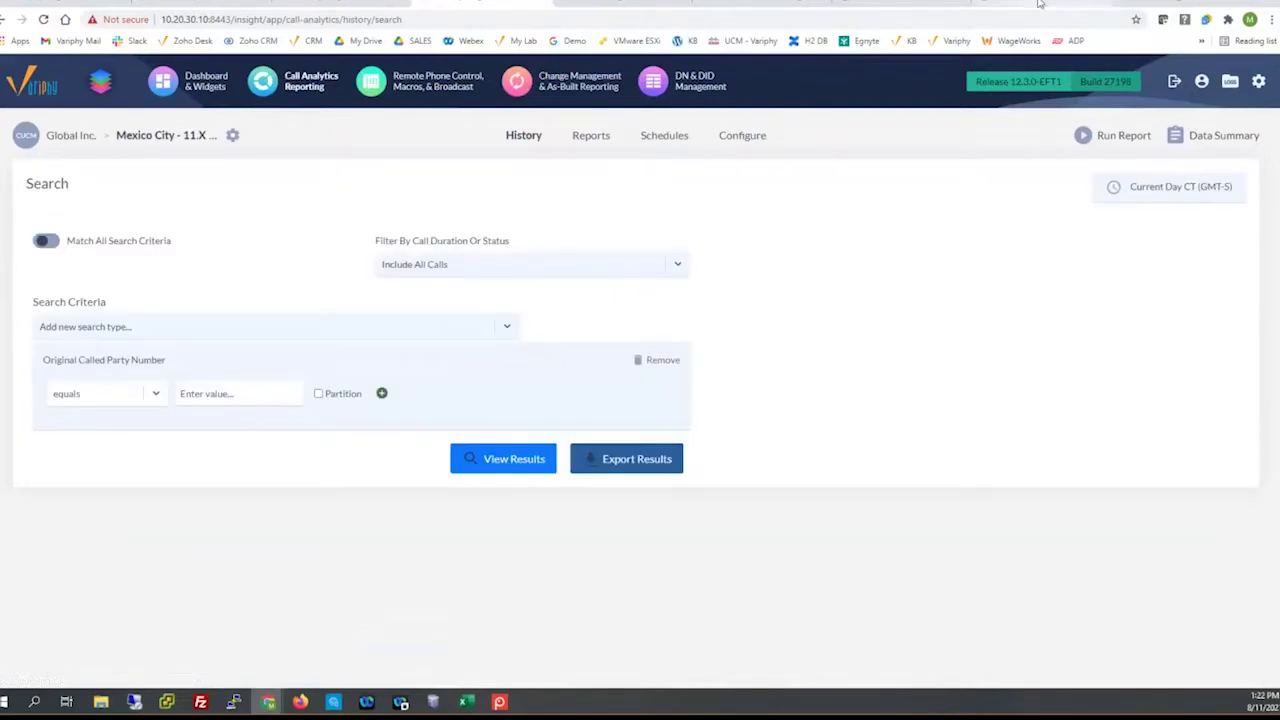
left_click(884, 5)
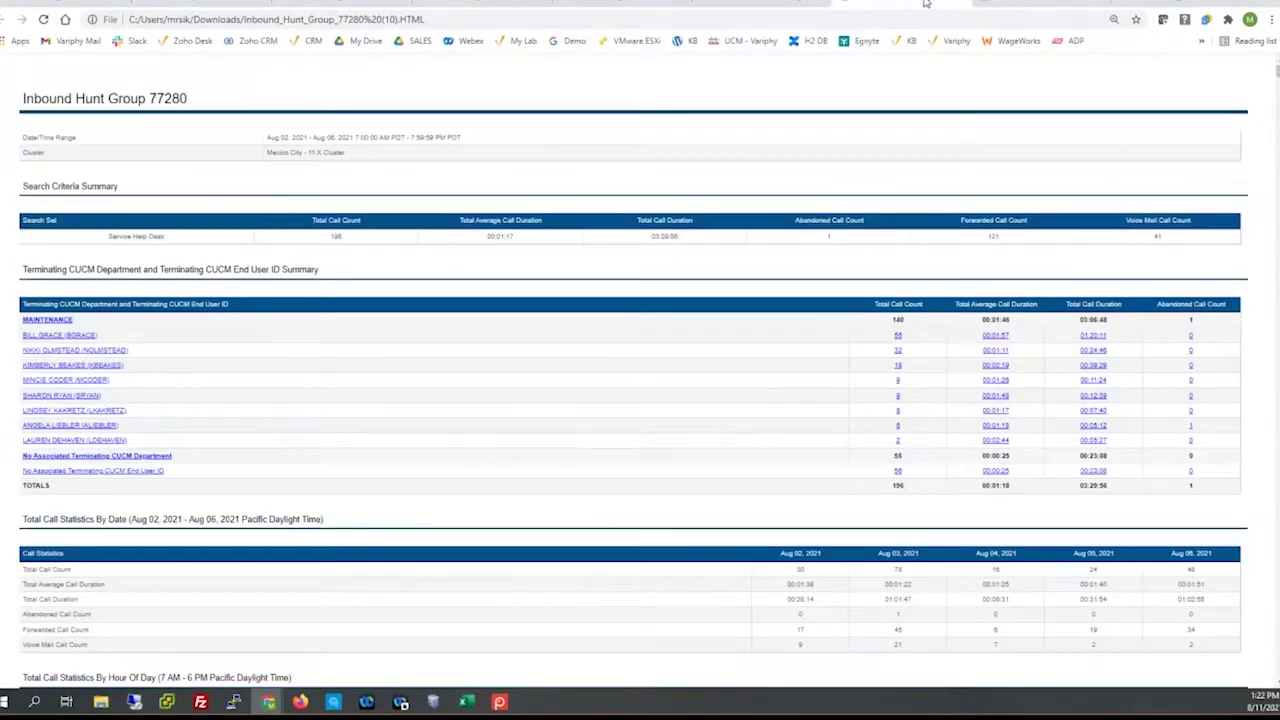
key("ctrl+plus")
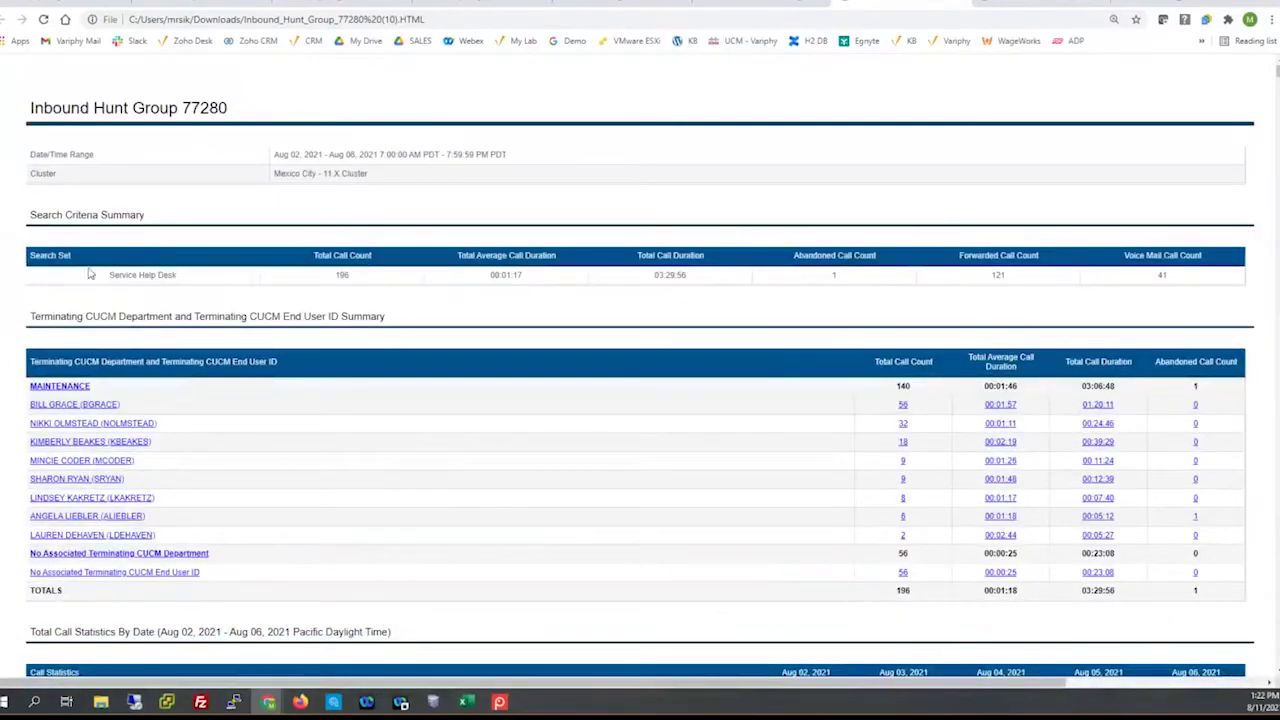
Highlight the Service Help Desk summary row in the HTML report, and list only My Reports in Call Analytics Reporting.
left_click_drag(90, 274, 556, 280)
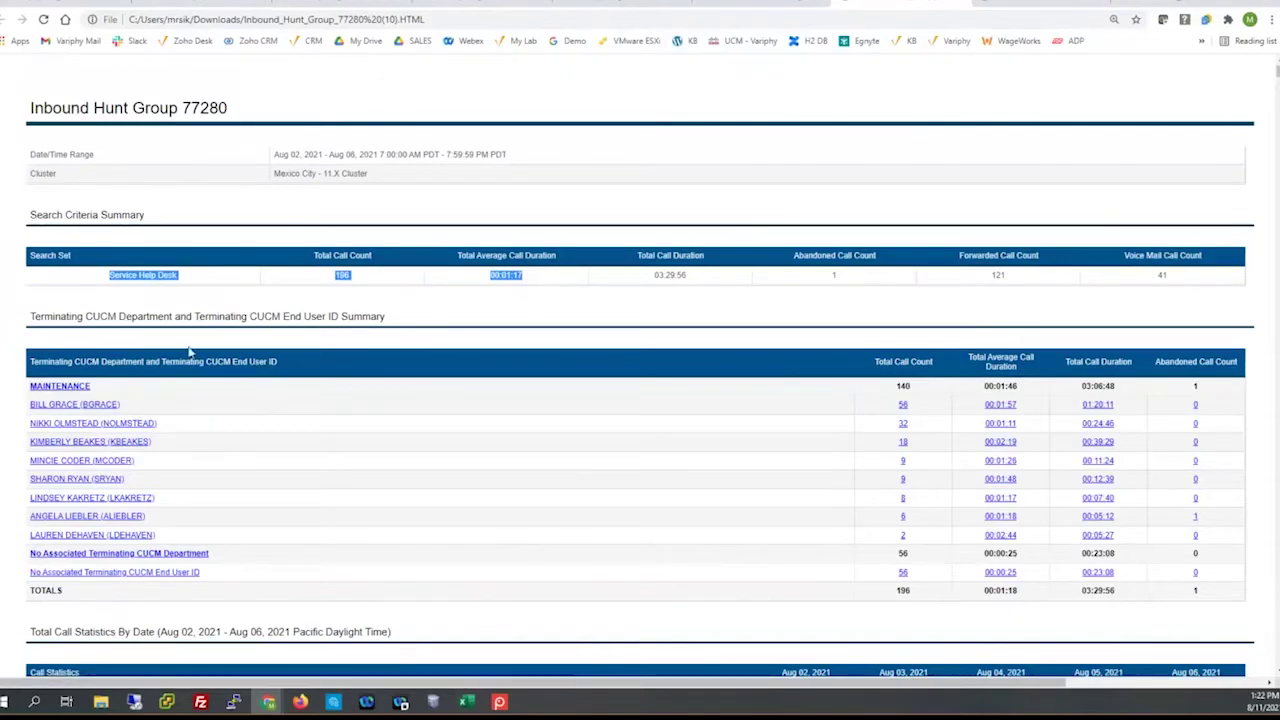
left_click(469, 2)
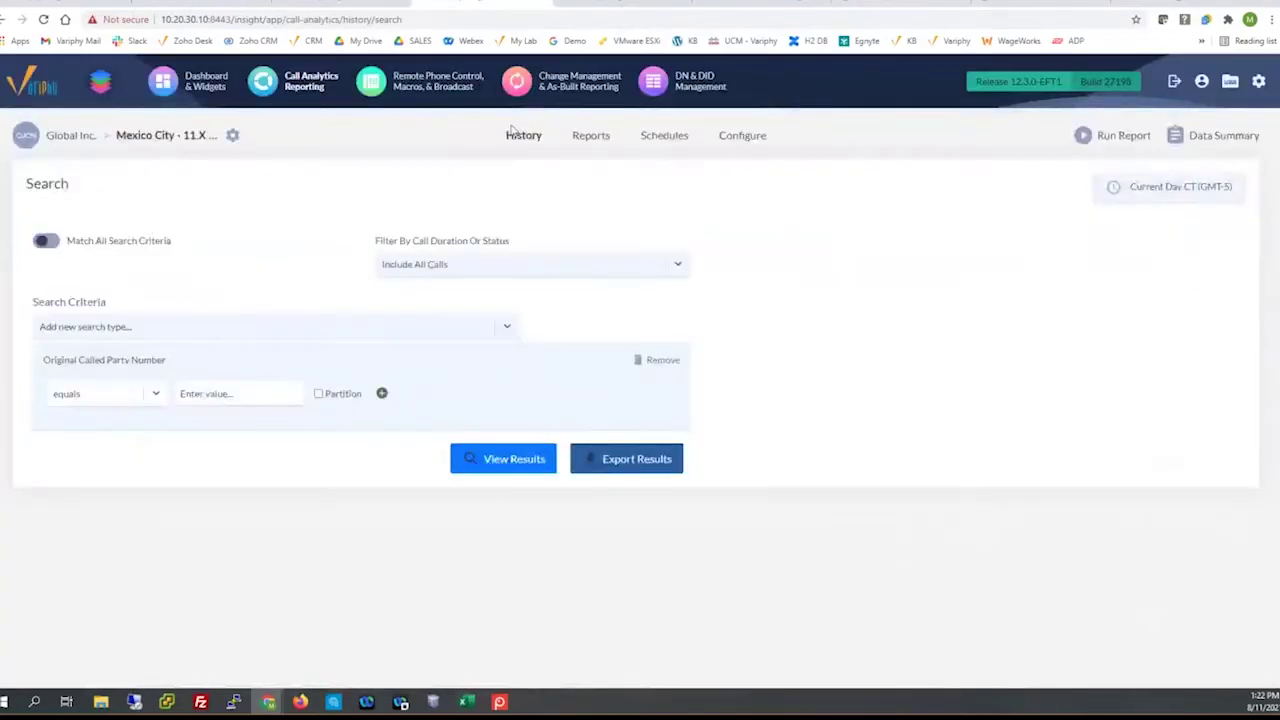
left_click(579, 139)
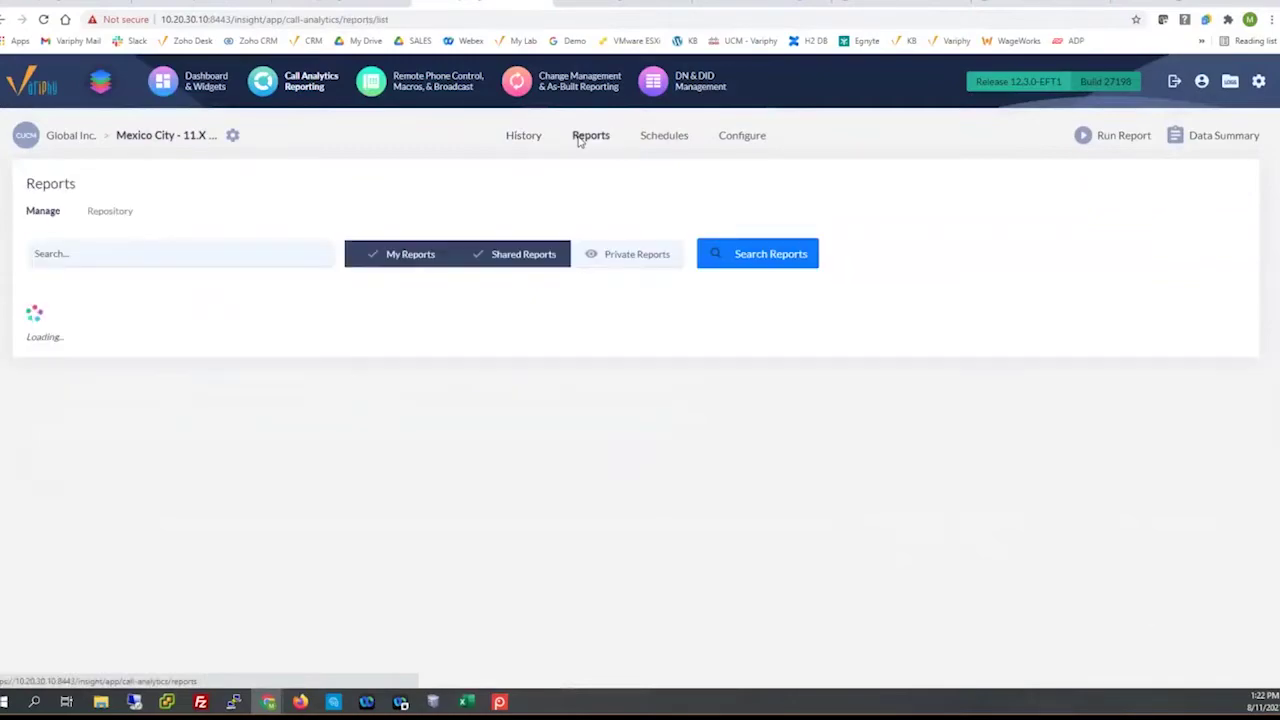
left_click(515, 254)
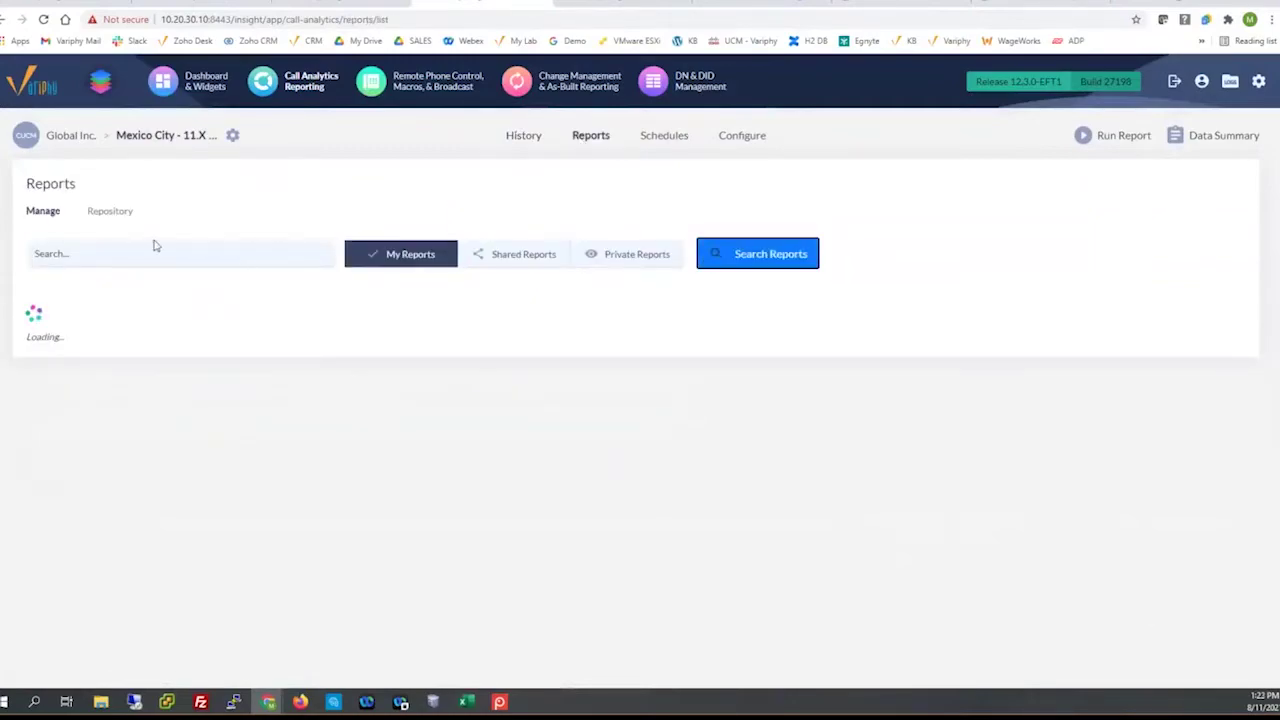
left_click(158, 255)
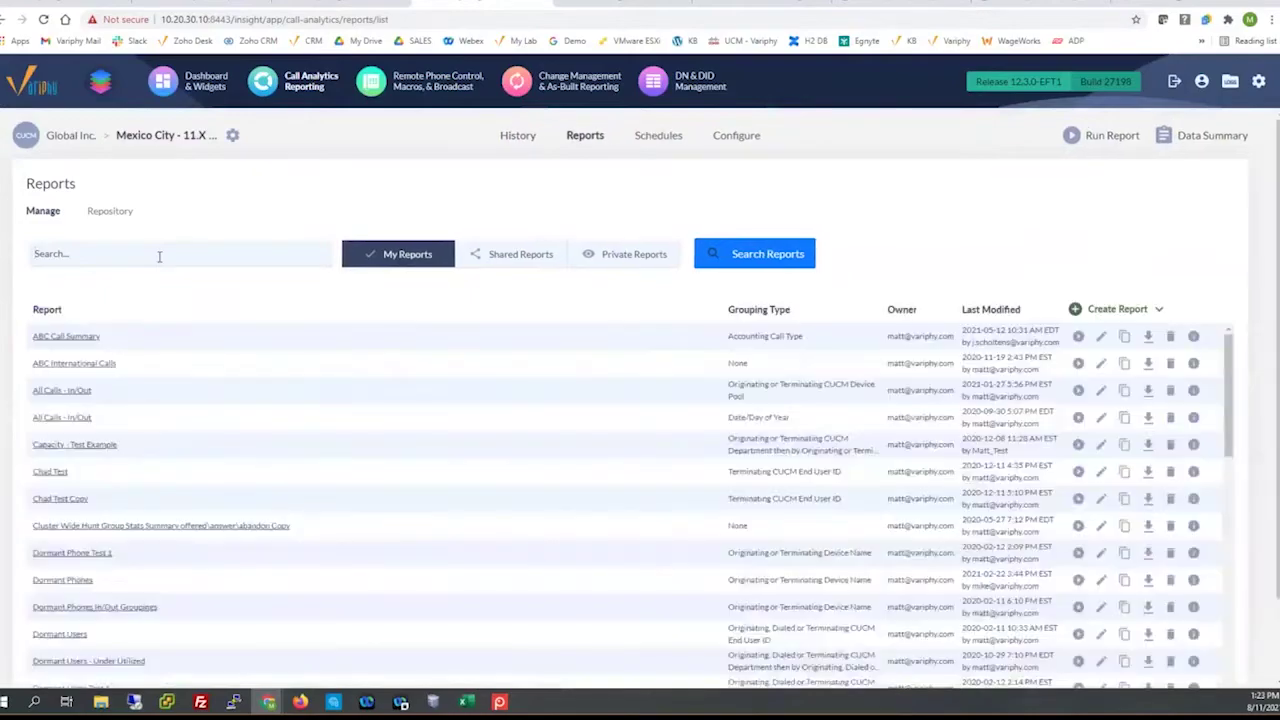
type("main")
key("Return")
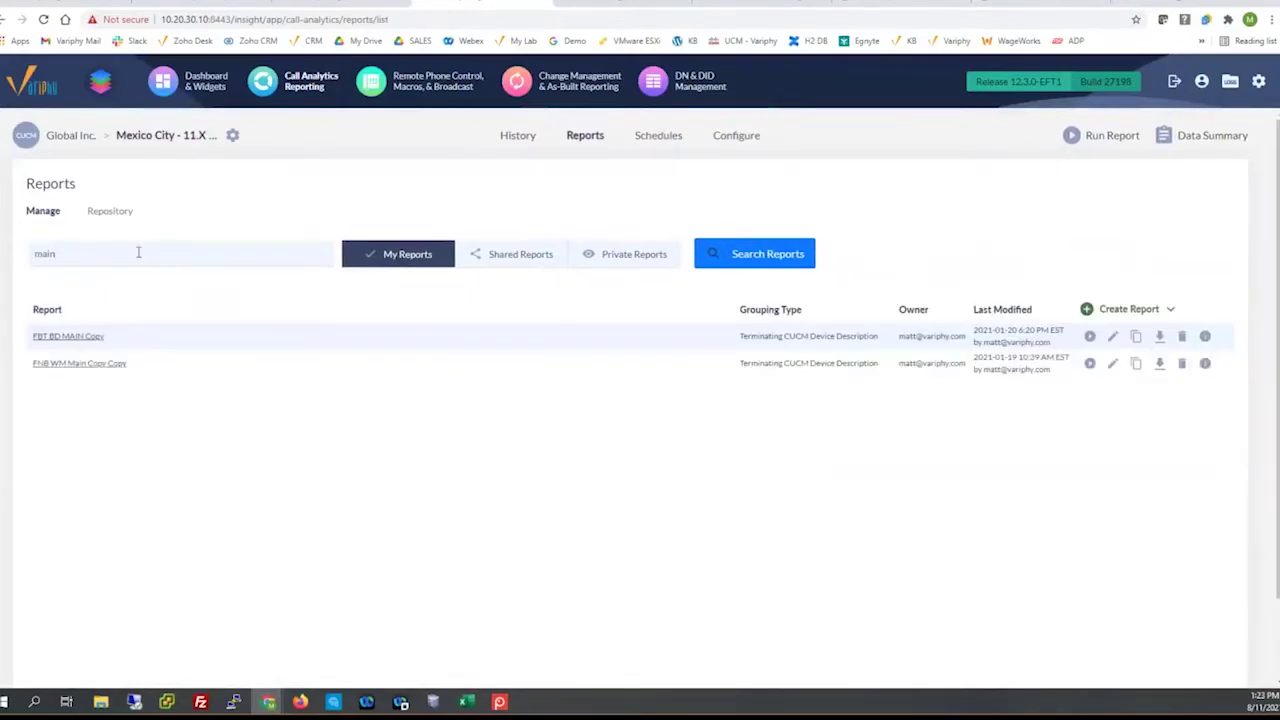
key("BackSpace")
key("BackSpace")
key("BackSpace")
Search the reports for "hunt" and open the Inbound Hunt Group 77280 report for editing.
type("hunt")
key("Return")
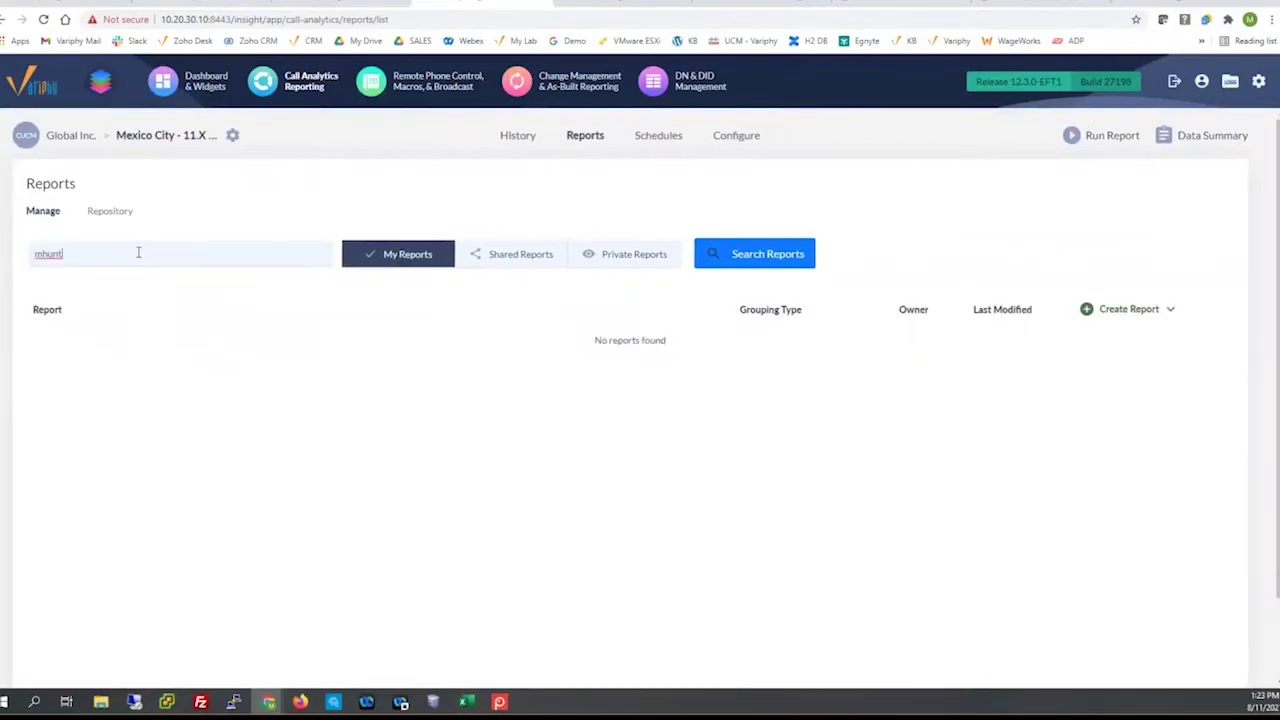
key("Home")
key("Delete")
key("Return")
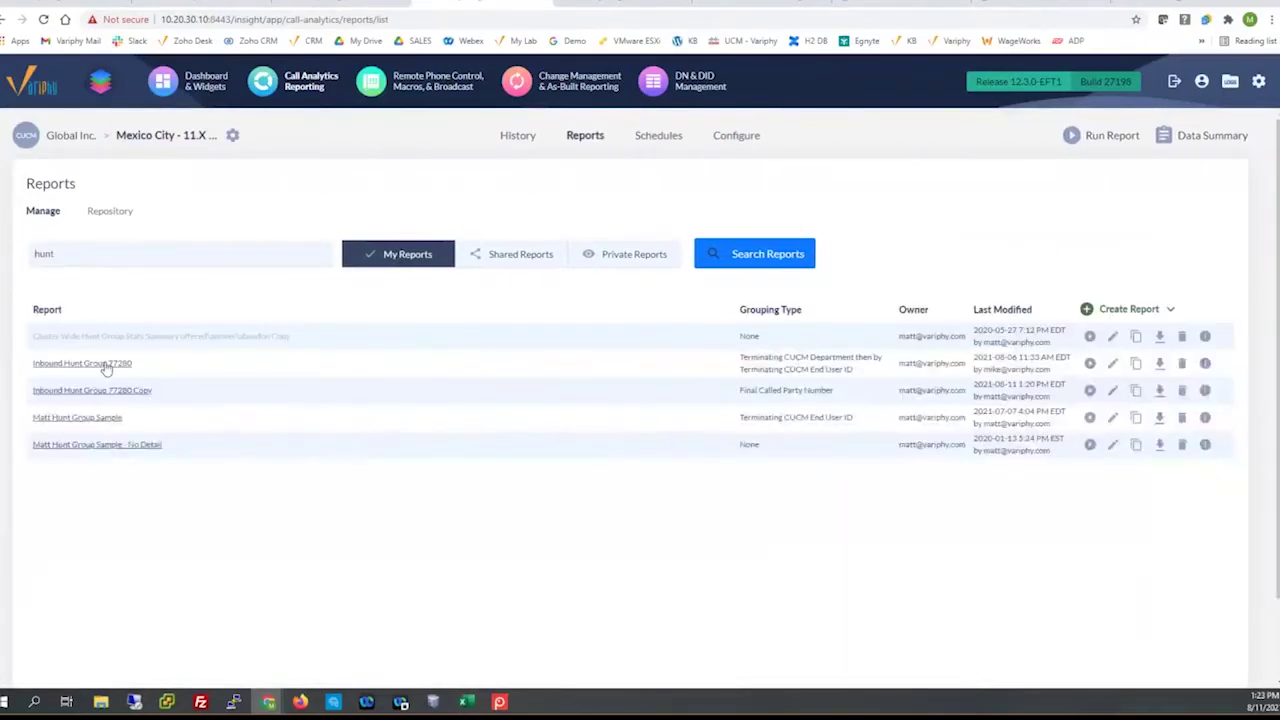
left_click(100, 365)
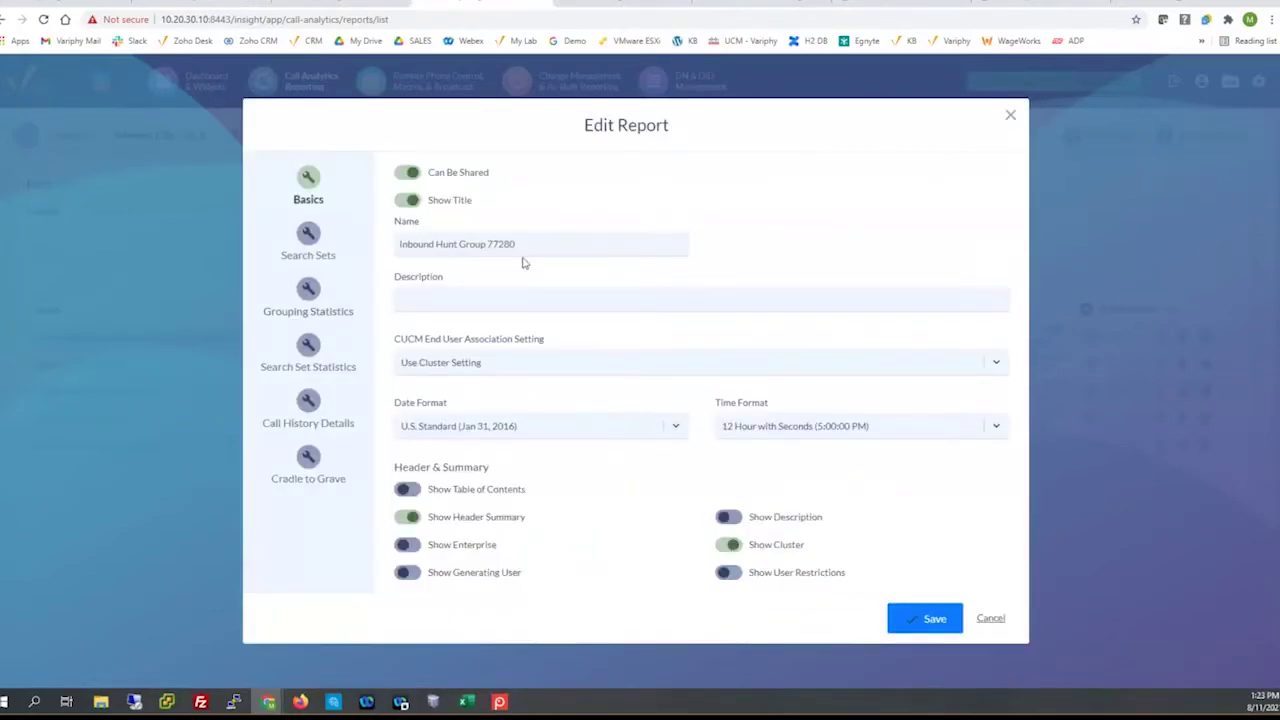
Examine the report's Search Sets and Grouping Statistics settings, comparing the groupings with the Inbound Hunt Group 77280 HTML report.
left_click(308, 238)
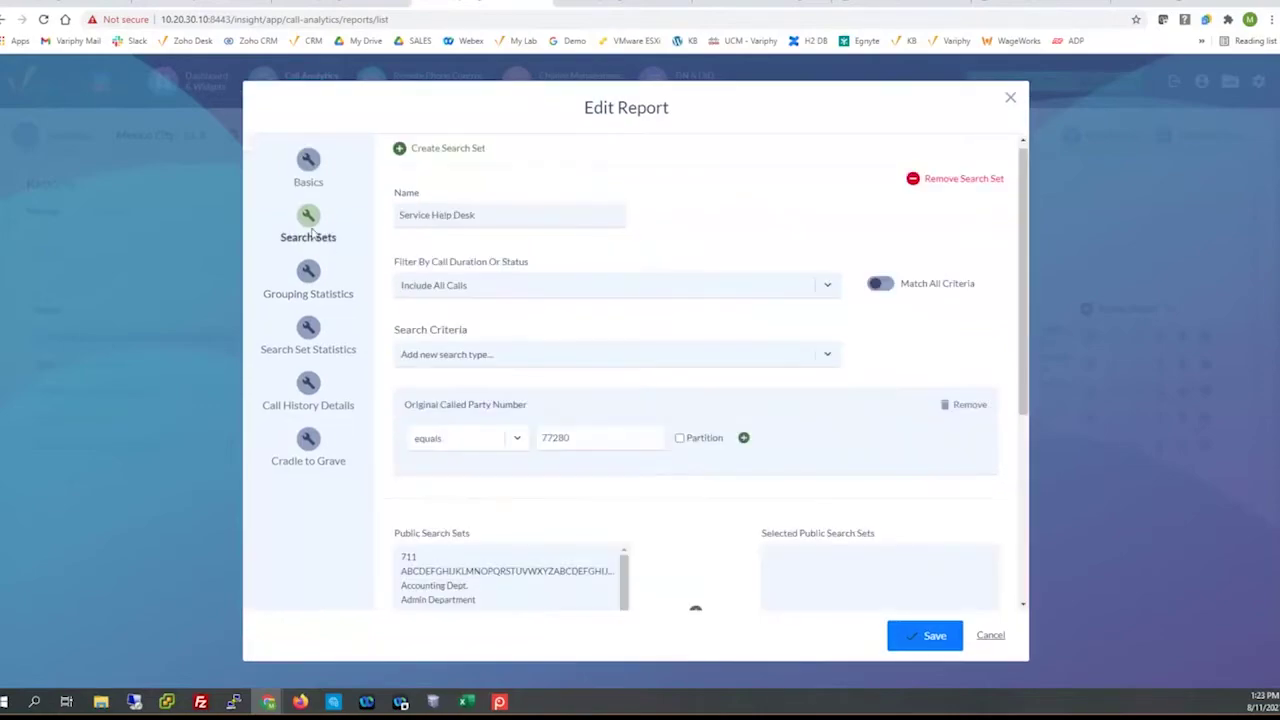
triple_click(440, 400)
left_click(308, 280)
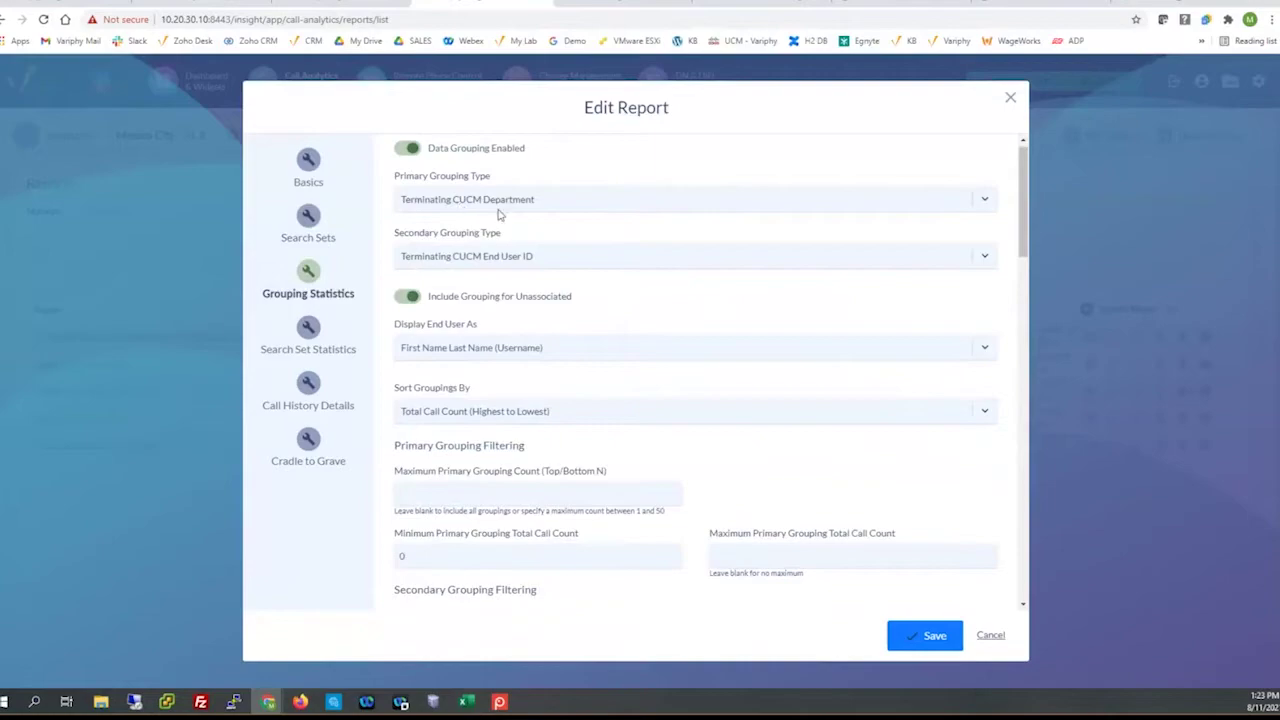
left_click(900, 10)
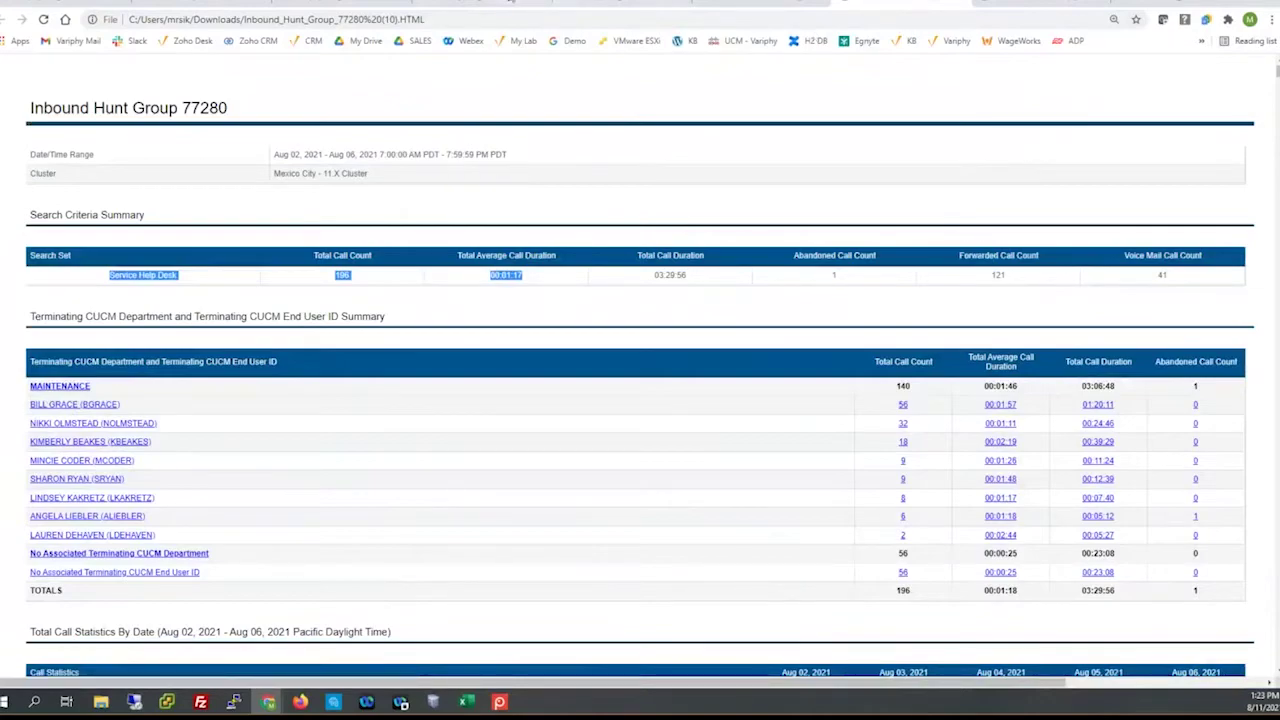
left_click(481, 8)
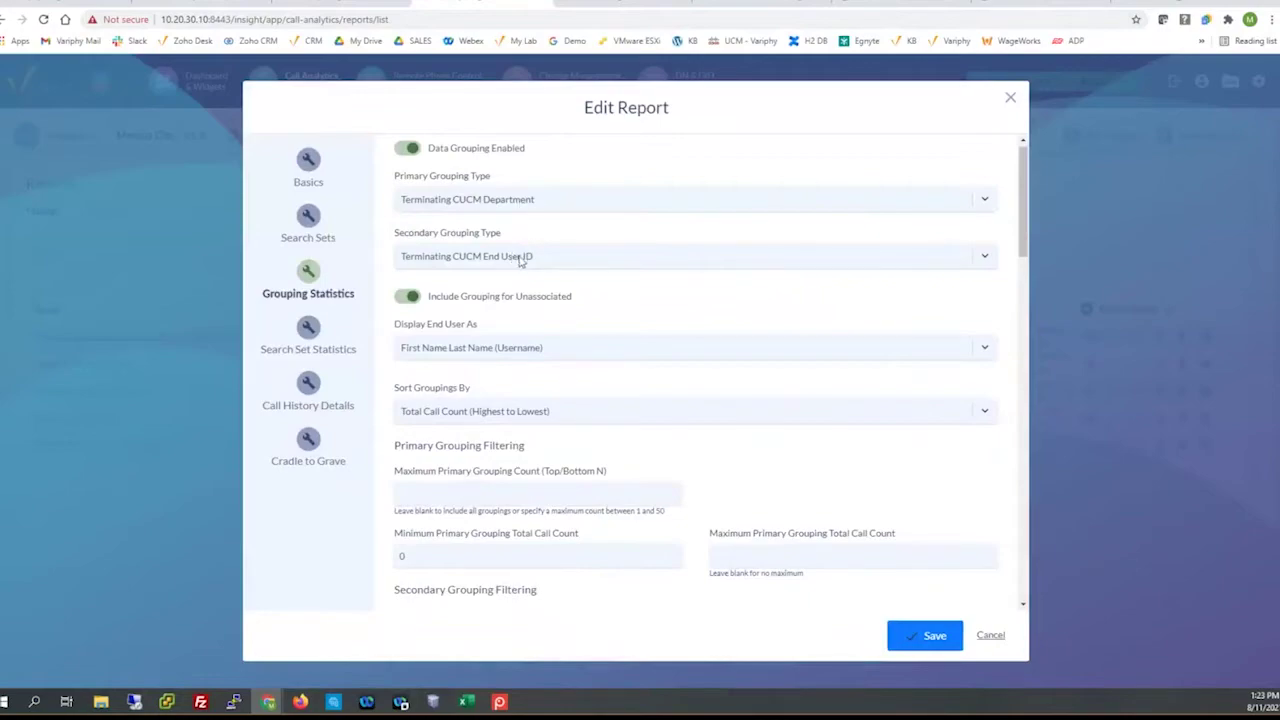
Create a grouping search set in the Grouping Statistics and open its list of search criteria types.
scroll(520, 260, "down", 4)
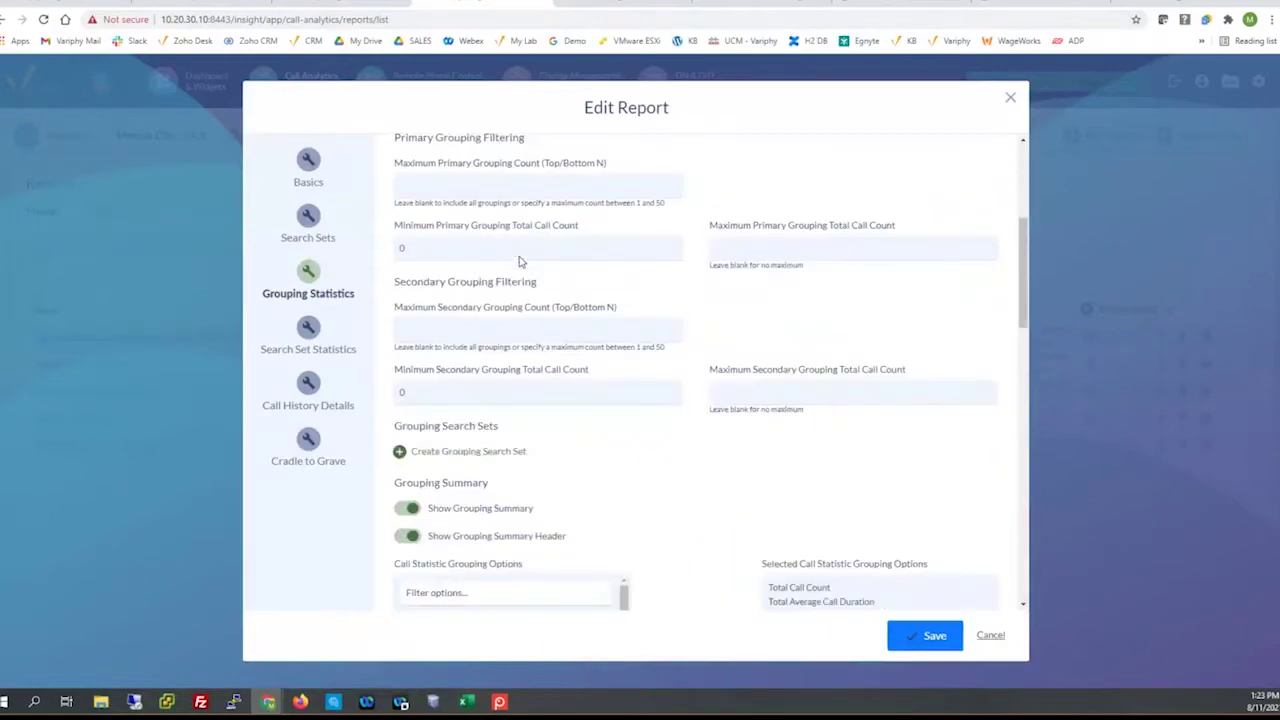
left_click(447, 425)
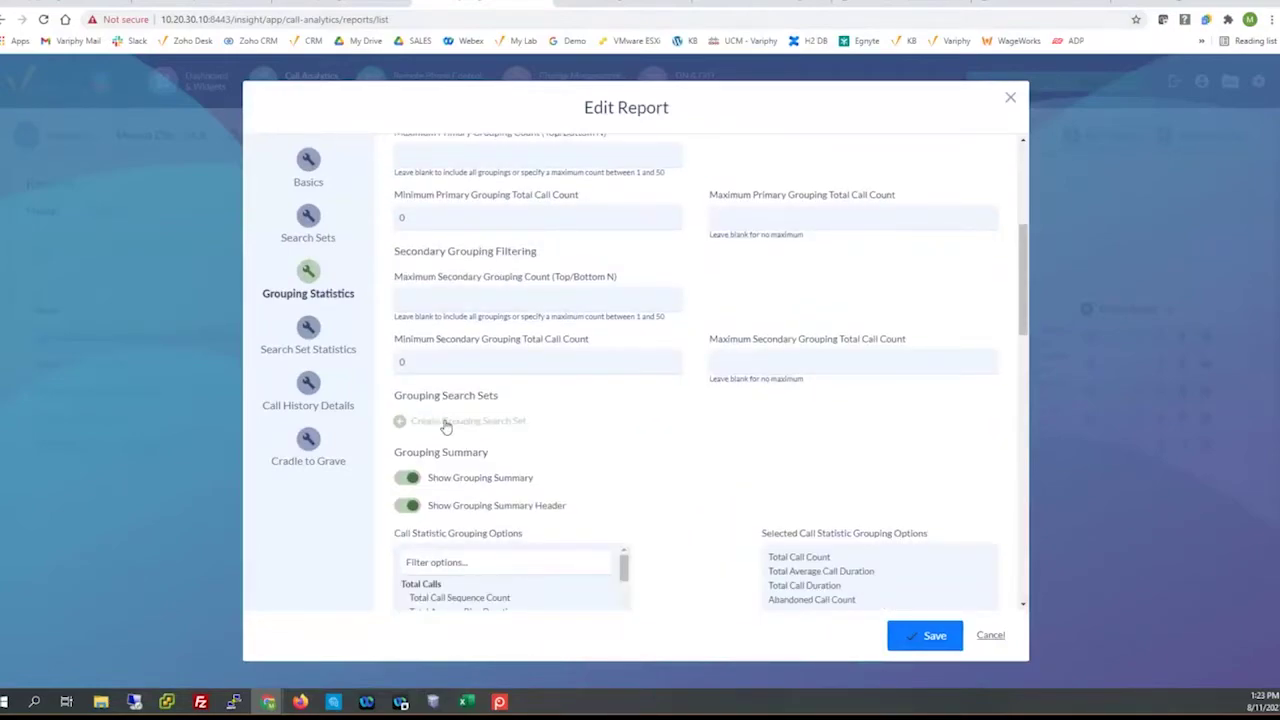
scroll(473, 243, "up", 4)
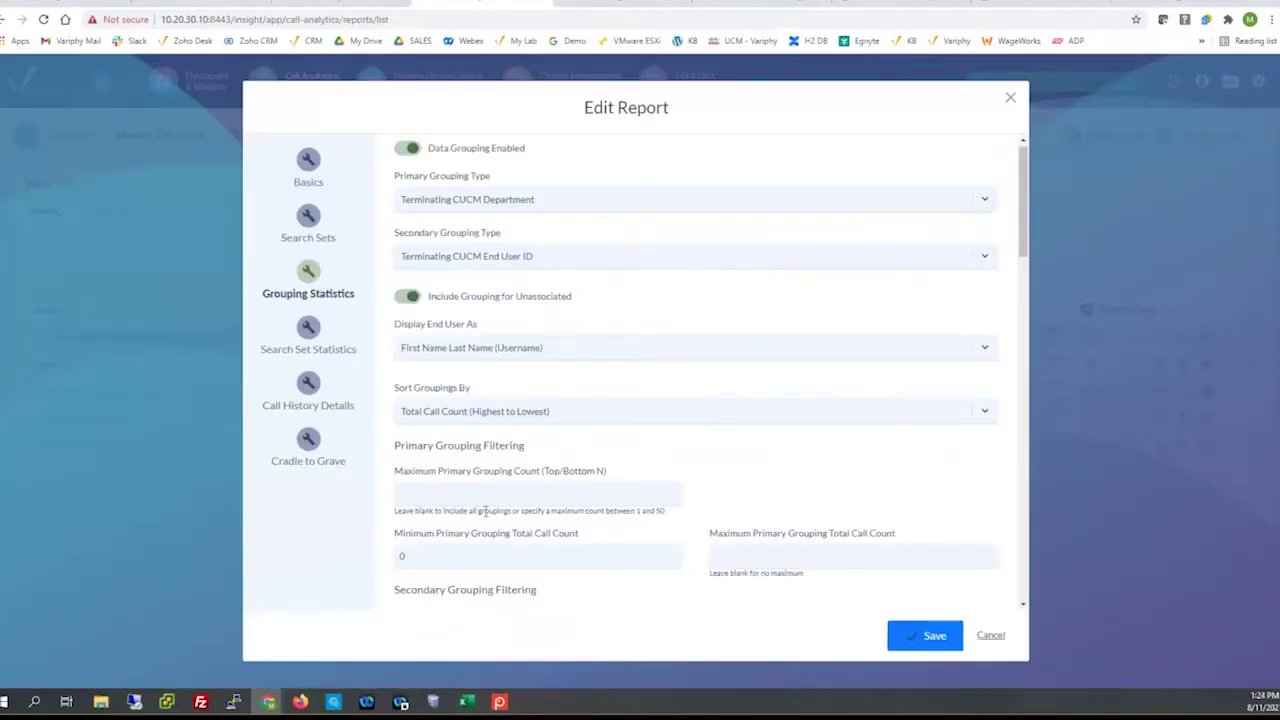
scroll(484, 511, "down", 4)
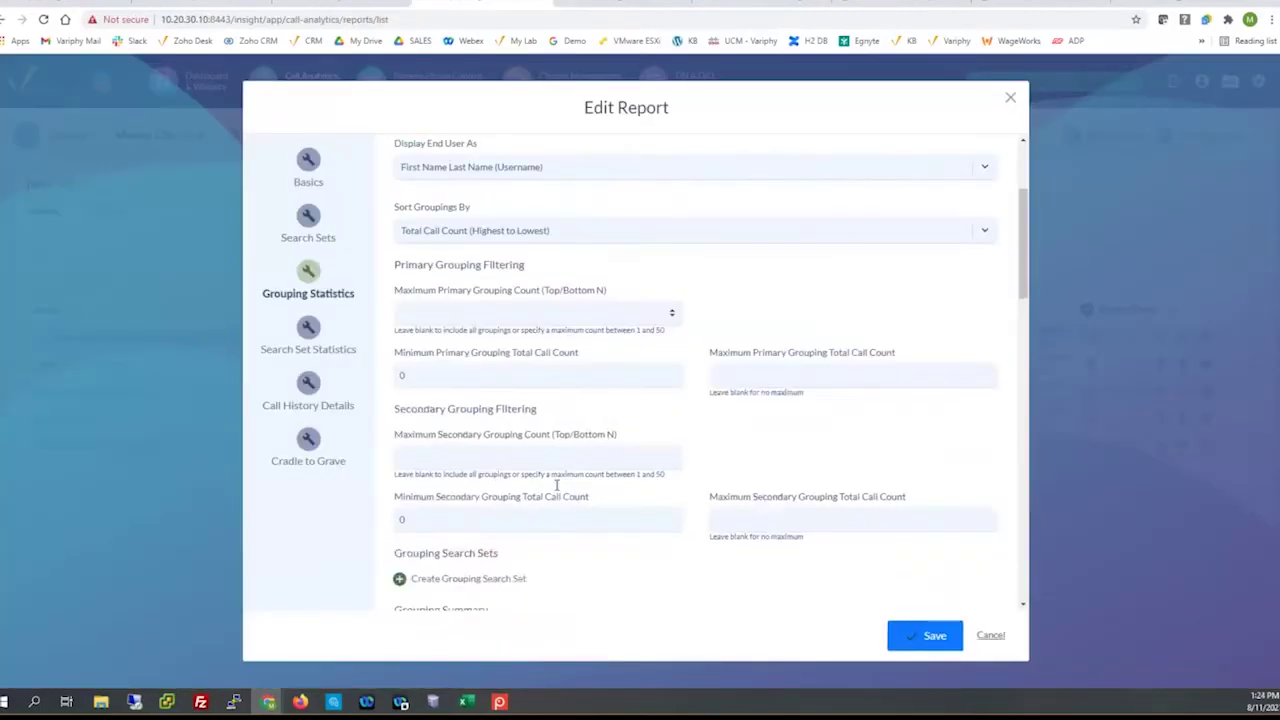
left_click(422, 424)
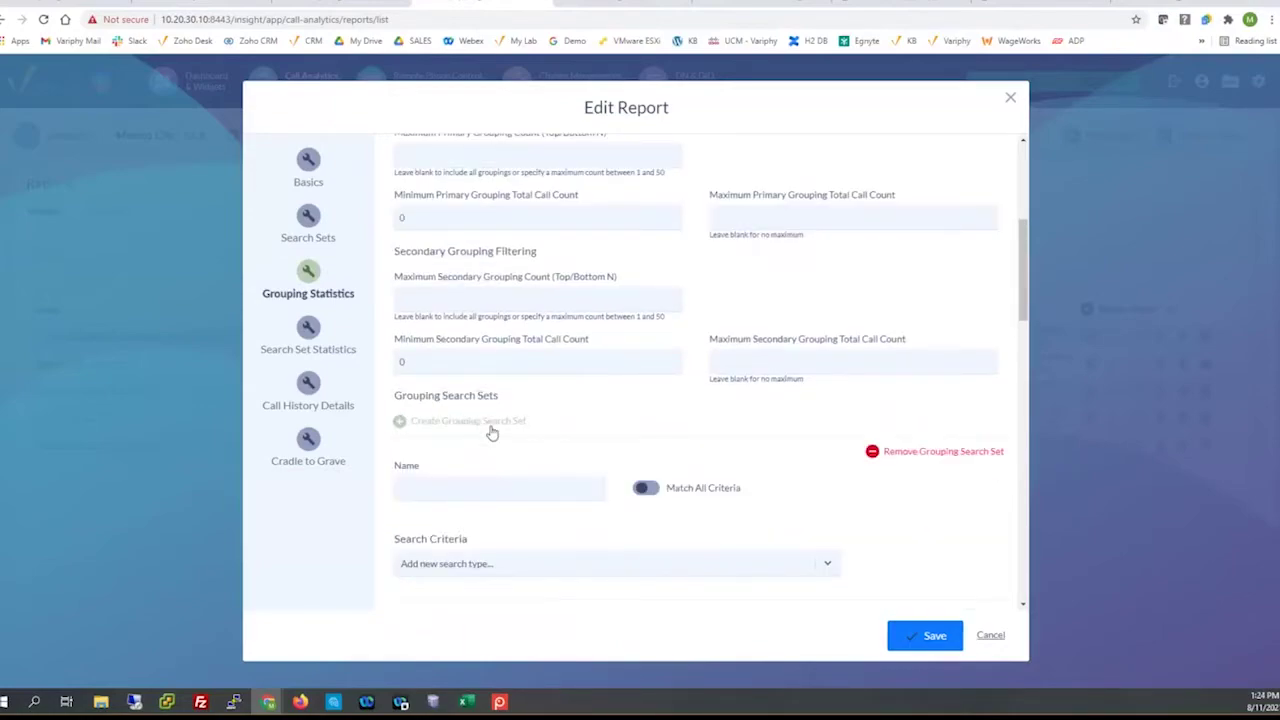
left_click(516, 566)
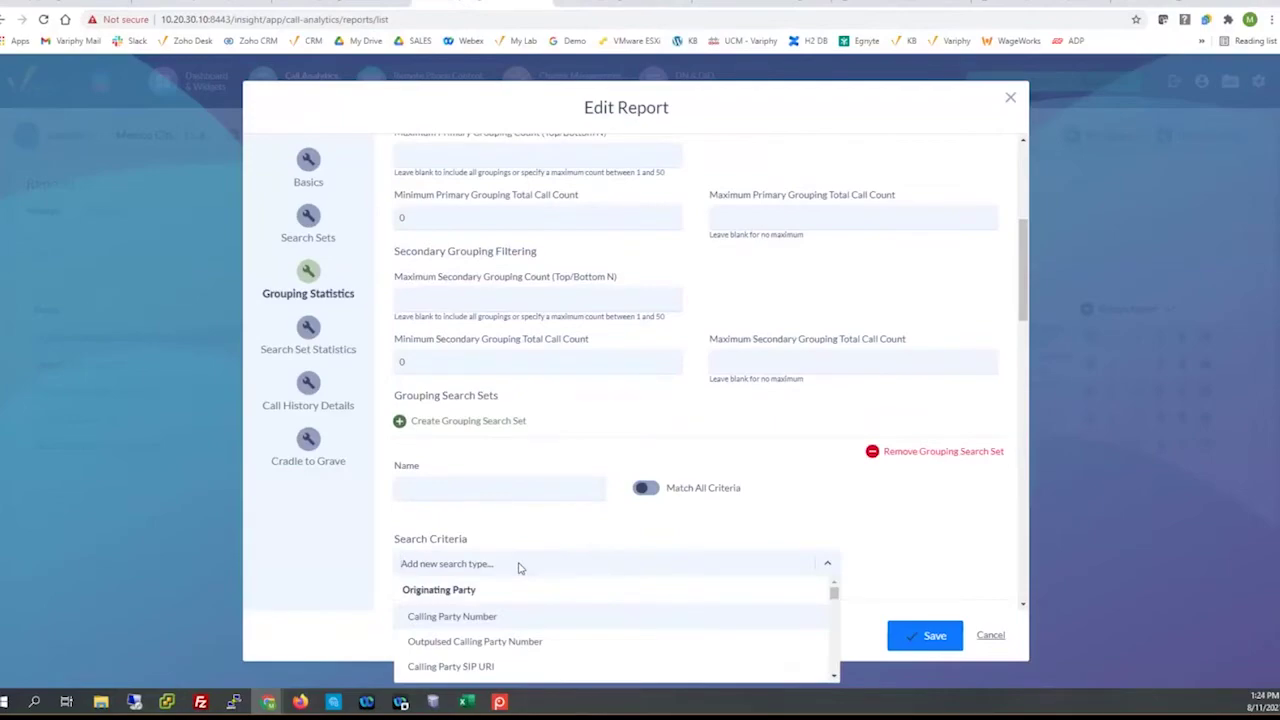
type("calling")
key("BackSpace")
key("BackSpace")
key("BackSpace")
key("BackSpace")
key("BackSpace")
key("BackSpace")
key("BackSpace")
Add a Final Called Party Number criterion equal to 1234 to the grouping search set.
type("final")
left_click(528, 618)
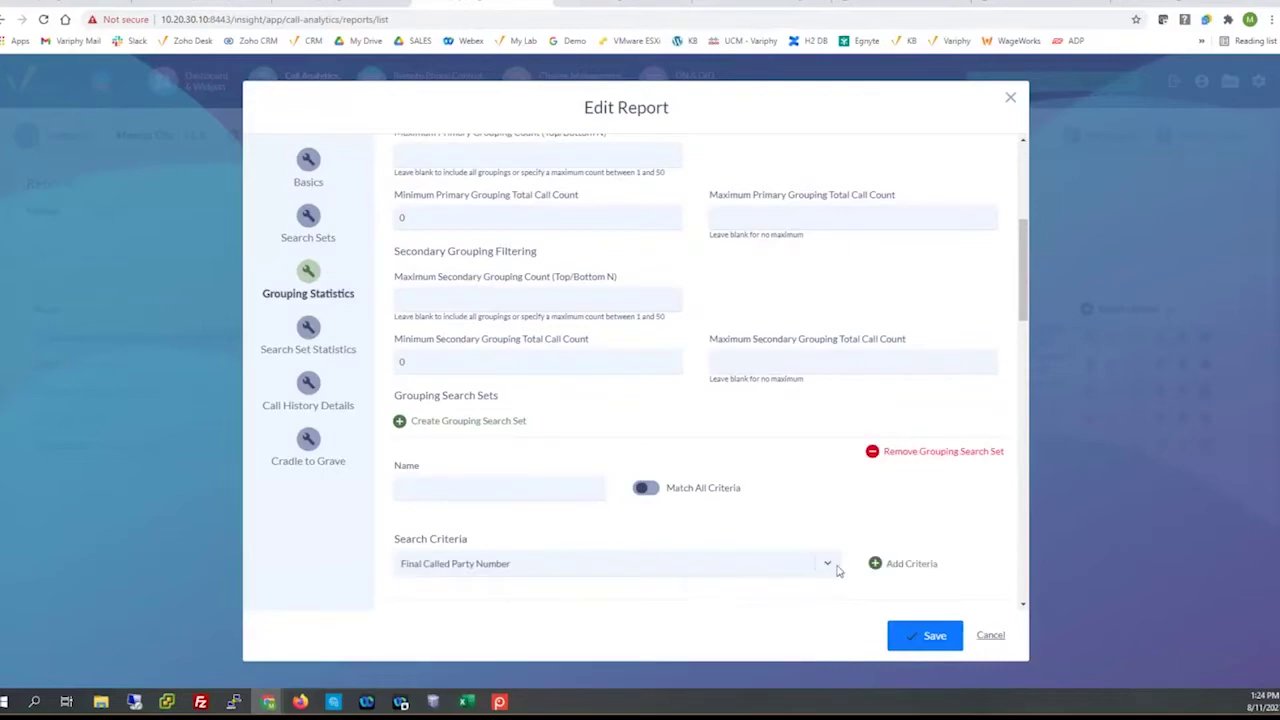
left_click(882, 564)
scroll(792, 464, "down", 2)
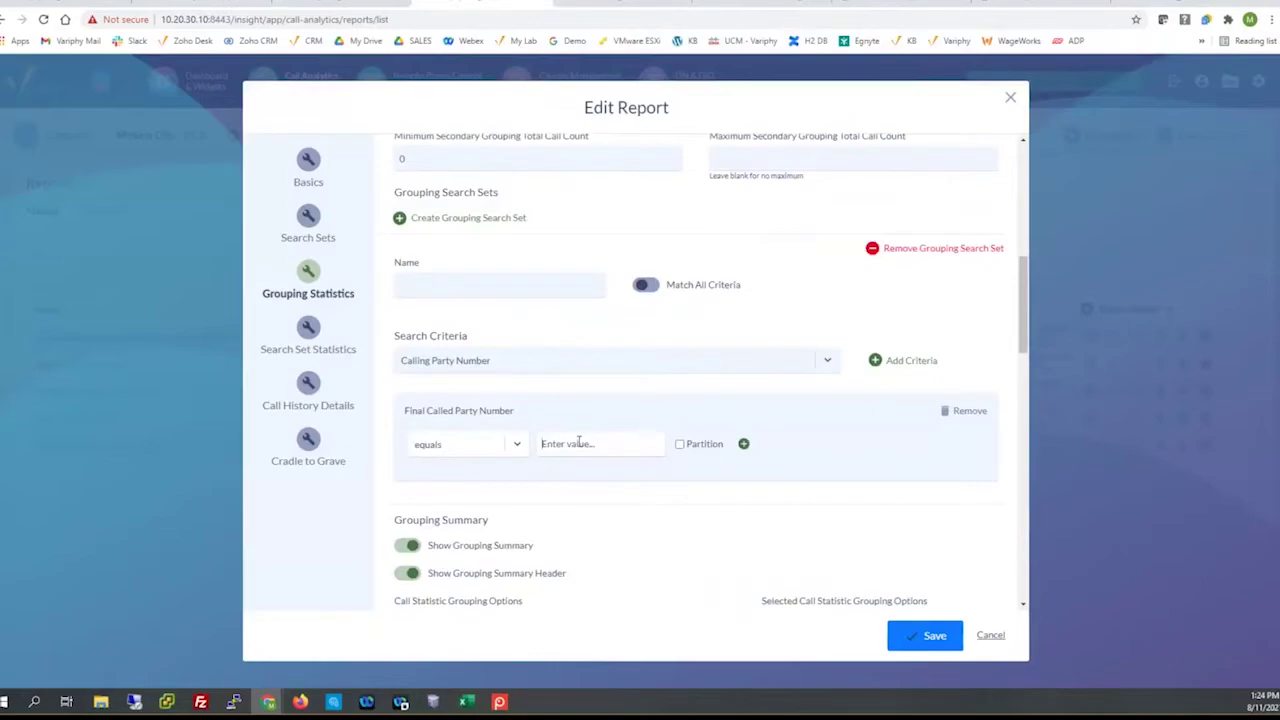
type("1234")
Switch to the Inbound Hunt Group 77280 Copy HTML report and enlarge its Final Called Party Number Summary for reading.
left_click(900, 4)
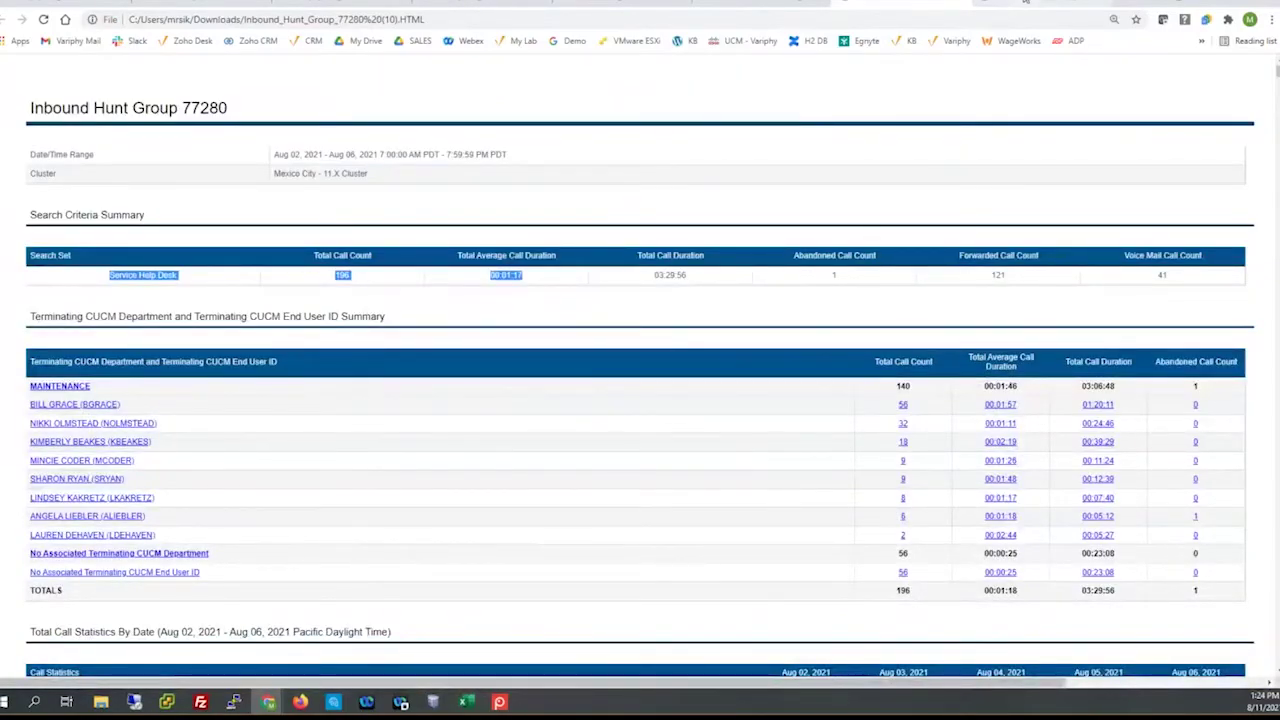
left_click(1025, 3)
key("ctrl+plus")
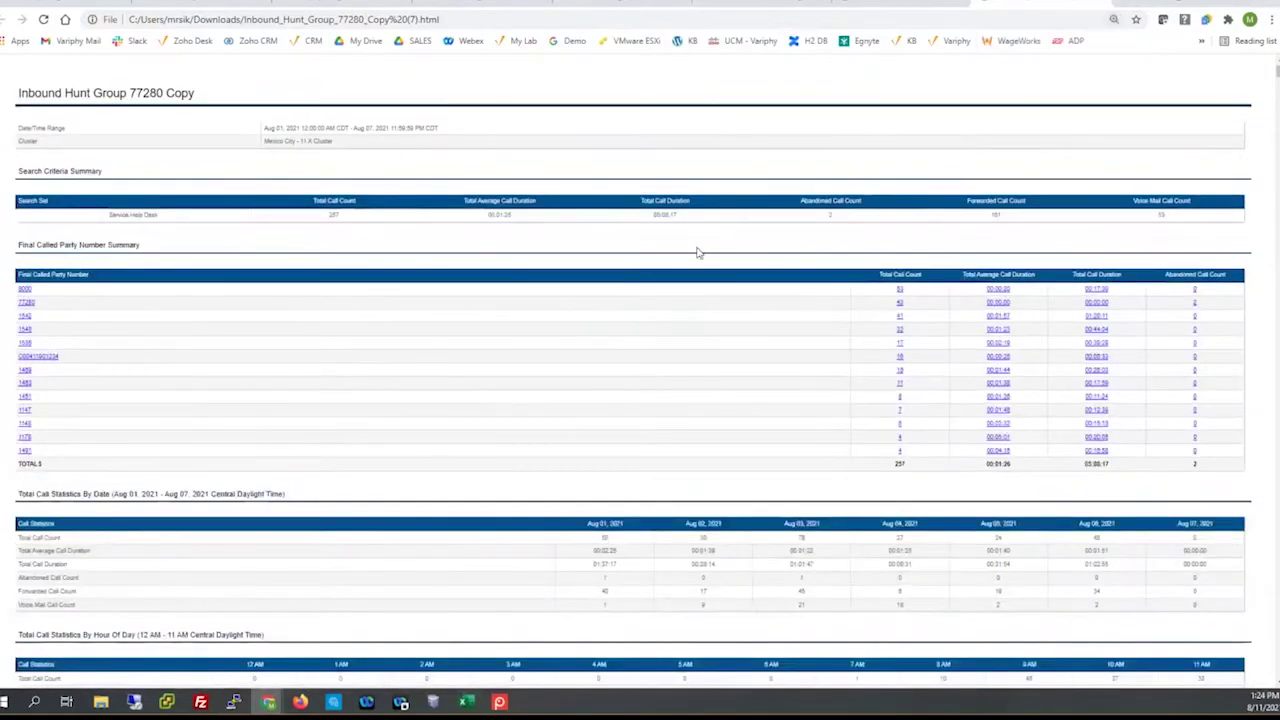
key("ctrl+plus")
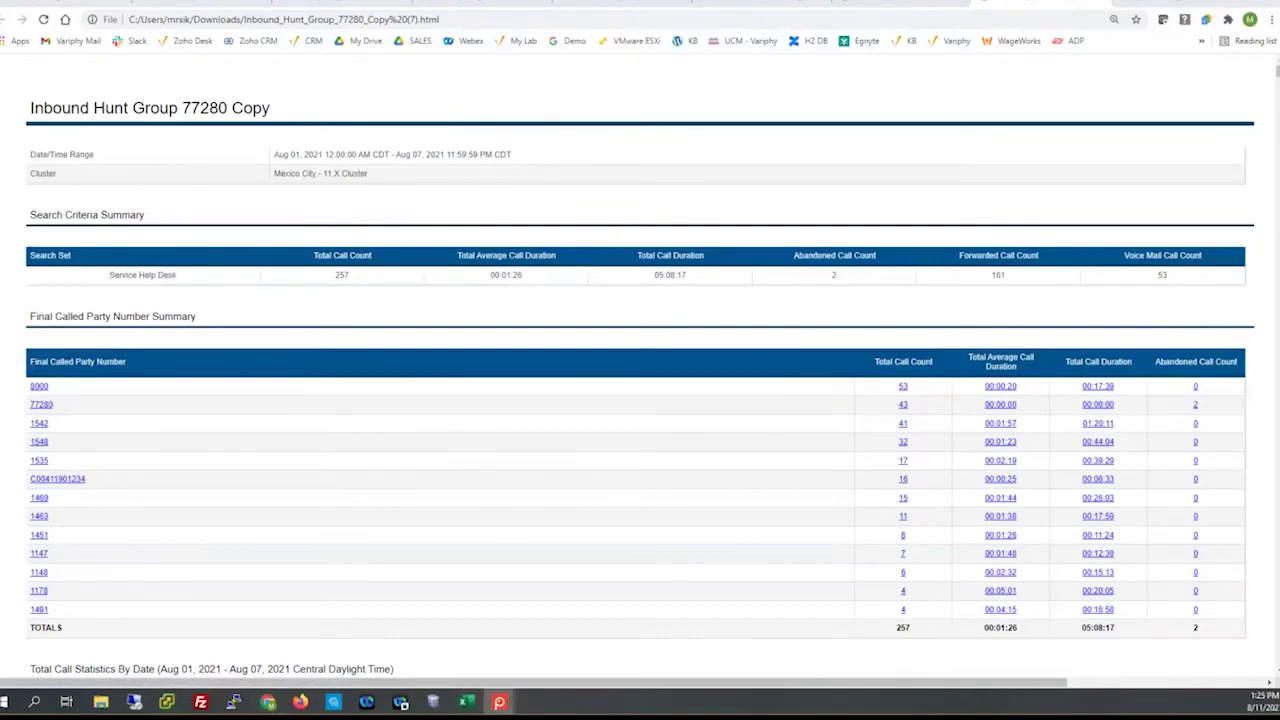
Switch to Screenpresso and examine the CDR Grouping By Party Number notes and the enlarged Calling Party Number table image.
left_click(499, 702)
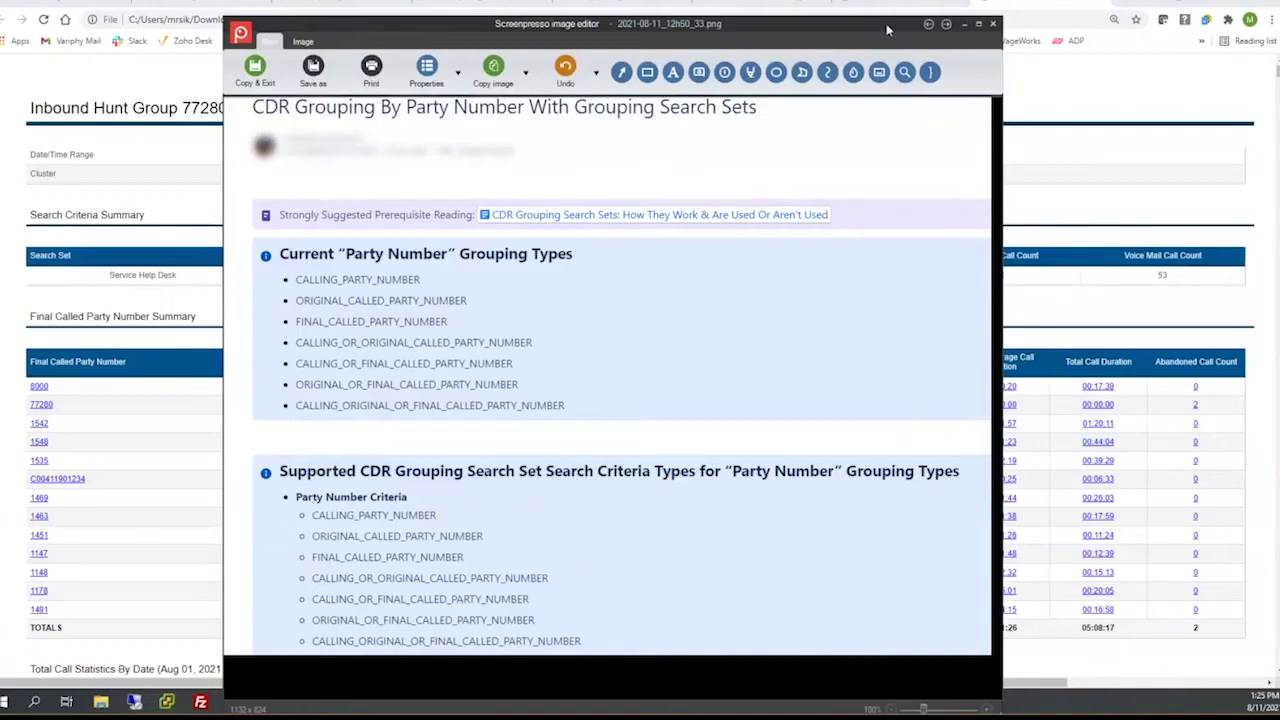
left_click(963, 23)
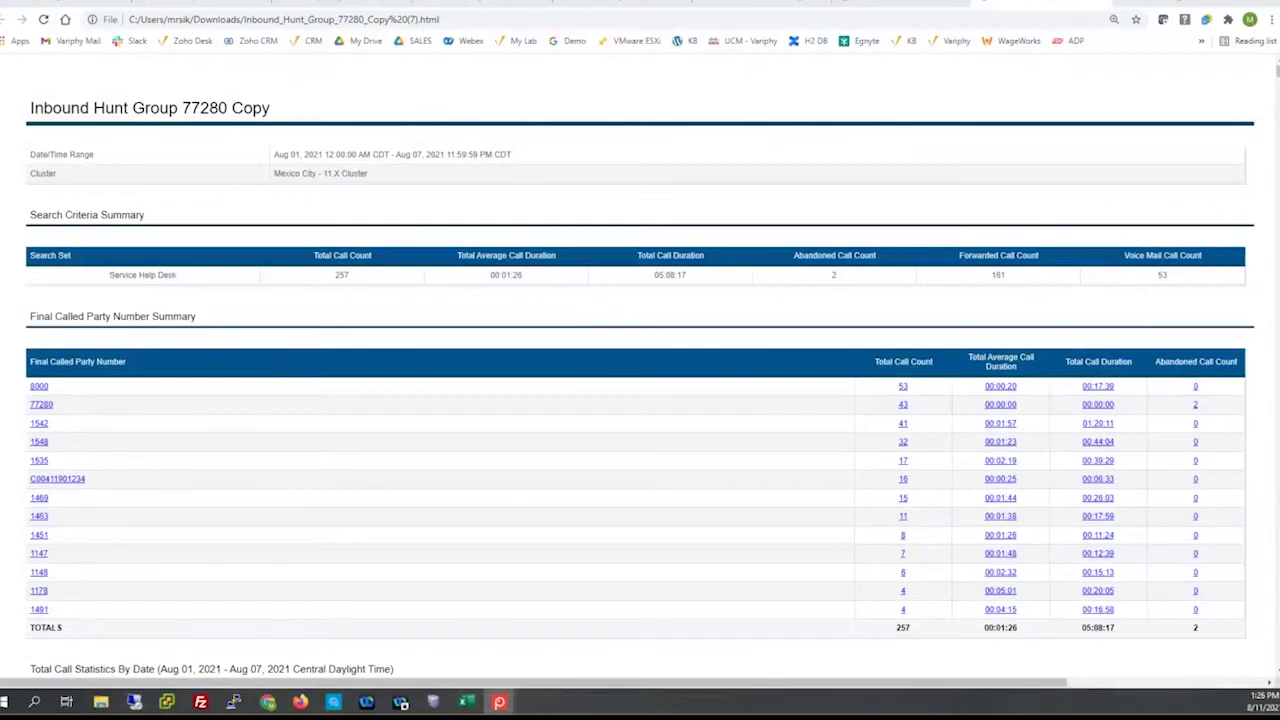
left_click(499, 702)
left_click(886, 112)
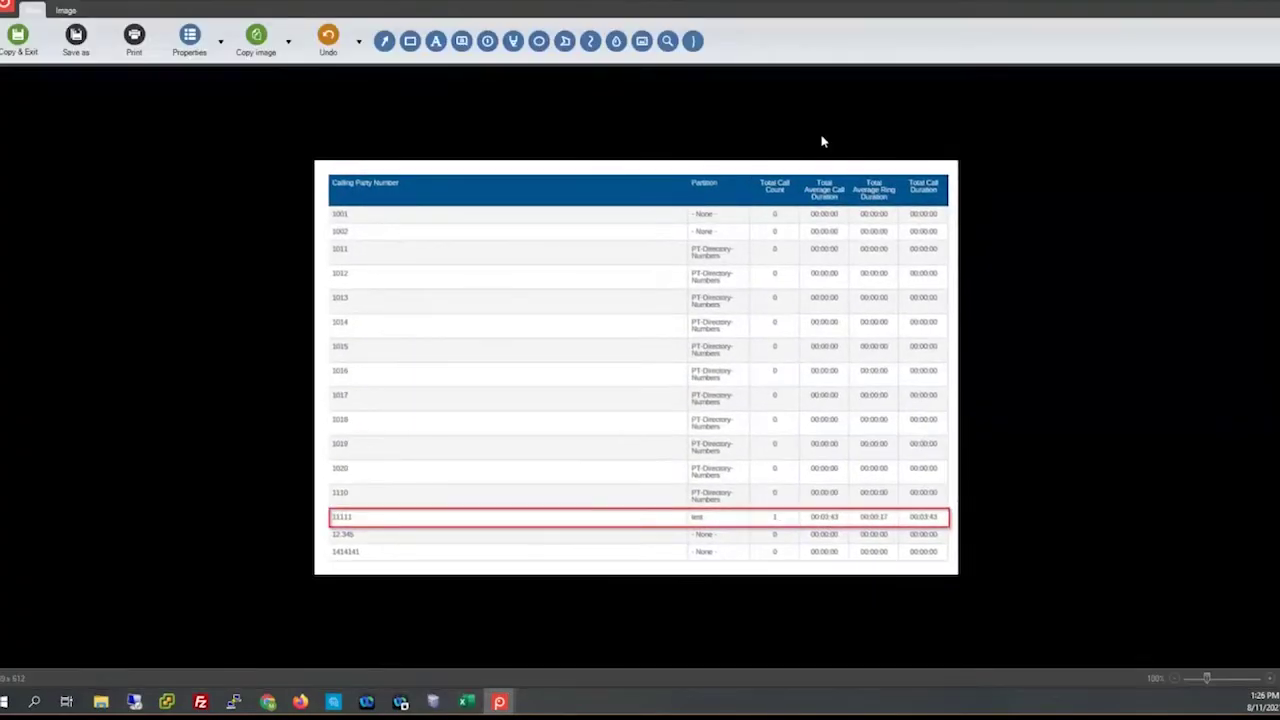
scroll(629, 323, "up", 1)
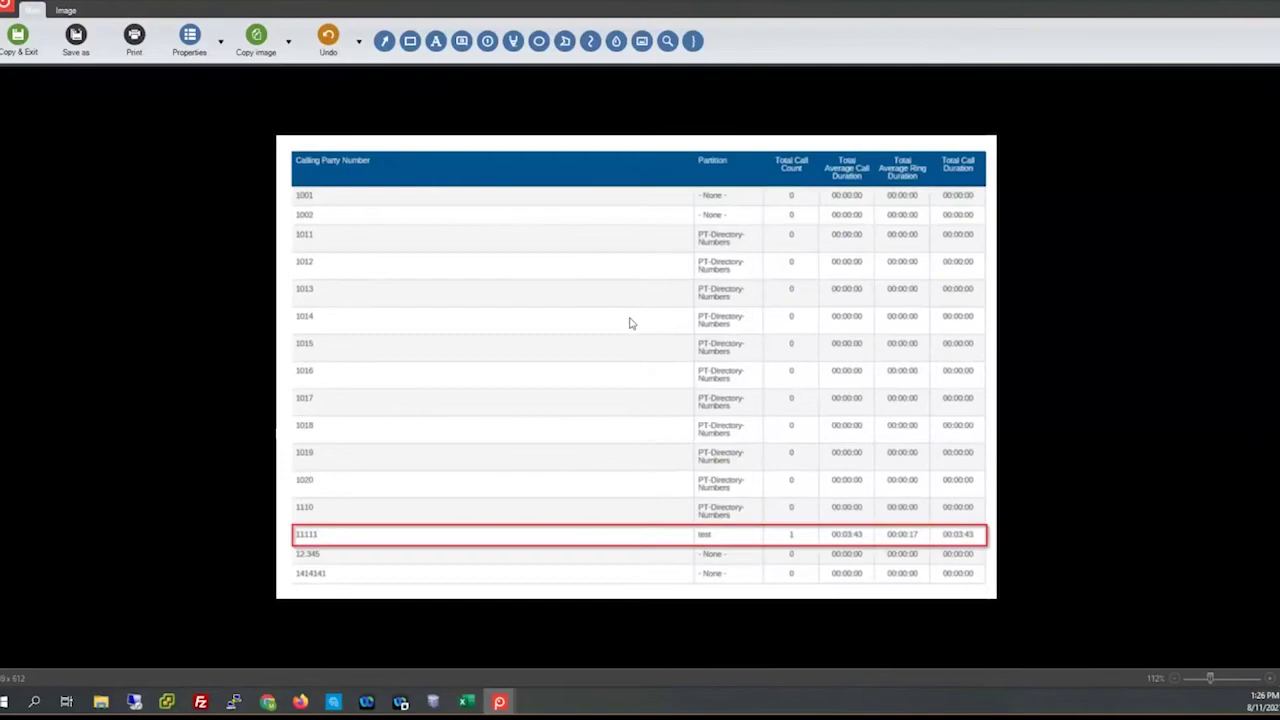
scroll(629, 323, "up", 1)
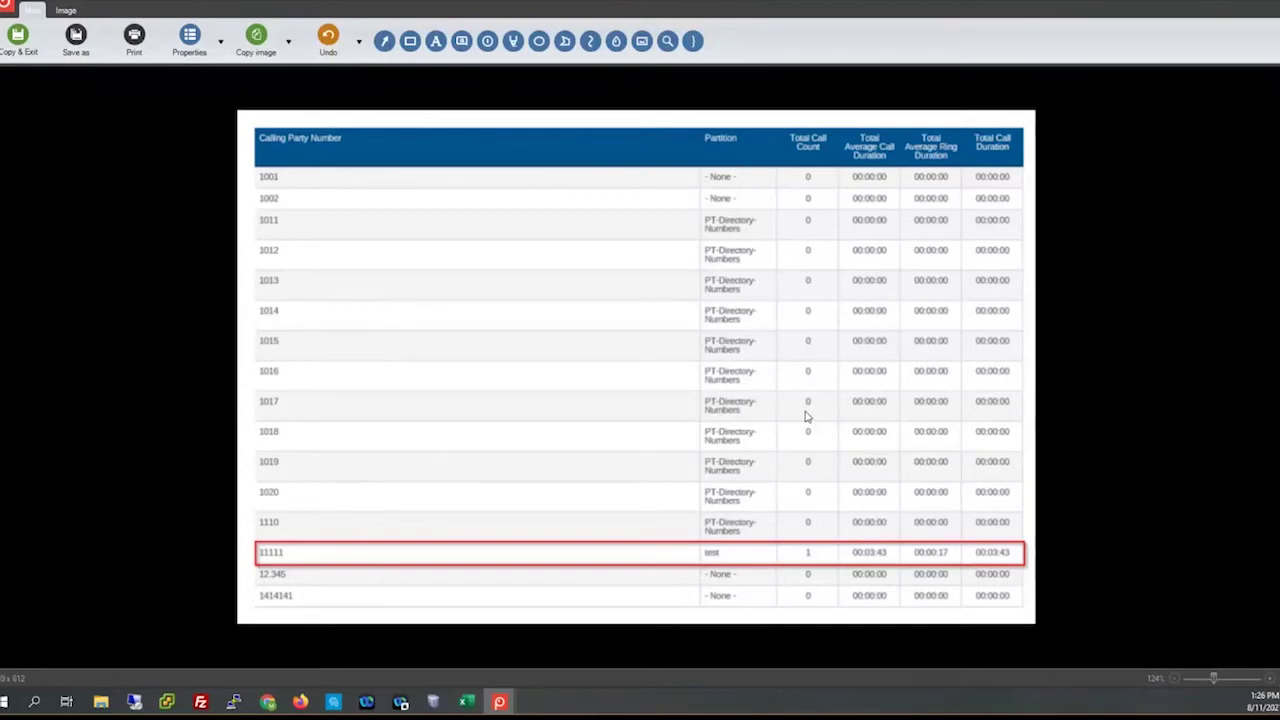
left_click(1251, 4)
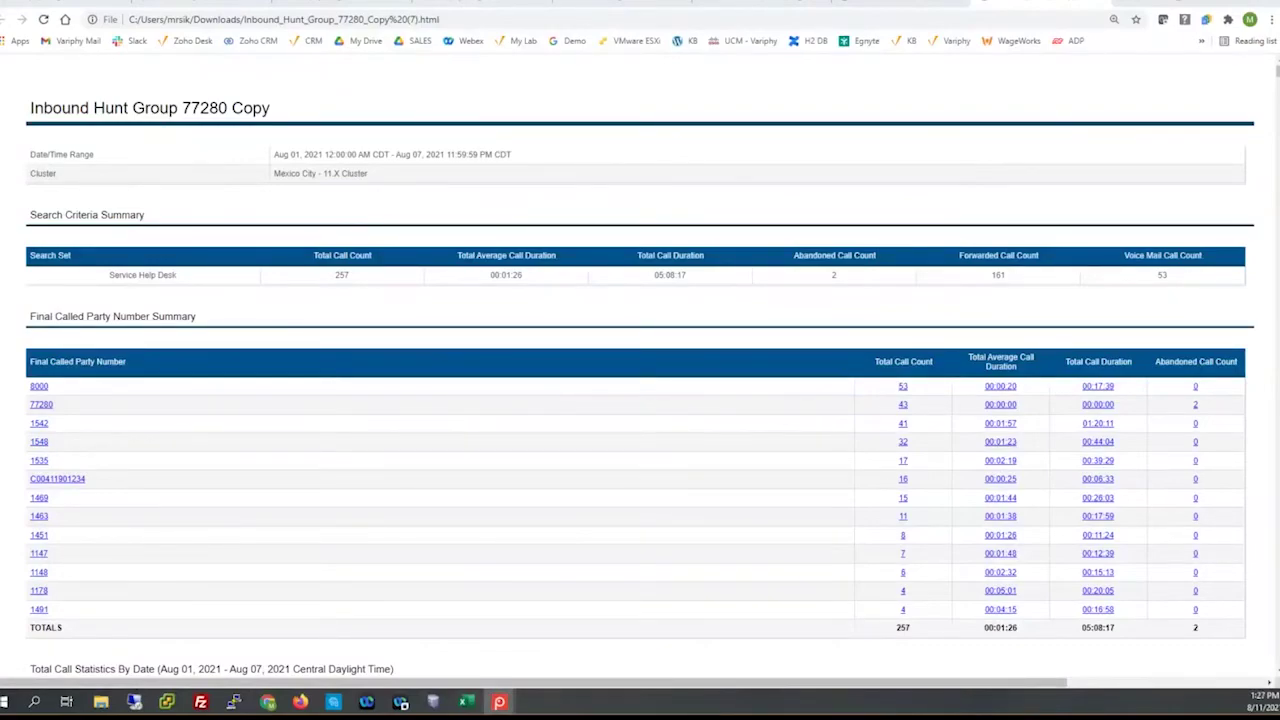
Examine the SSO Auto User Provisioning prerequisites image at full window size in Screenpresso, and return to the HTML report.
left_click(499, 702)
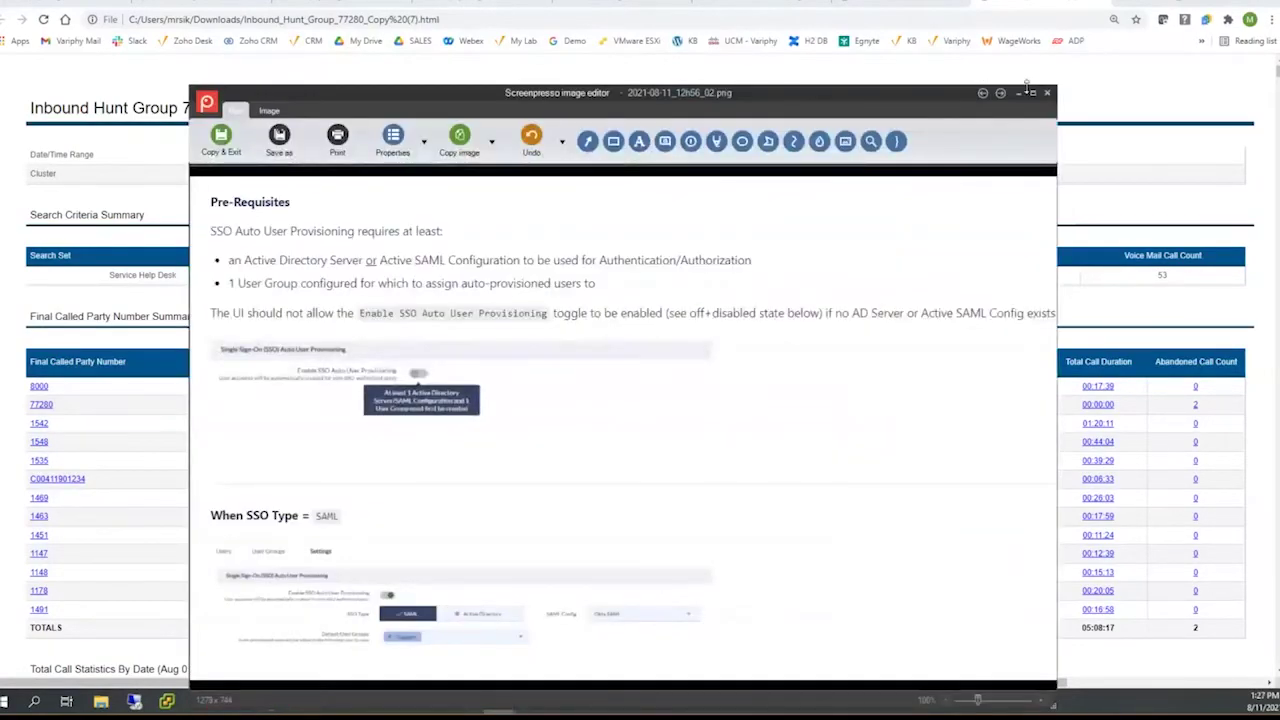
left_click(1031, 92)
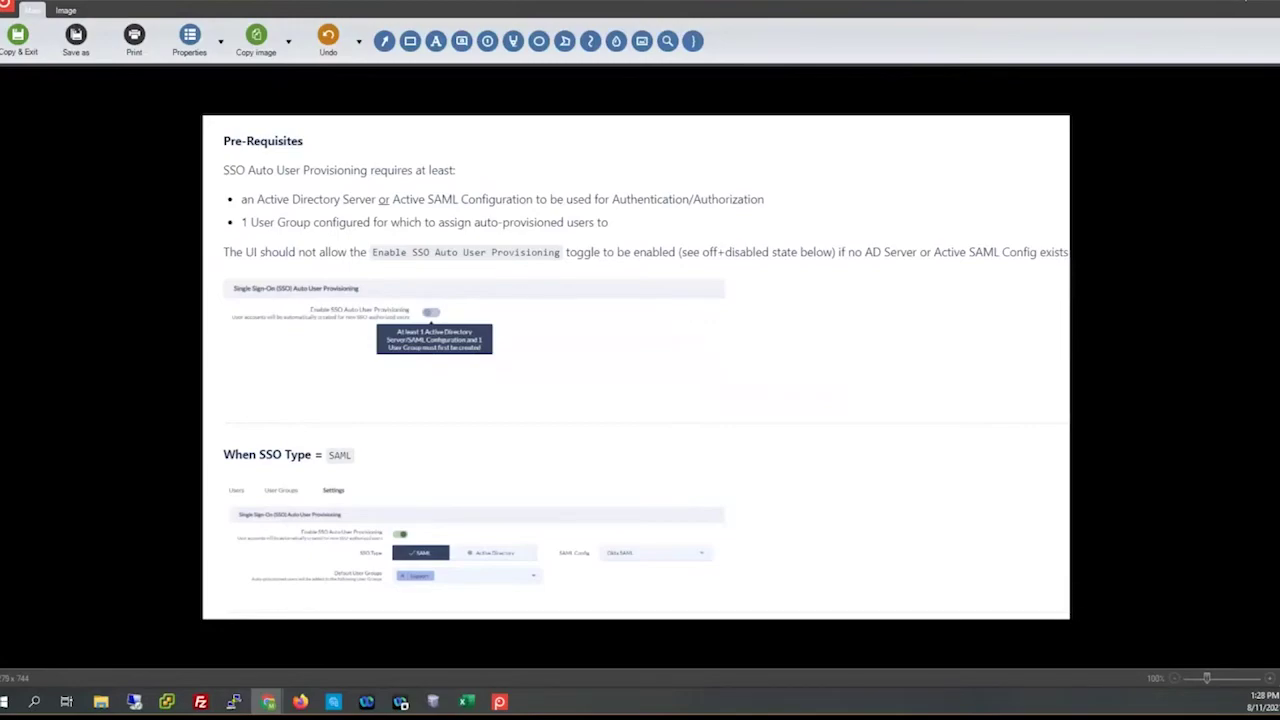
left_click(1248, 3)
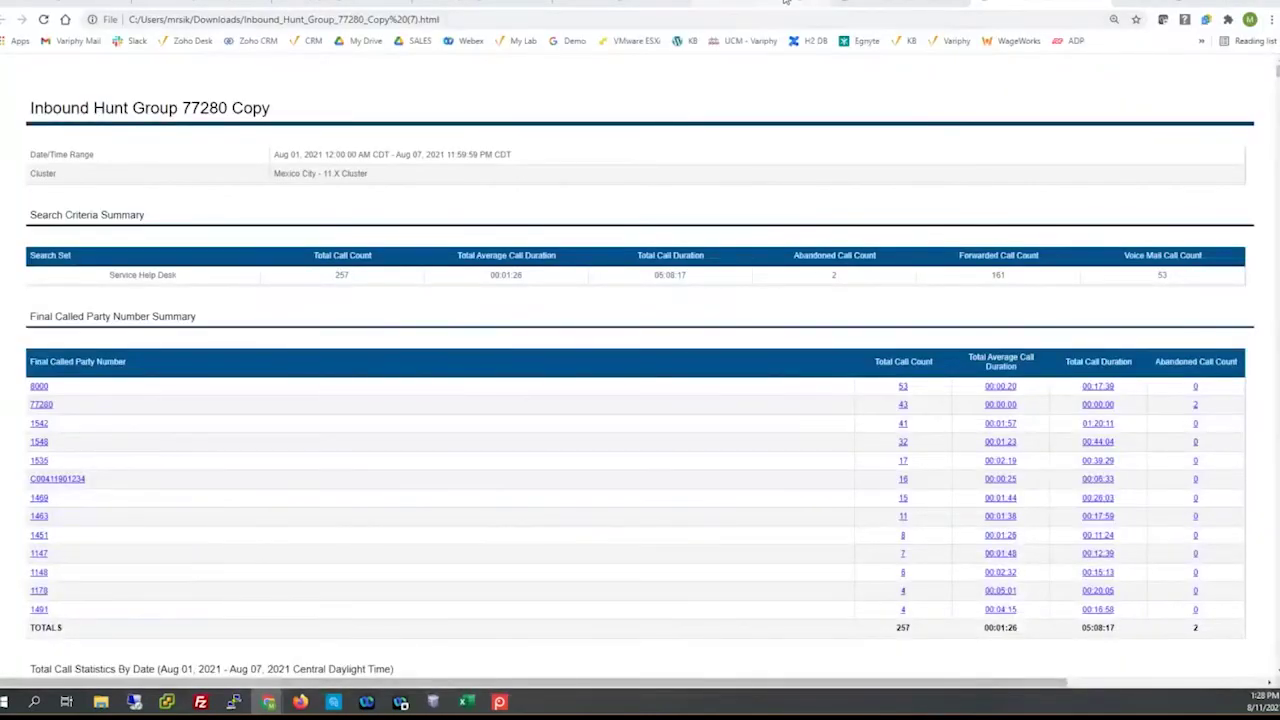
left_click(786, 3)
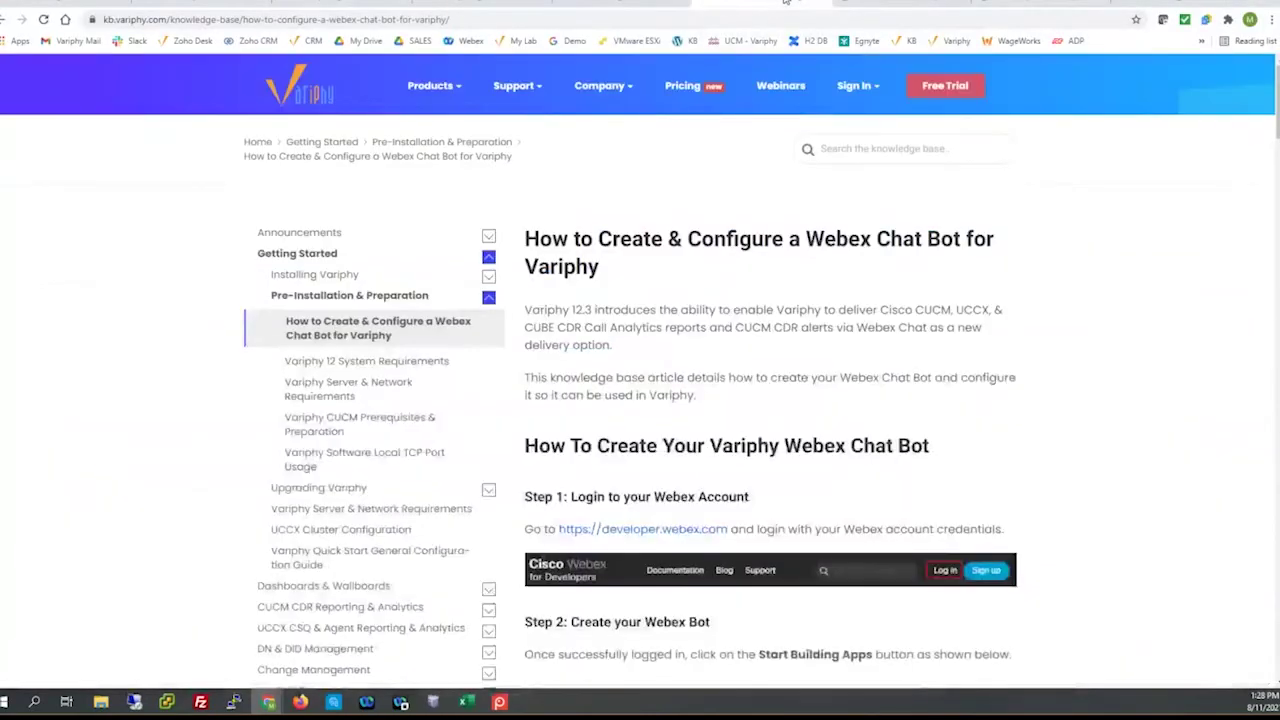
left_click(910, 3)
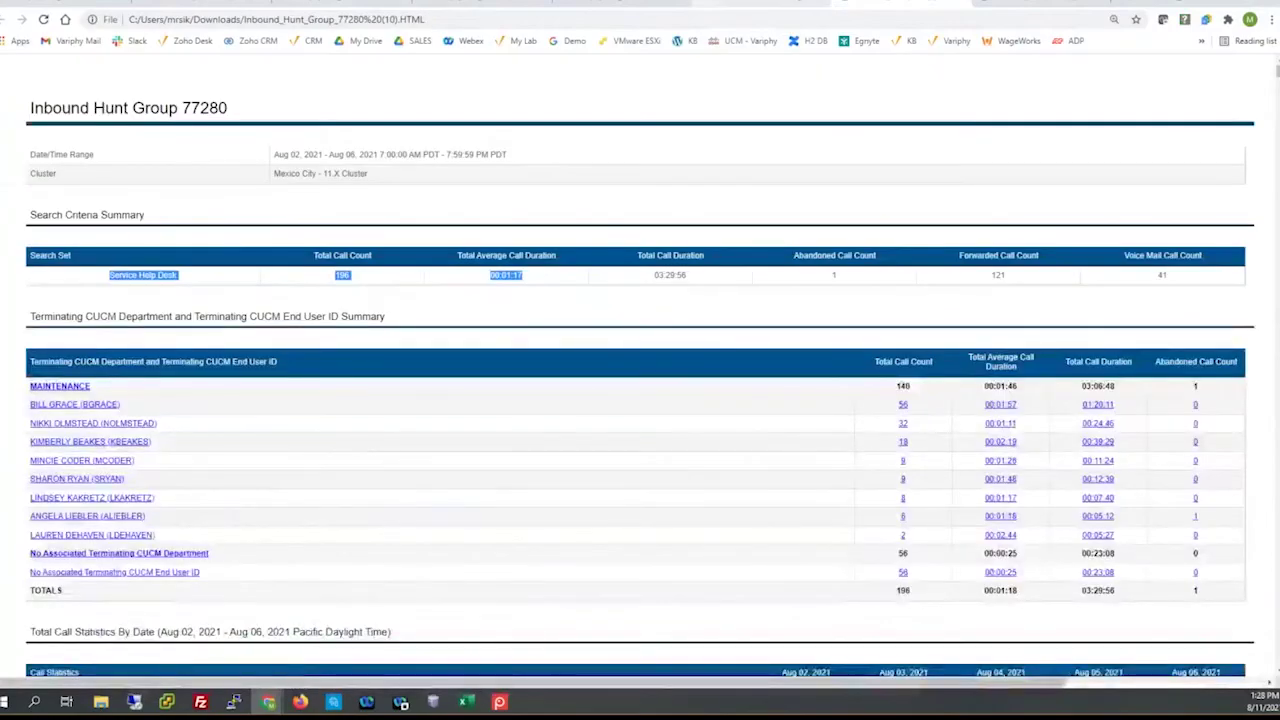
Examine the upcoming technical webinars on Variphy's Webinars page, reached from the Webex chat bot article, and return to the CUBE/IOS Systems setup page.
left_click(620, 3)
left_click(786, 3)
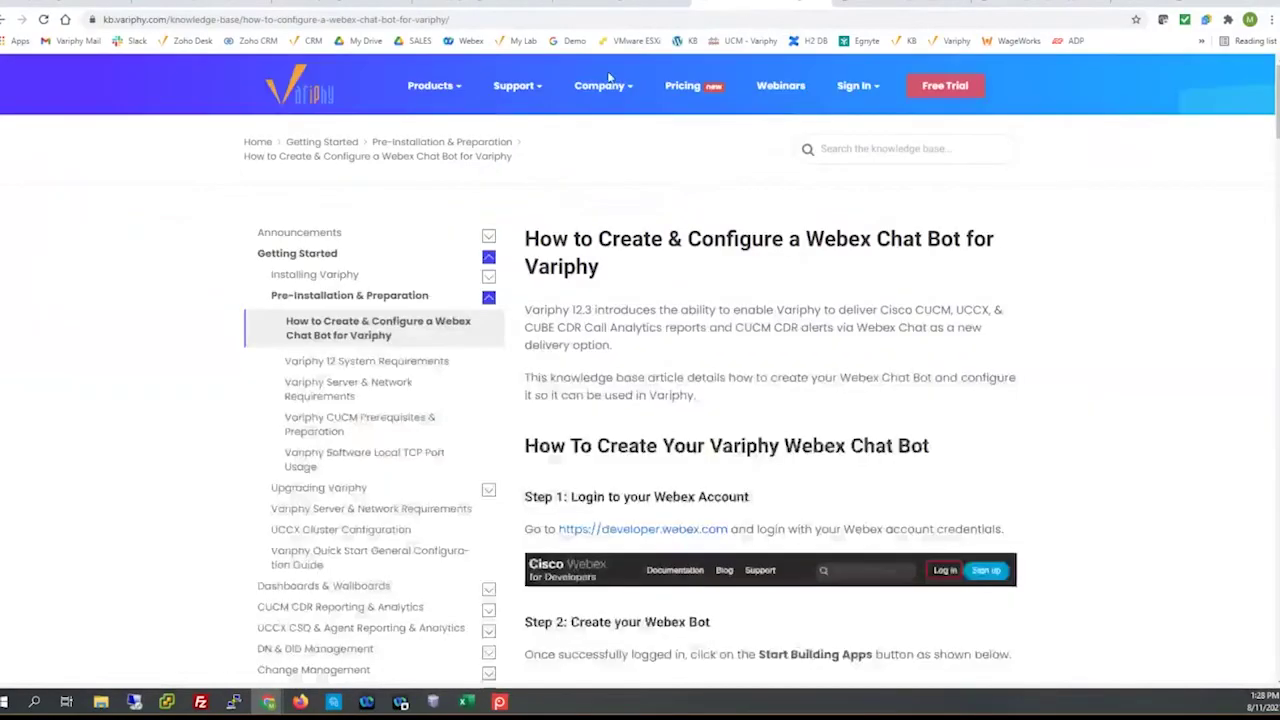
left_click(792, 90)
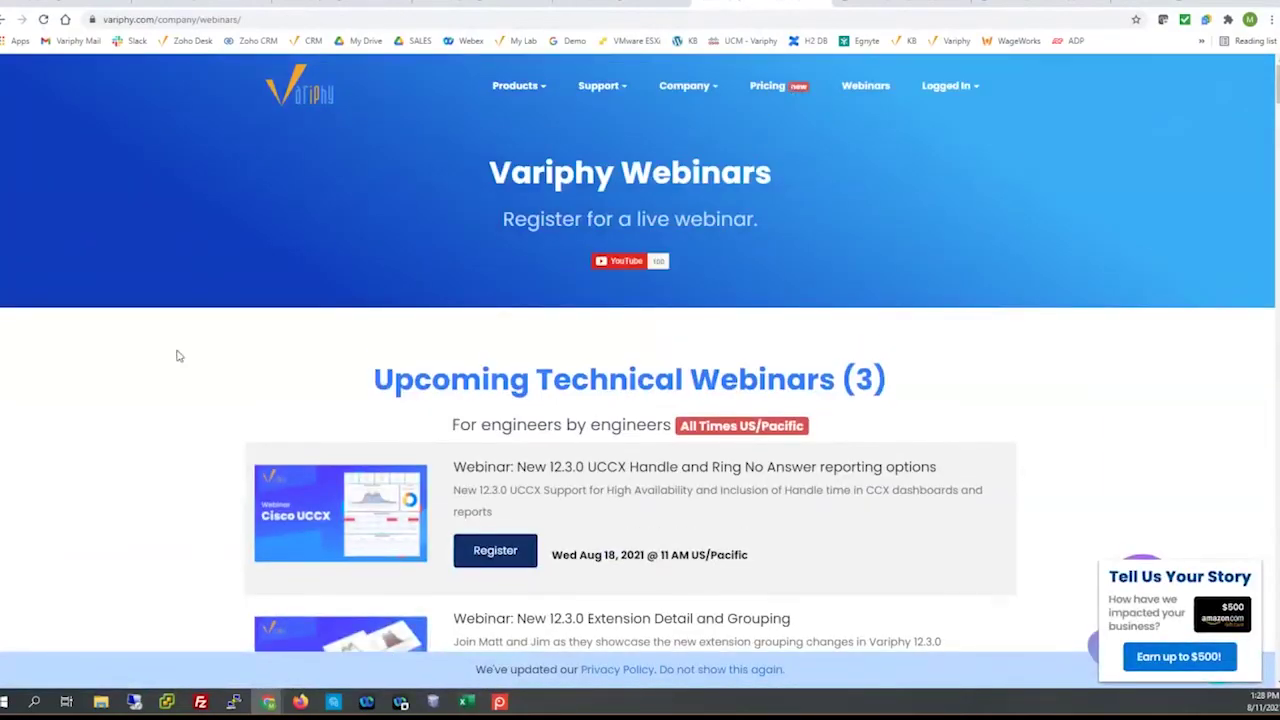
scroll(114, 343, "down", 2)
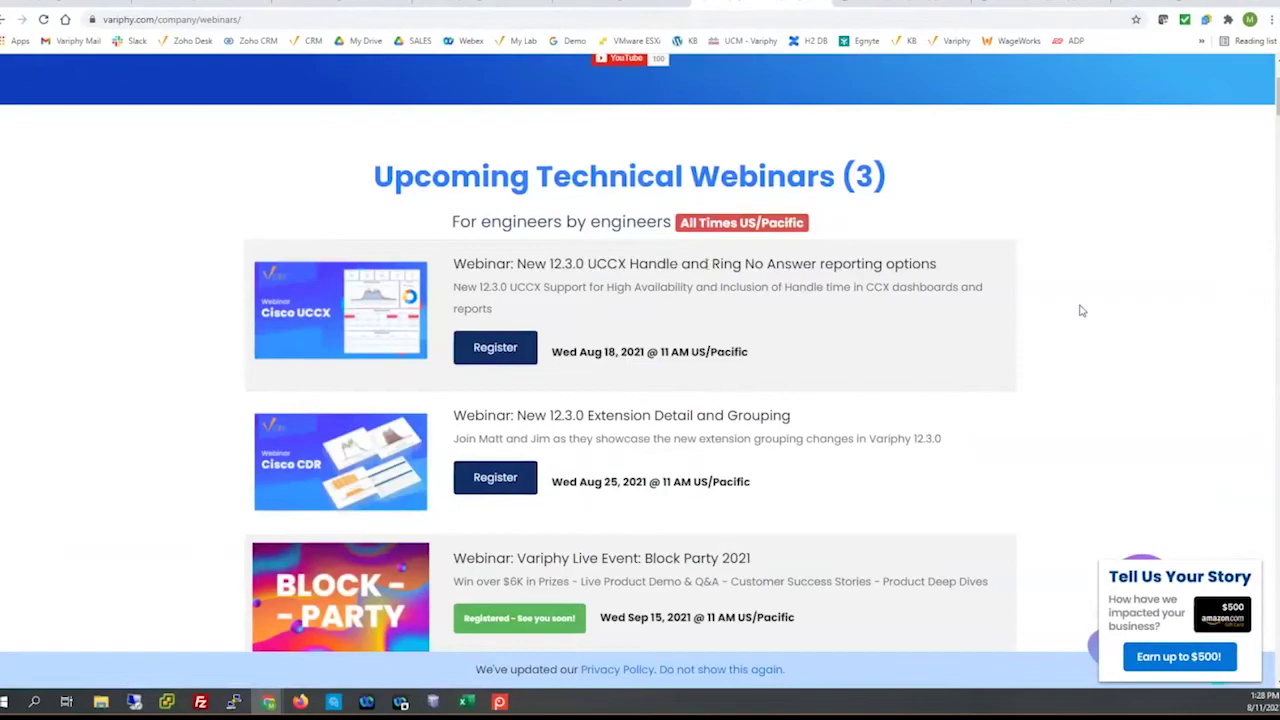
scroll(1089, 309, "down", 2)
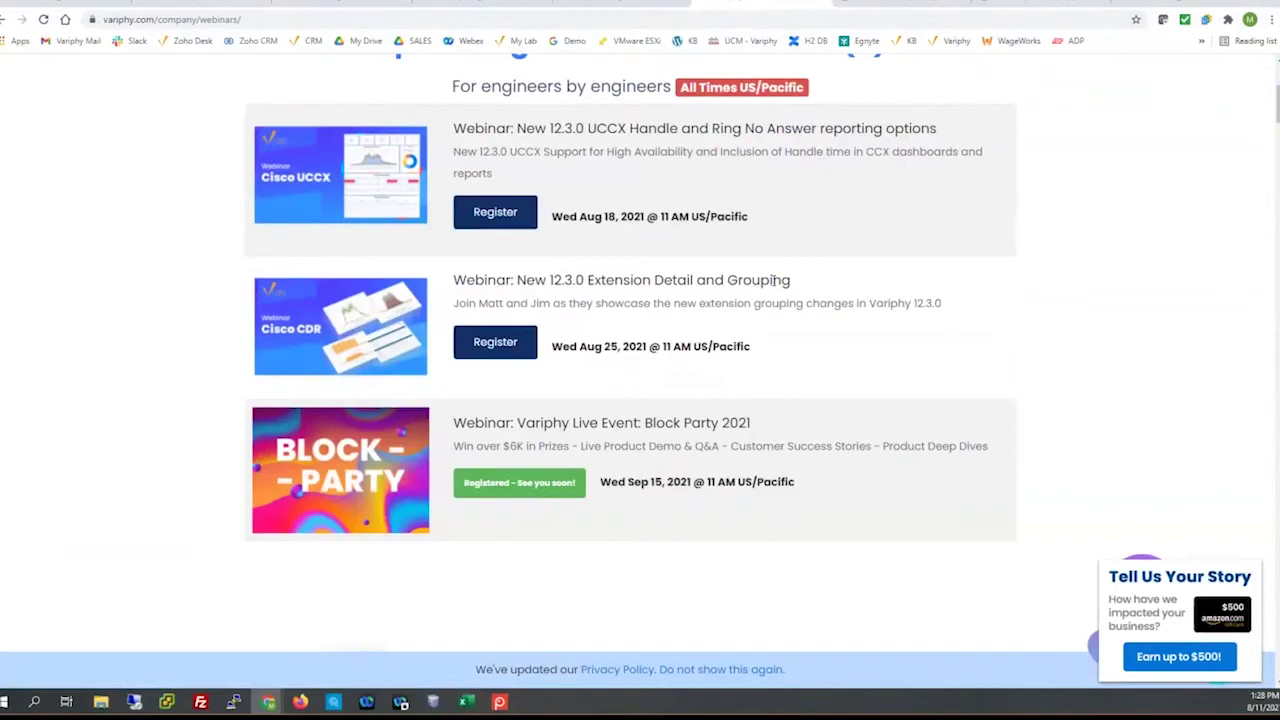
scroll(843, 286, "down", 5)
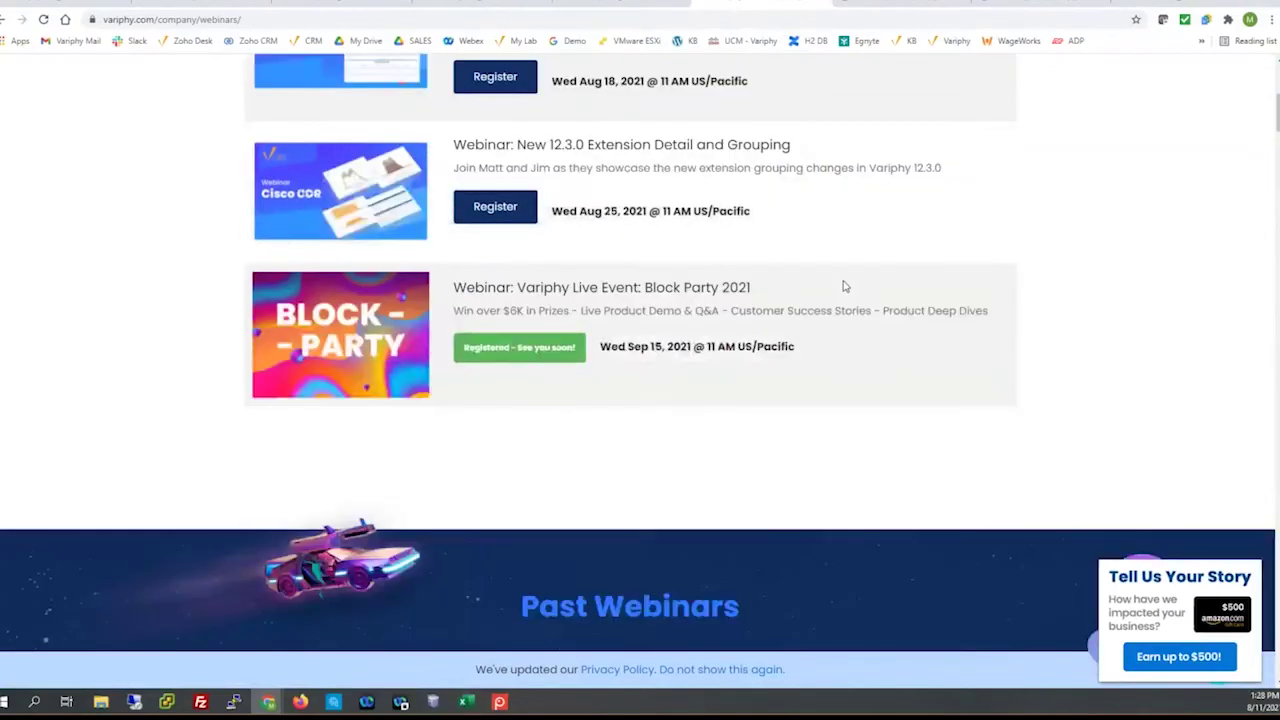
scroll(843, 286, "up", 7)
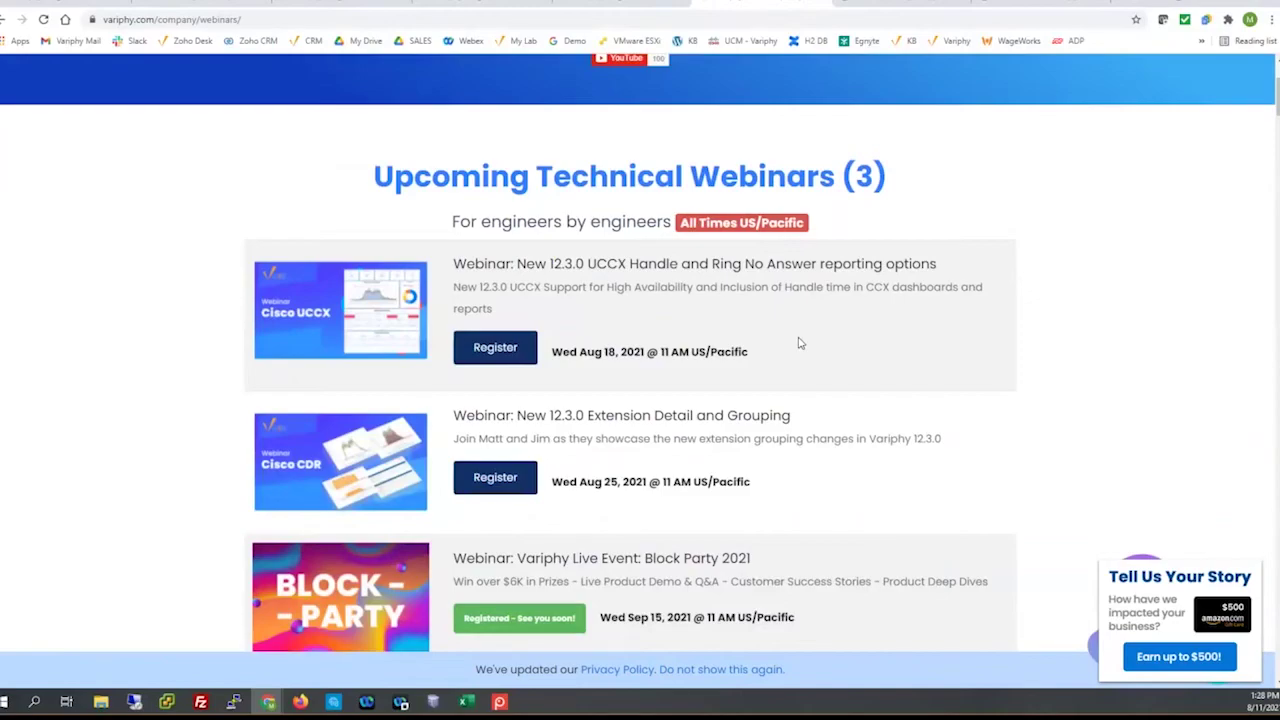
left_click(103, 10)
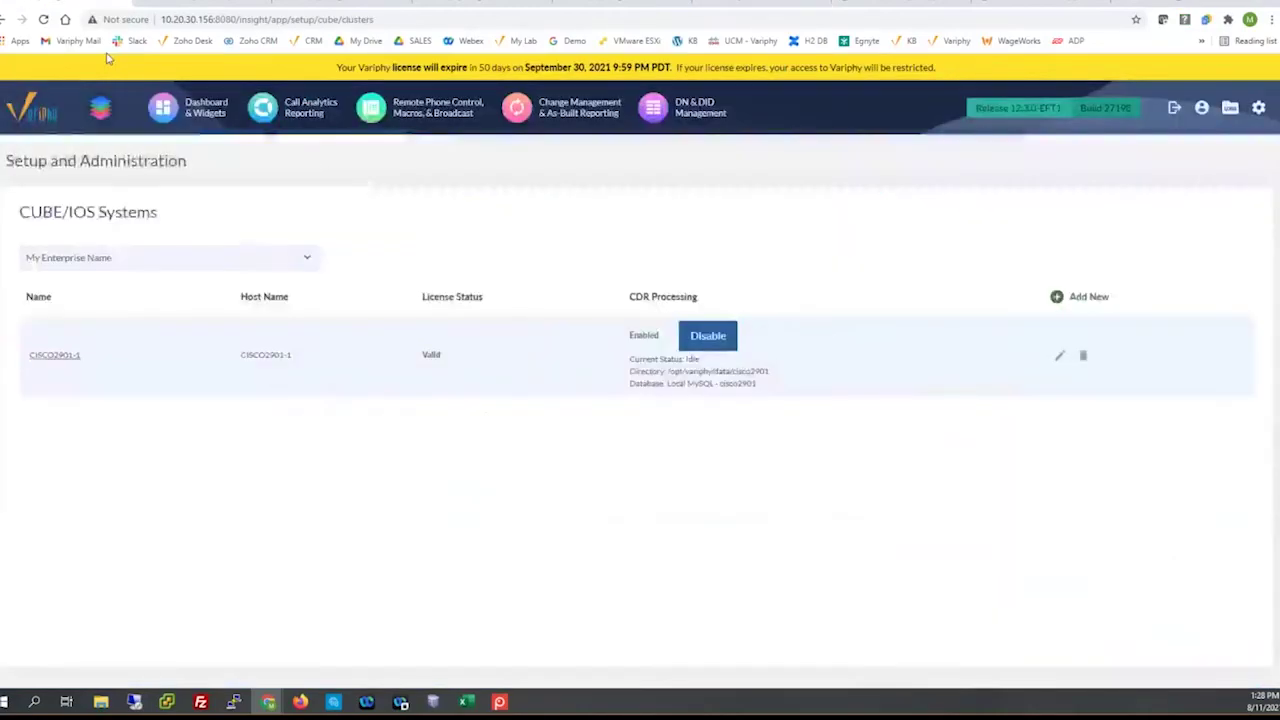